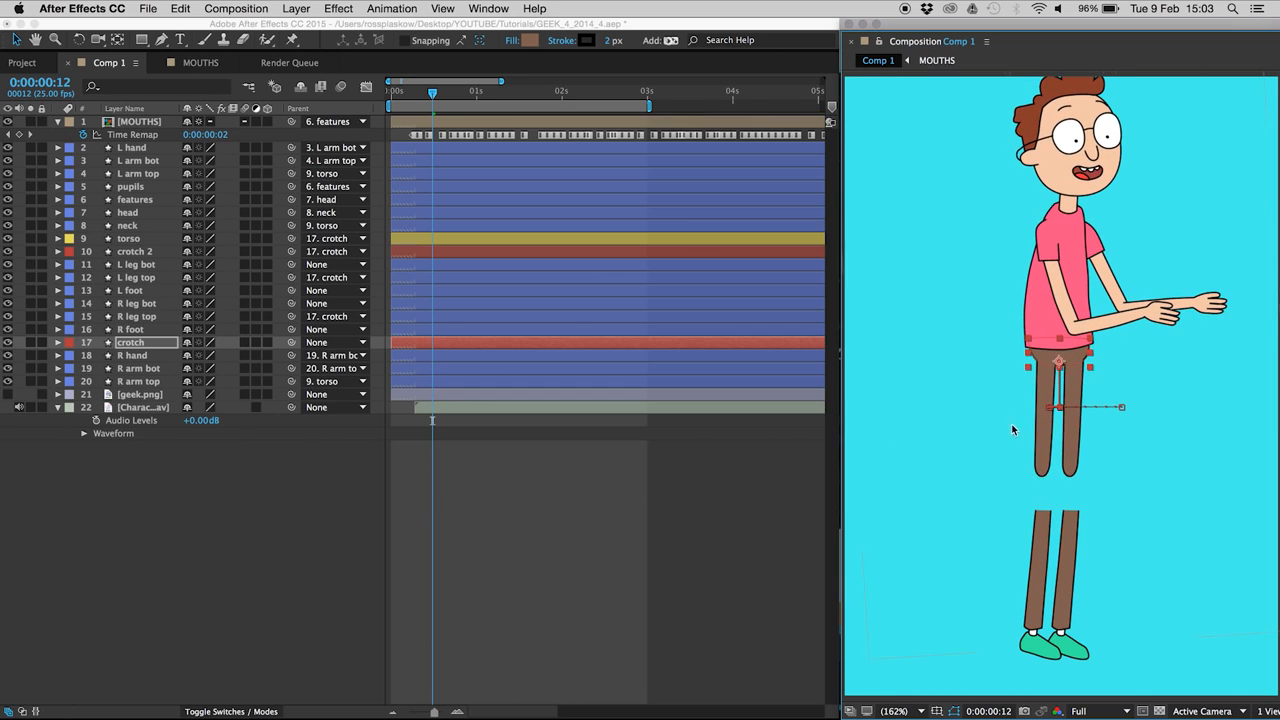
Step: Move the crotch layer to show the legs separating, then undo it and deselect
key(super+z)
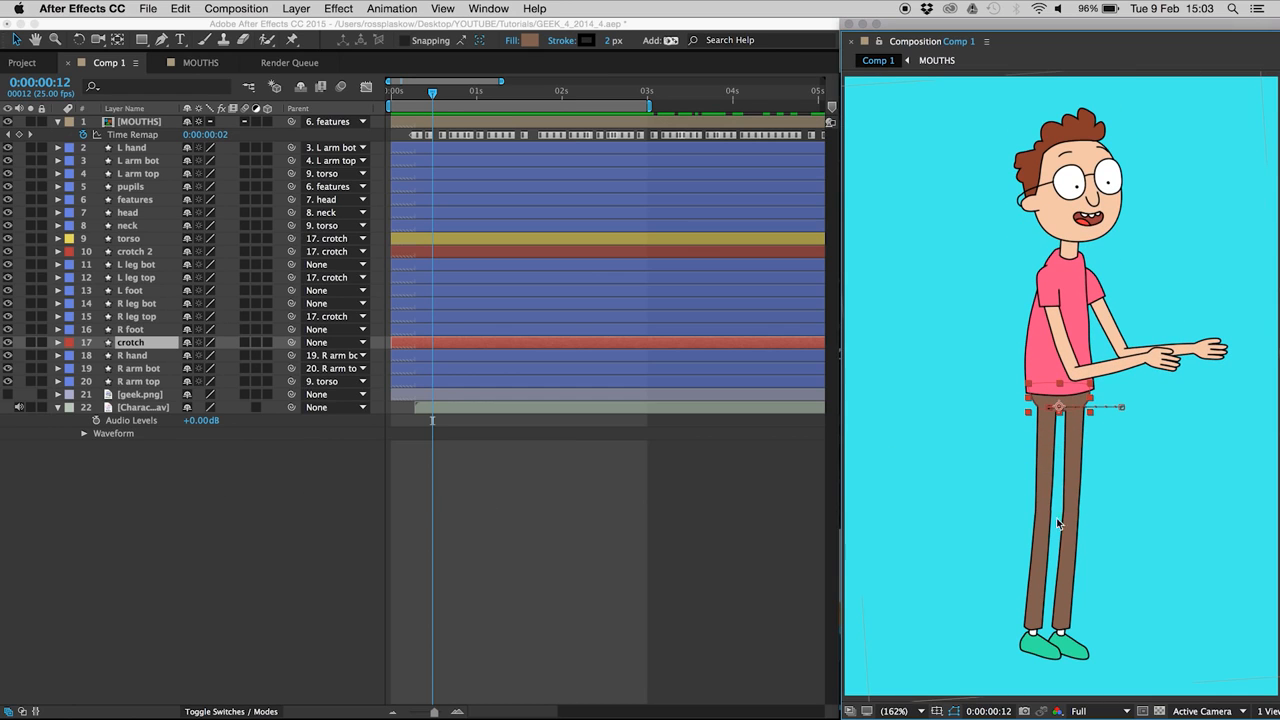
drag(1080, 410, 1076, 466)
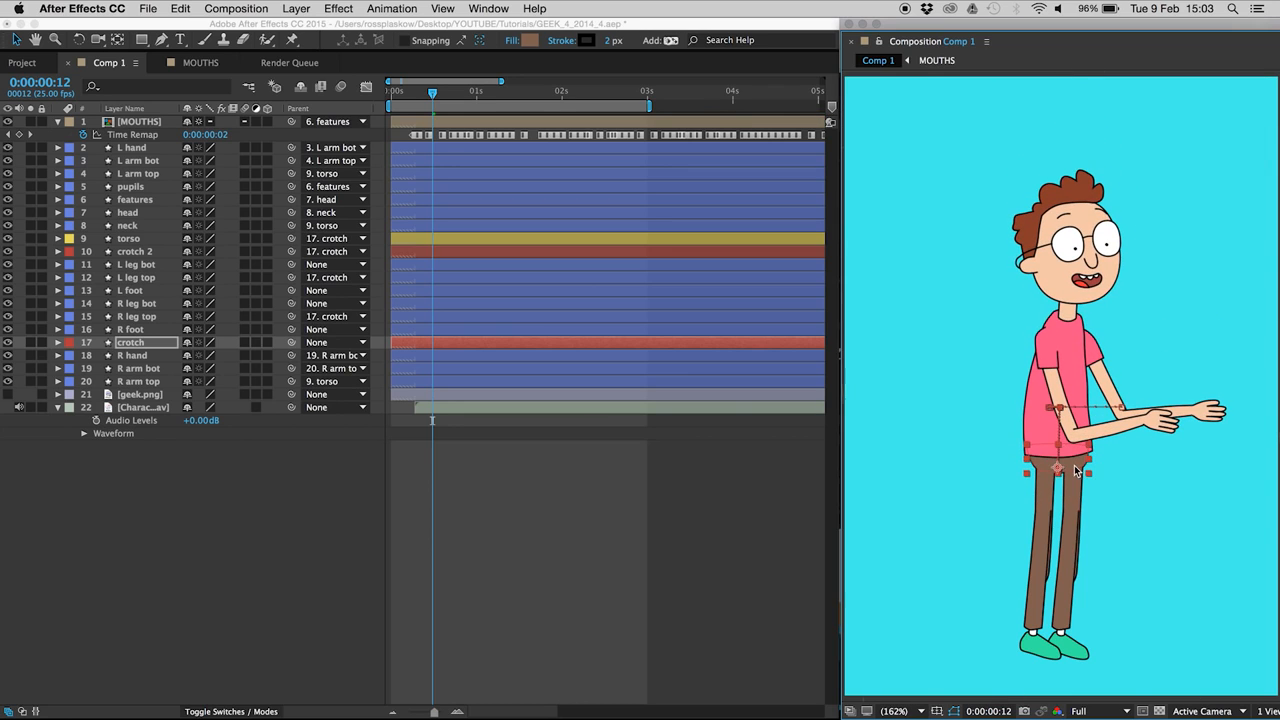
key(super+z)
click(198, 502)
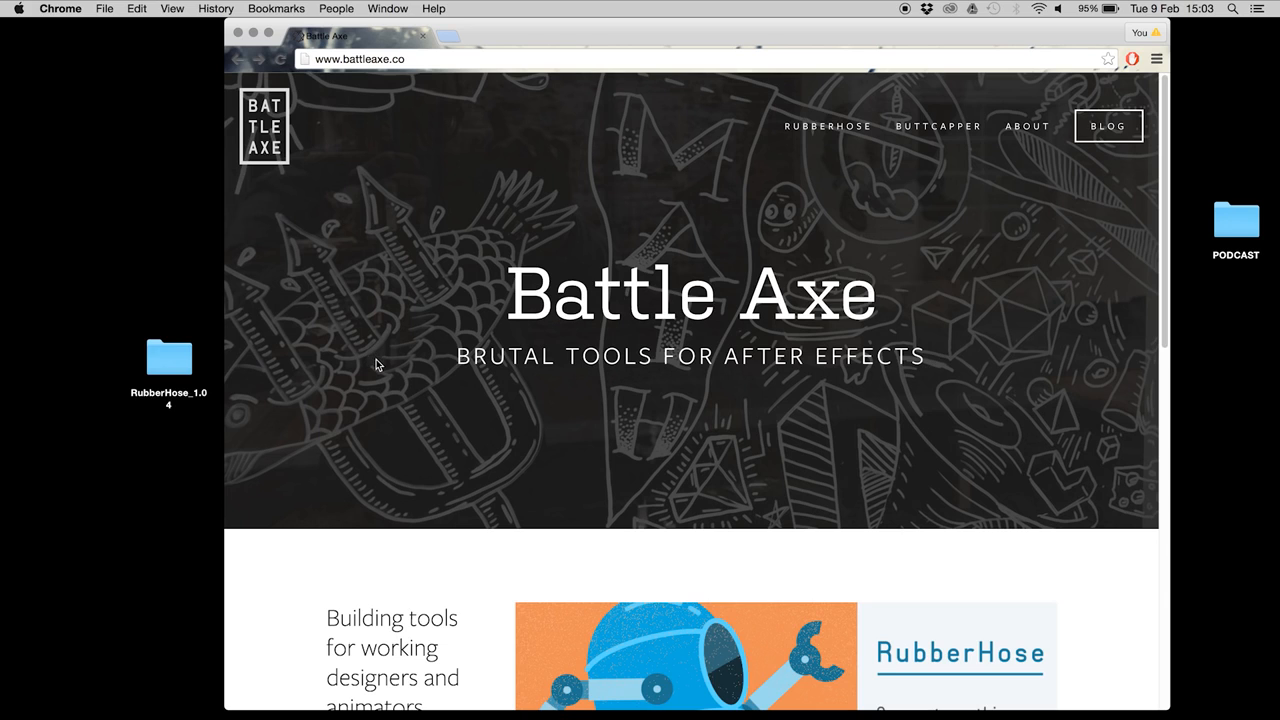
Step: Scroll battleaxe.co and browse the RubberHose product page
drag(1169, 184, 1165, 390)
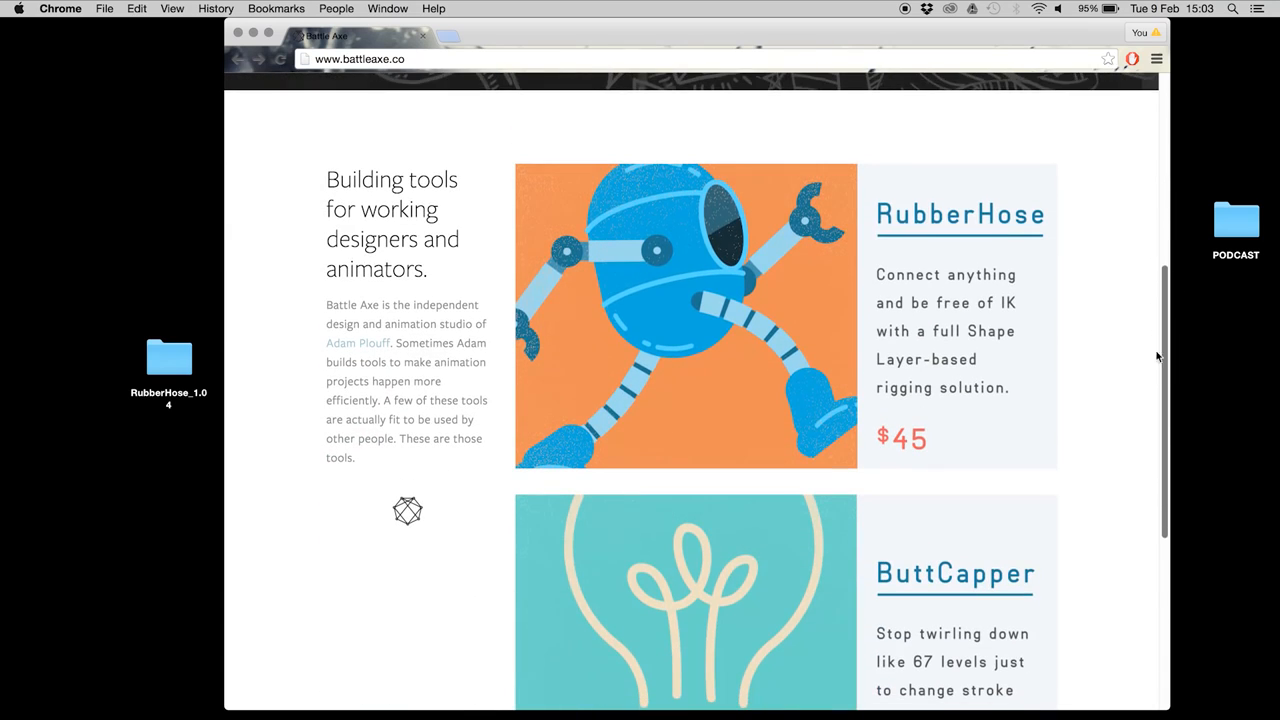
click(908, 220)
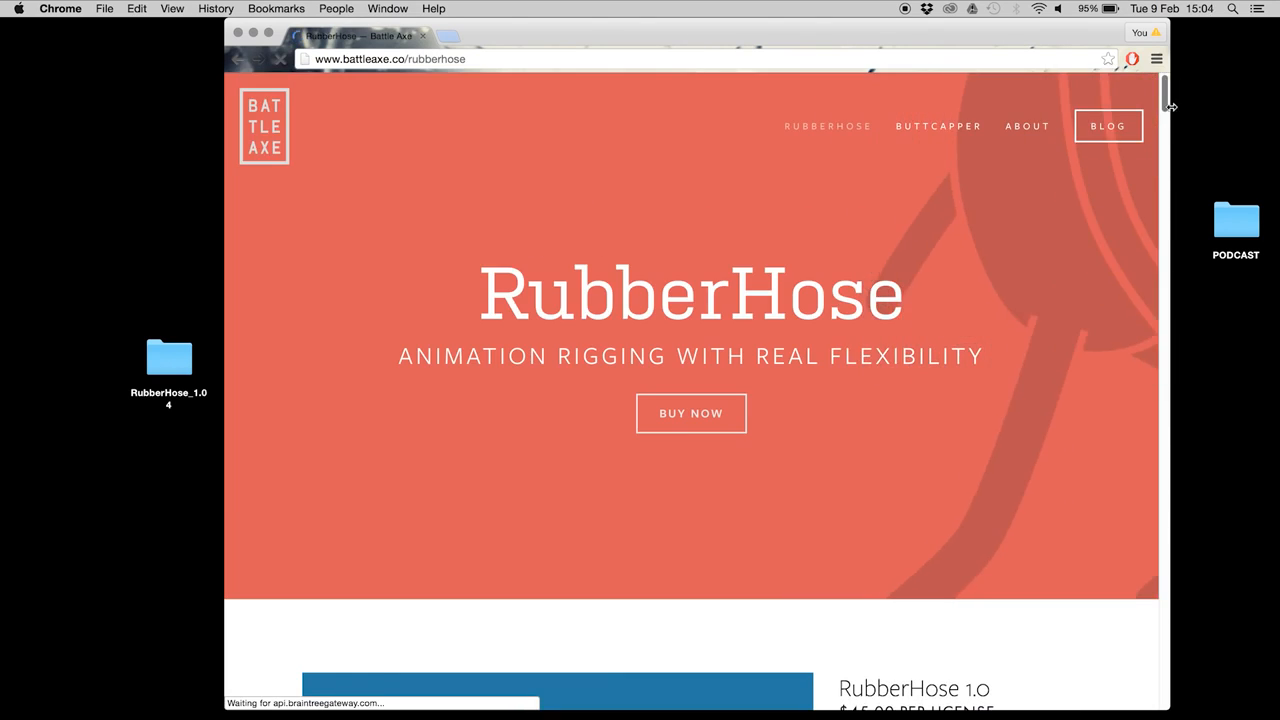
drag(1165, 95, 1166, 271)
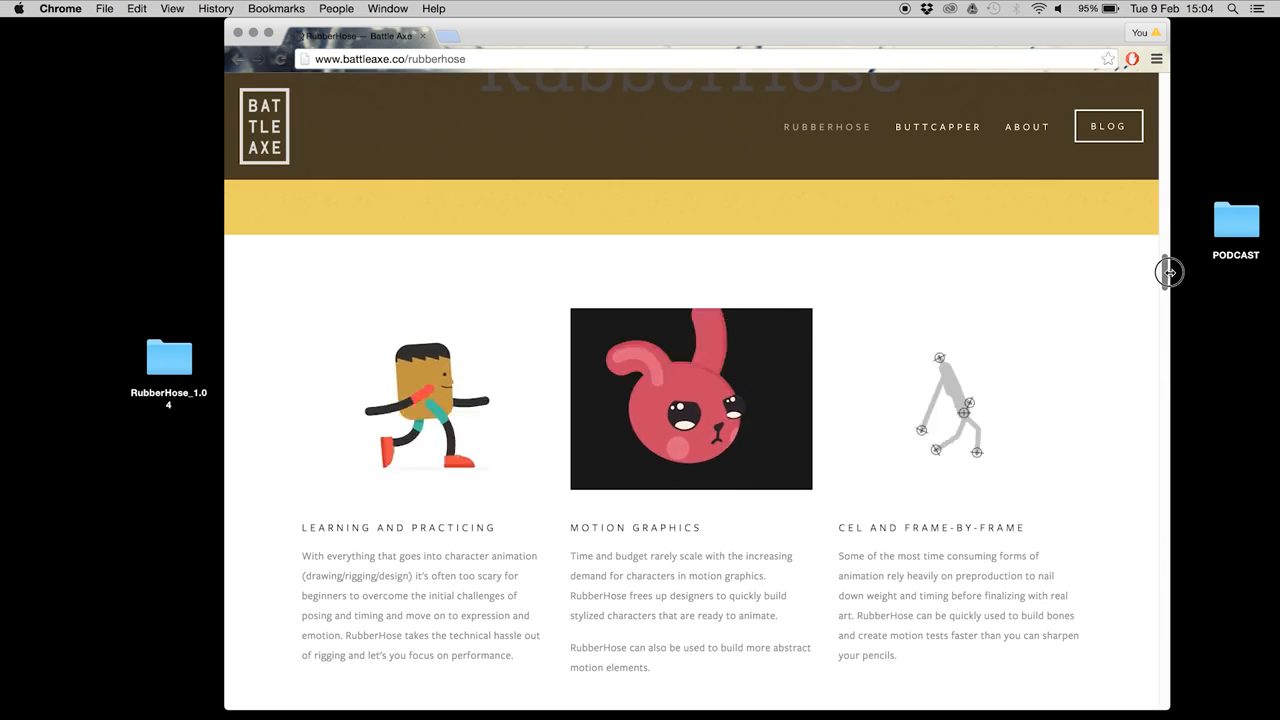
drag(1169, 271, 1168, 89)
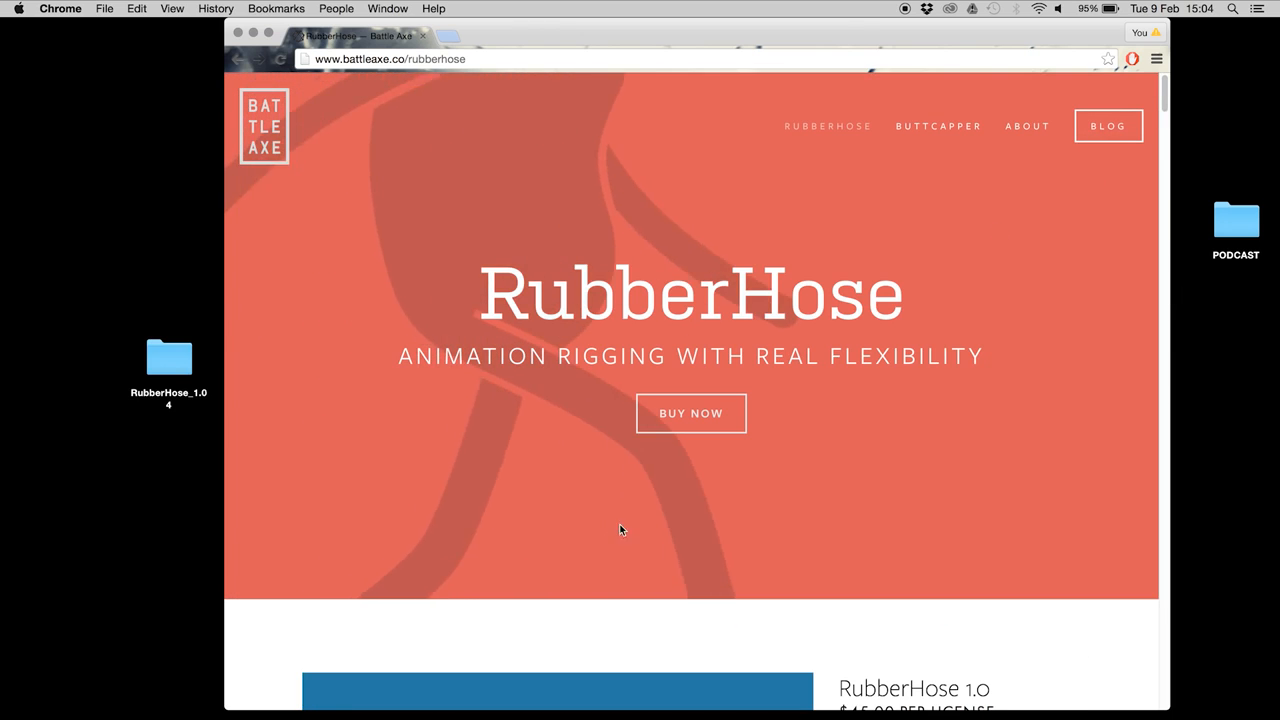
Step: Switch between After Effects and the RubberHose page, then hide Chrome
key(super+Tab)
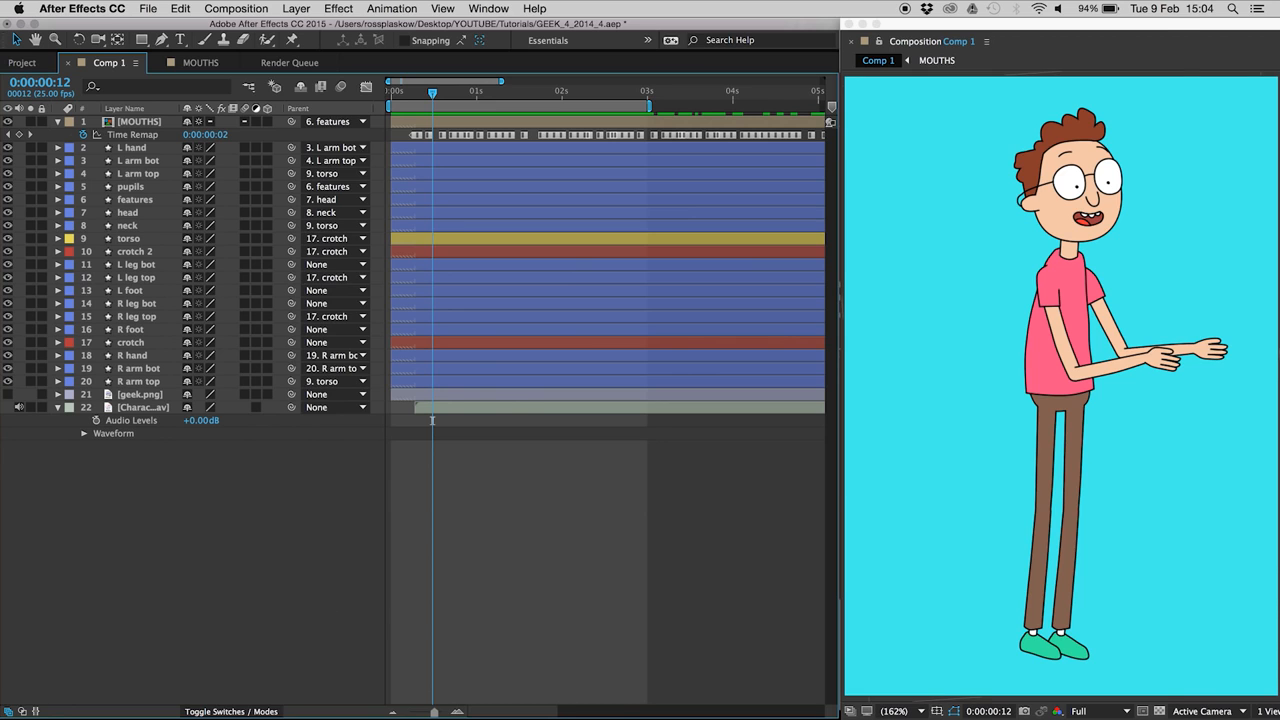
key(super+Tab)
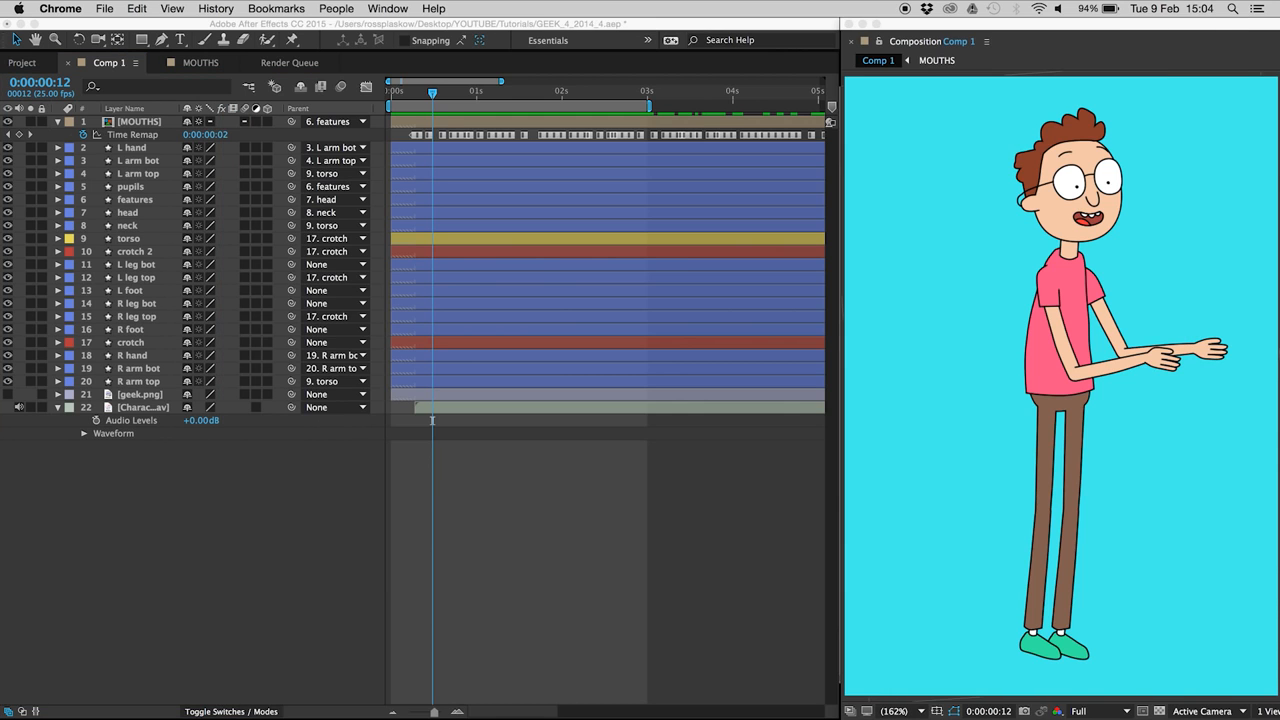
right_click(482, 719)
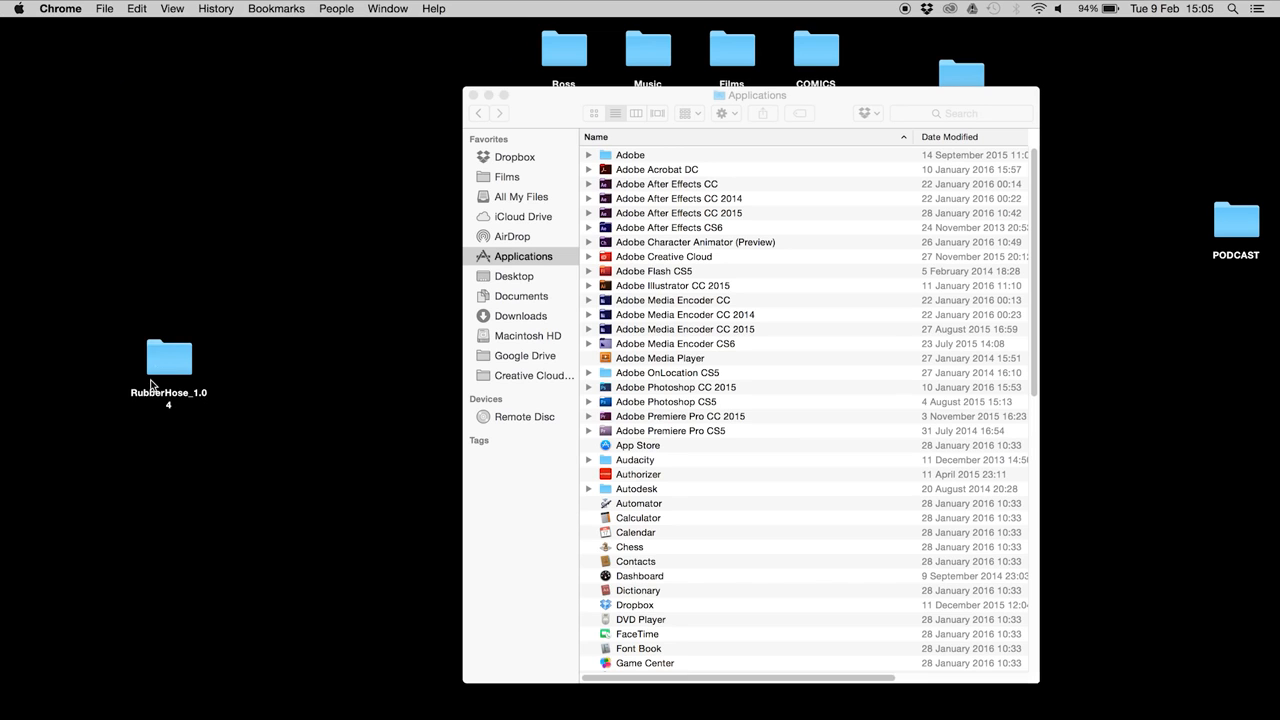
Step: Open RubberHose_1.04 > into_ScriptUI_folder and select both RubberHose items
double_click(167, 366)
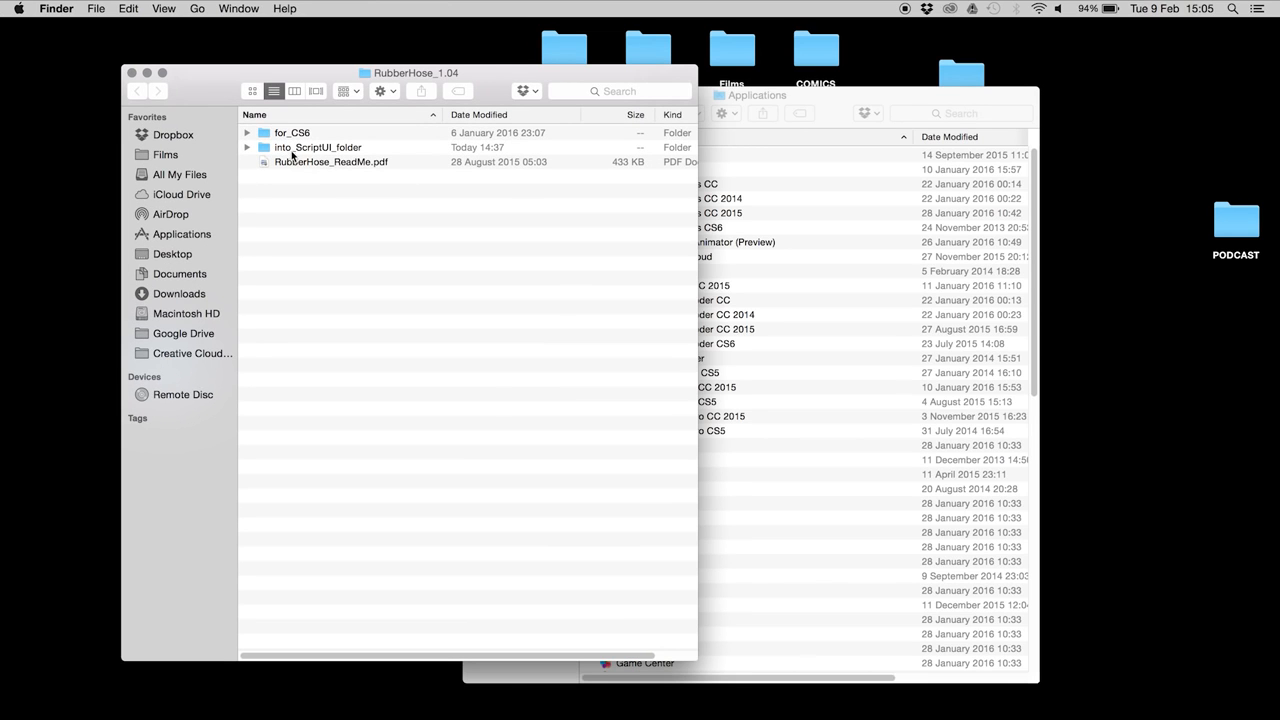
click(296, 150)
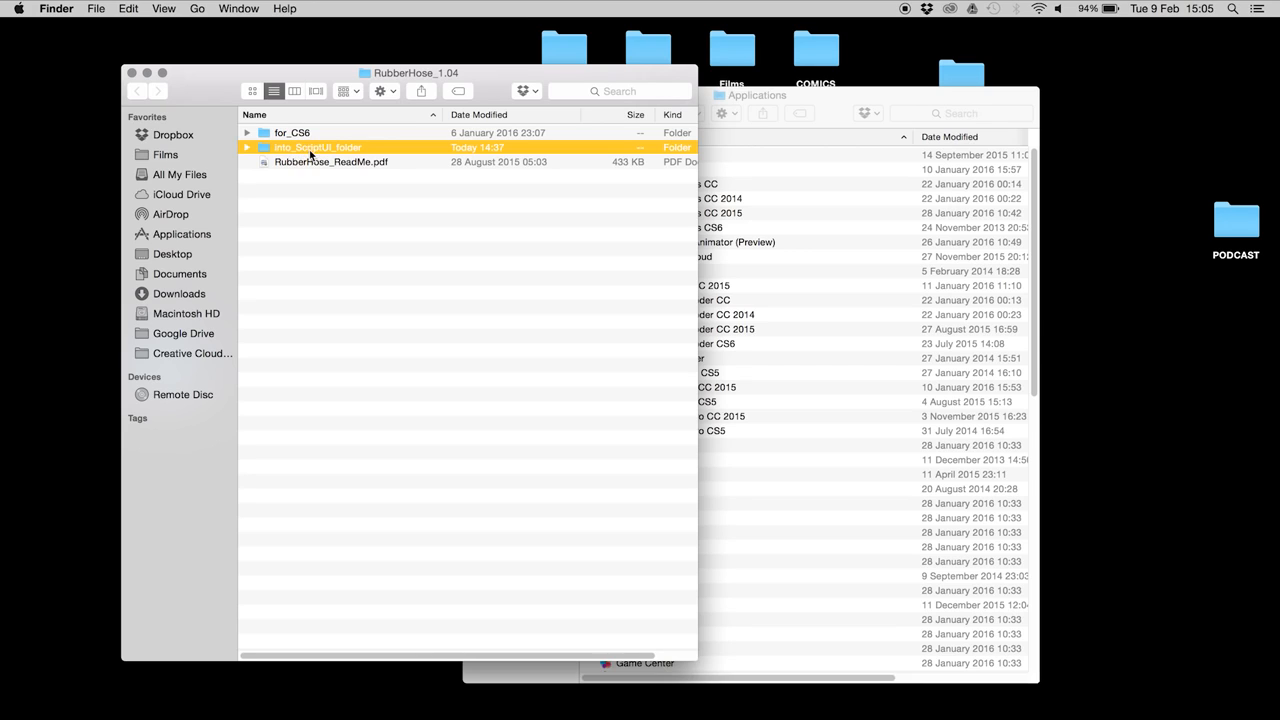
double_click(310, 152)
drag(314, 226, 275, 71)
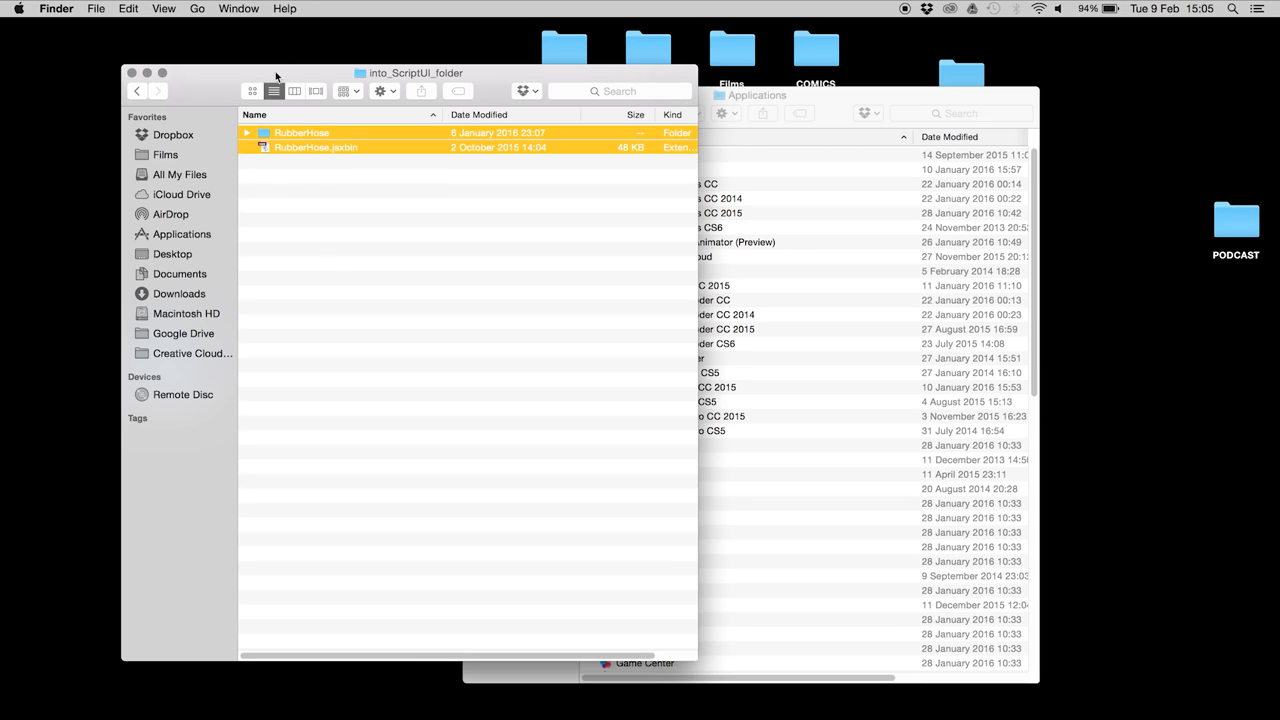
Step: Go to Applications > Adobe After Effects CC 2015 > Scripts > ScriptUI Panels and check the installed RubberHose files
drag(810, 97, 850, 84)
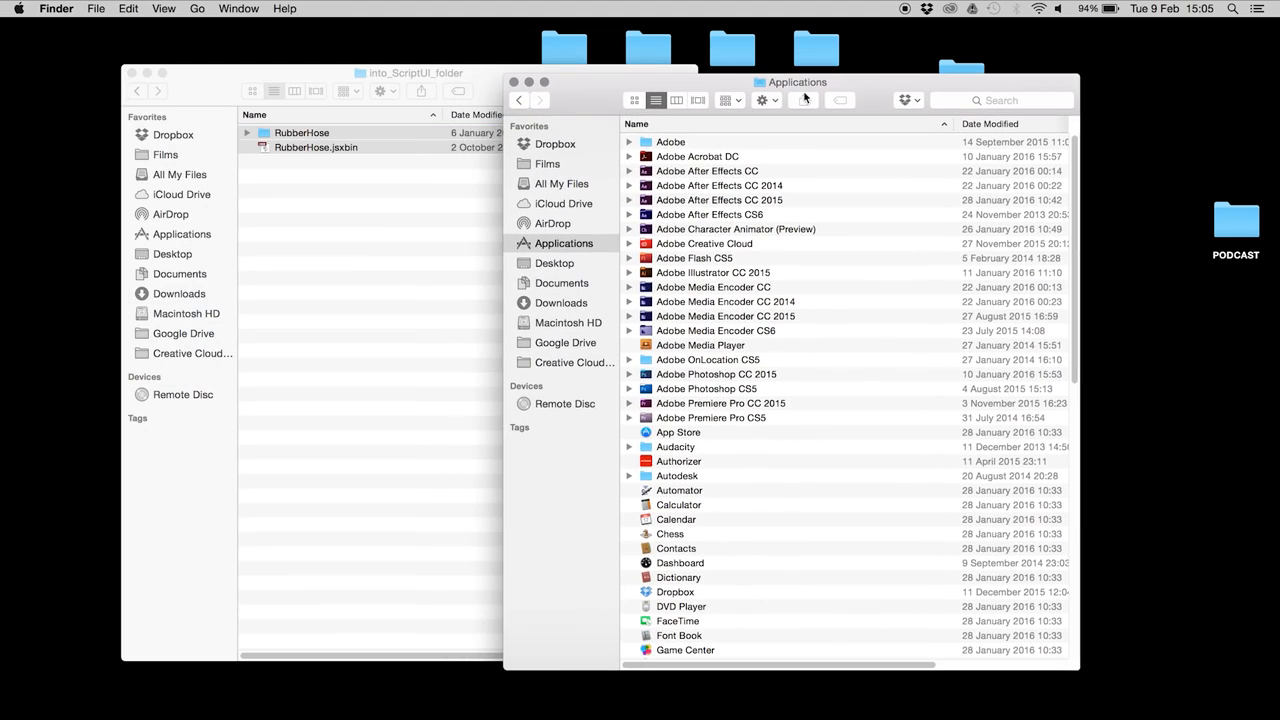
click(717, 201)
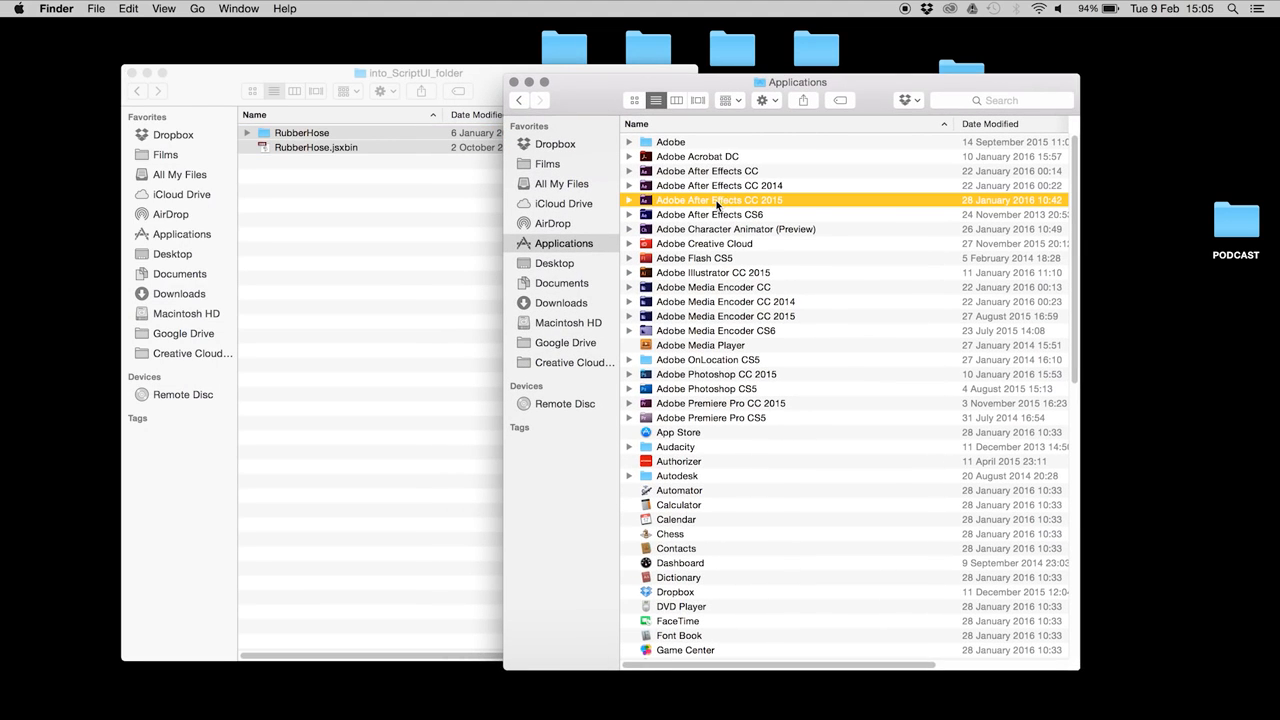
double_click(720, 200)
double_click(689, 215)
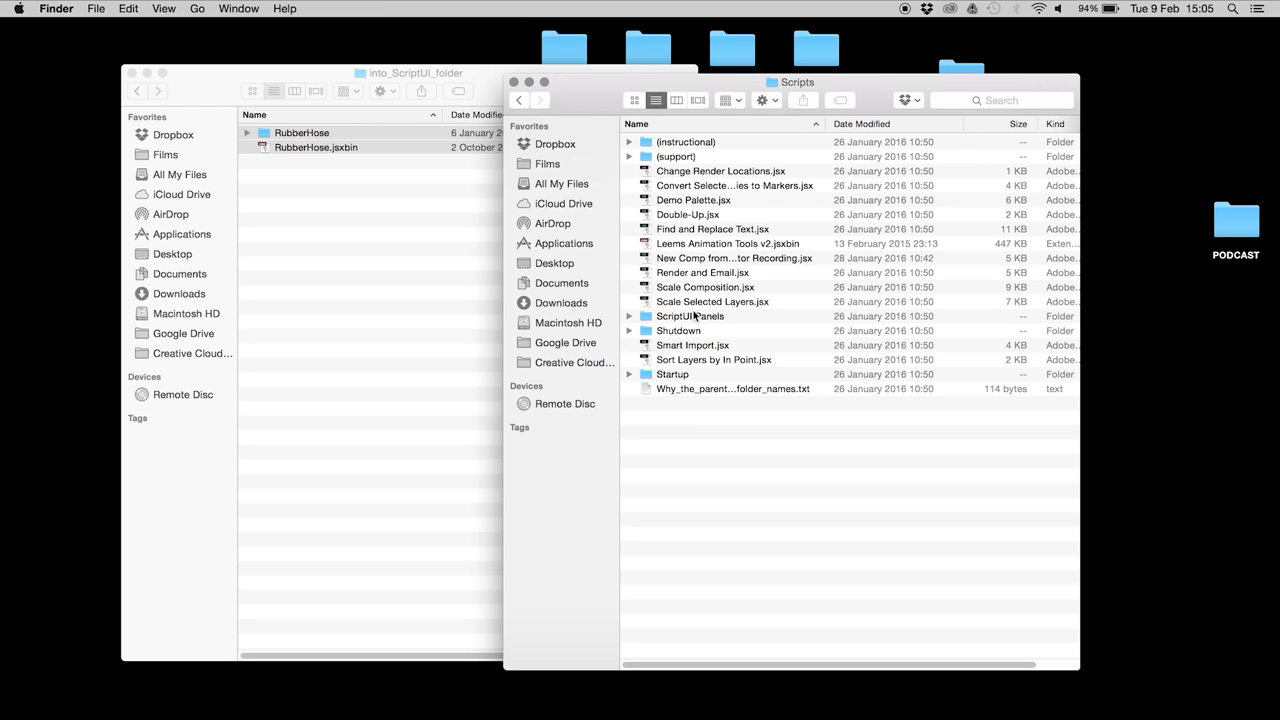
click(690, 318)
double_click(698, 318)
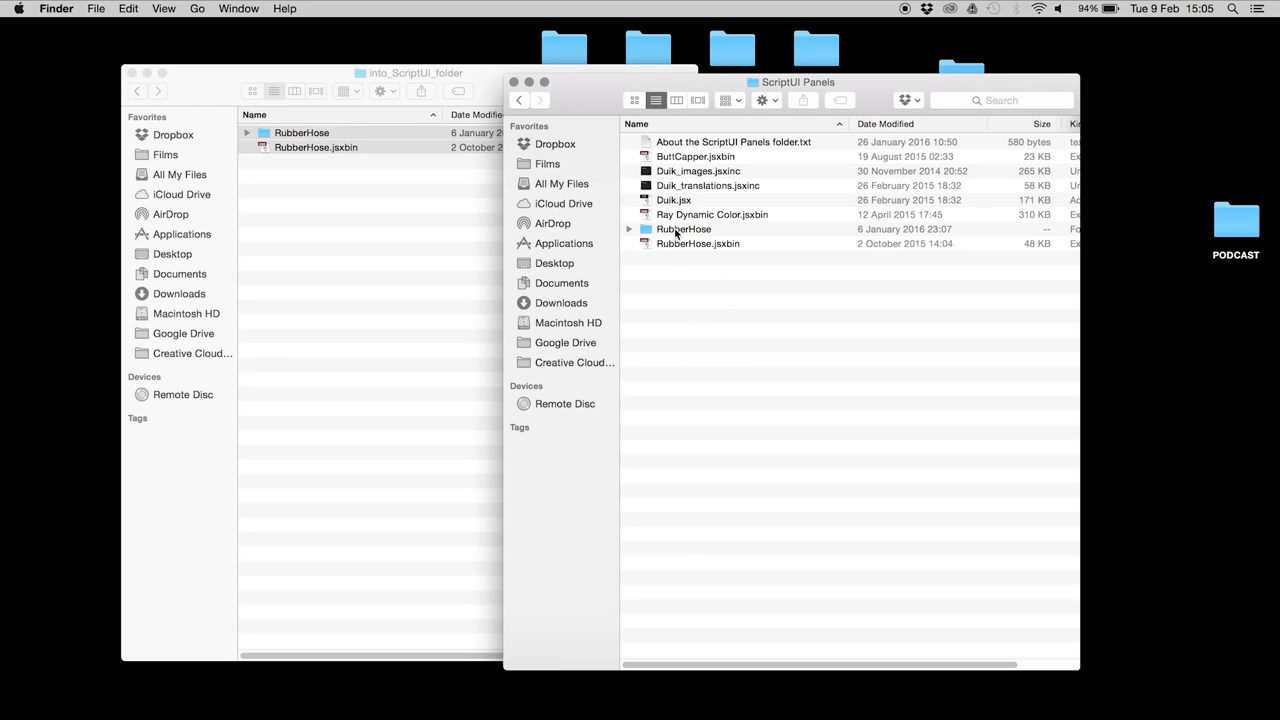
click(676, 230)
shift+click(676, 244)
click(678, 318)
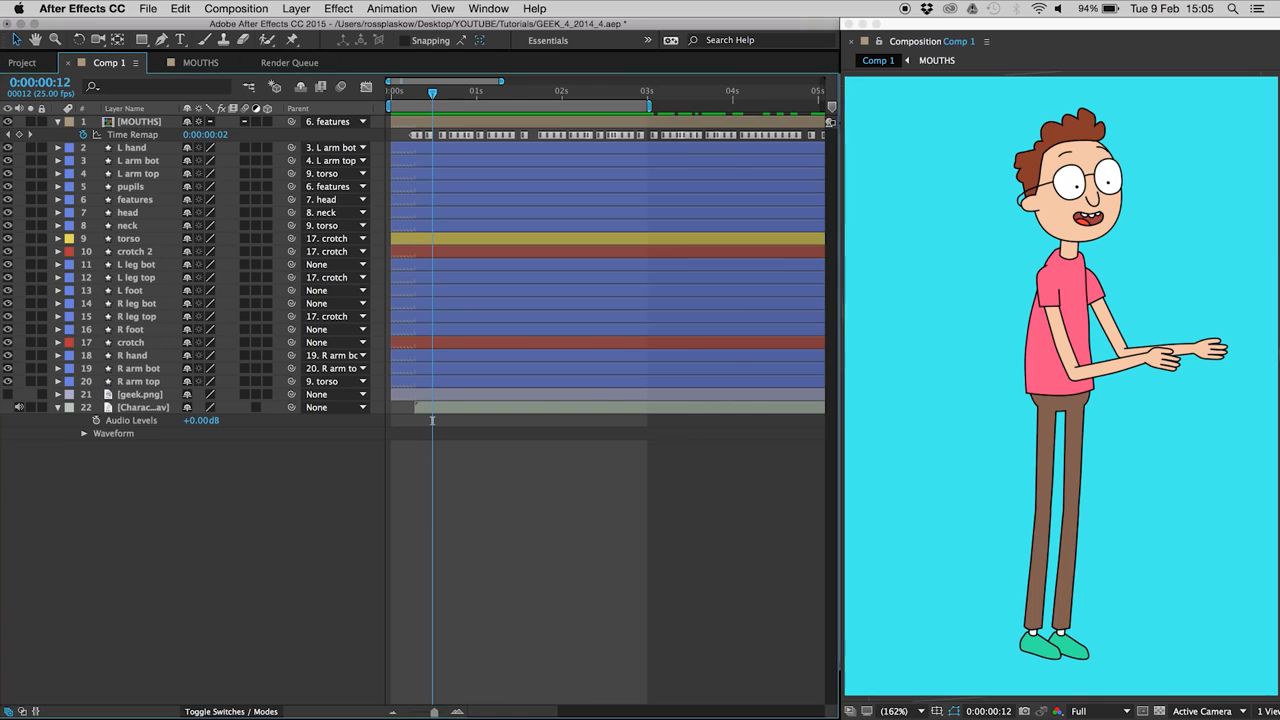
Step: Open RubberHose.jsxbin from the Window menu and dock it beneath a shortened Composition viewer
click(490, 8)
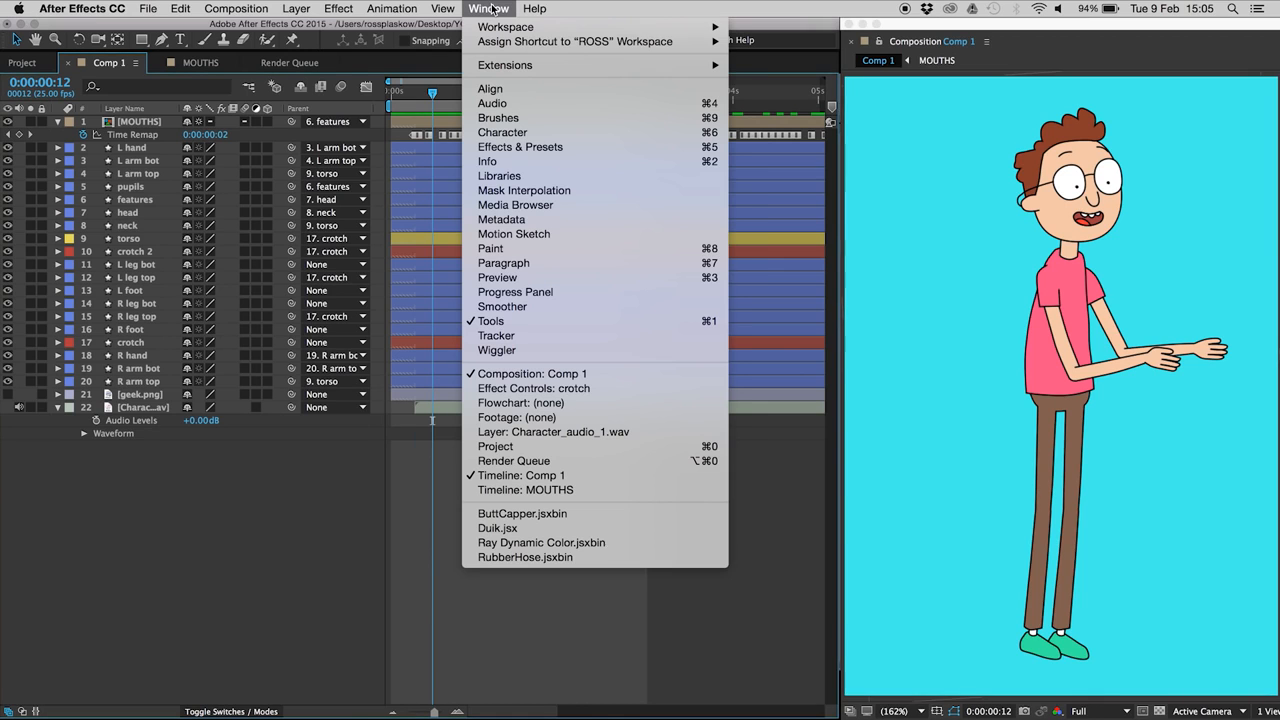
click(506, 557)
drag(979, 579, 540, 304)
drag(689, 437, 654, 430)
drag(585, 293, 1019, 582)
drag(1122, 716, 1114, 575)
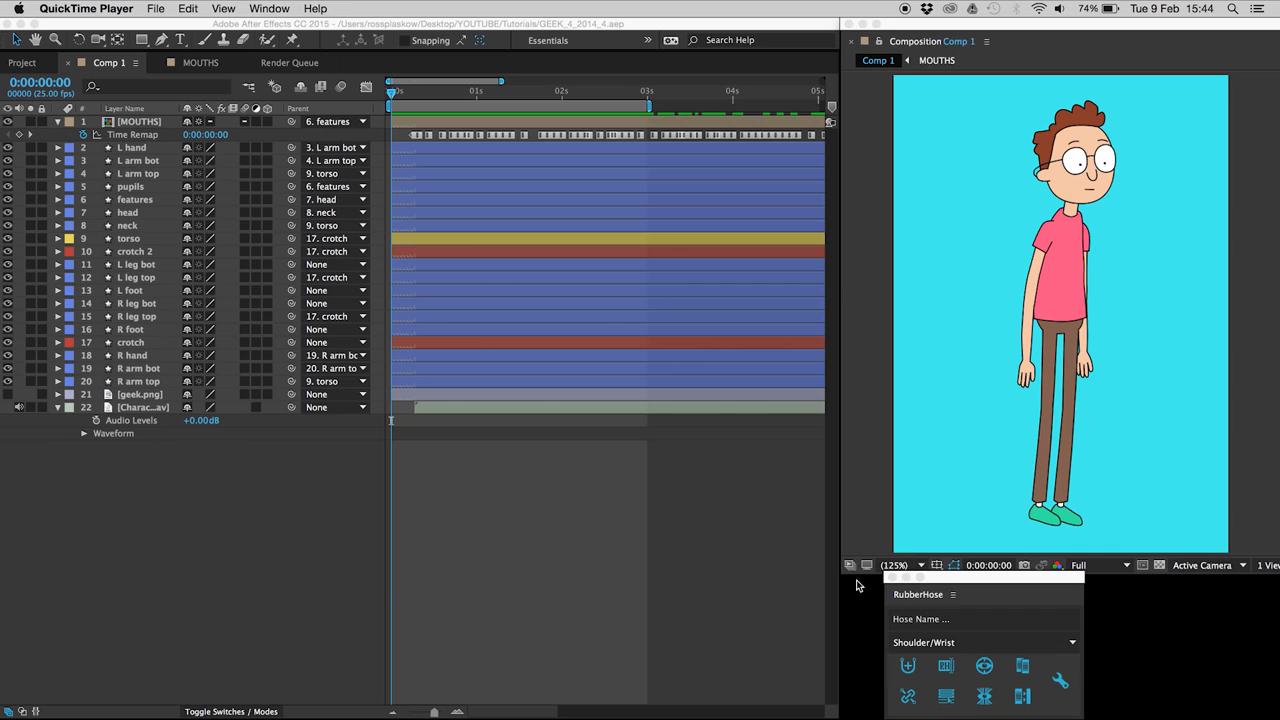
click(935, 645)
Step: Create a Hip/Ankle RubberHose system (Hose 1) and widen the Layer Name column
click(935, 645)
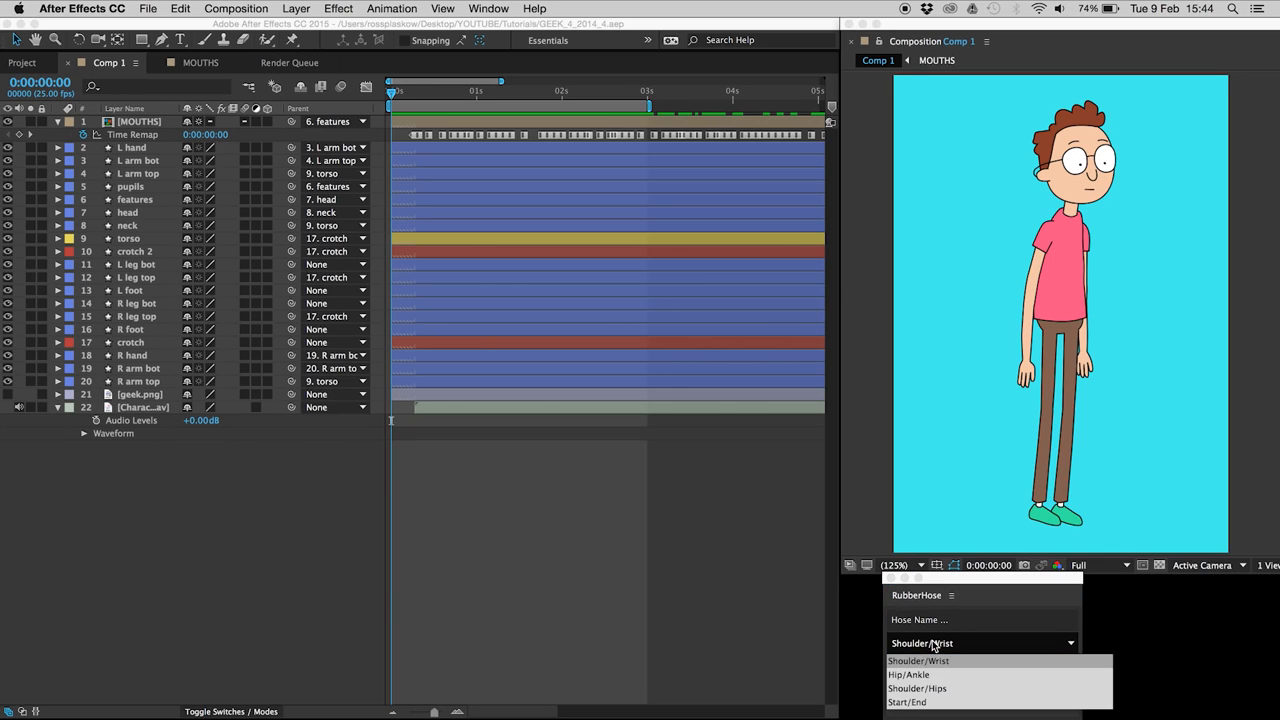
click(935, 676)
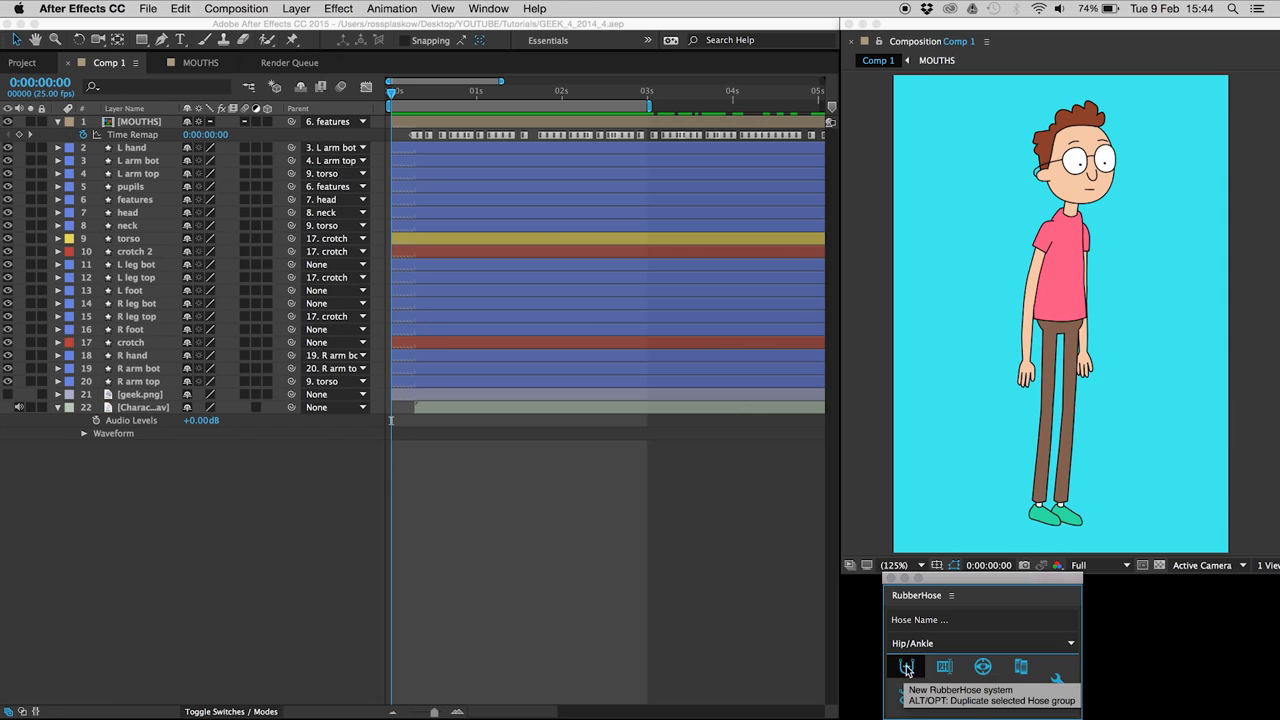
click(907, 667)
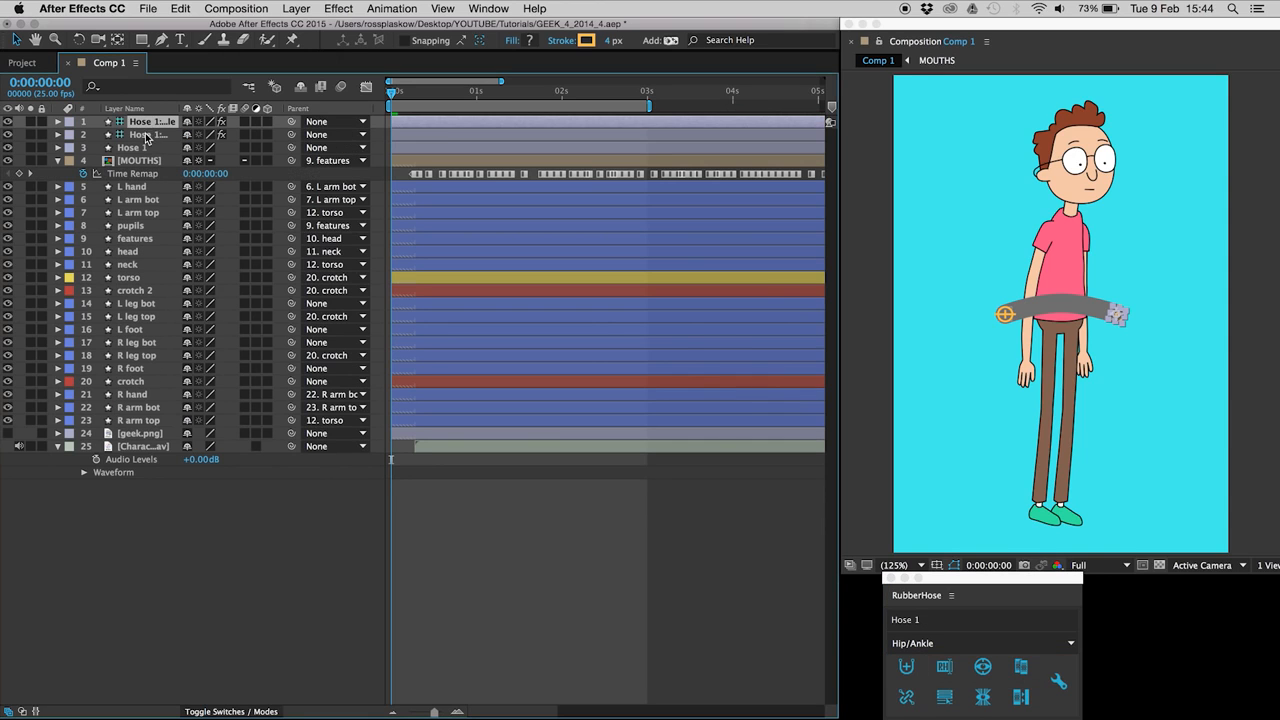
drag(181, 108, 261, 108)
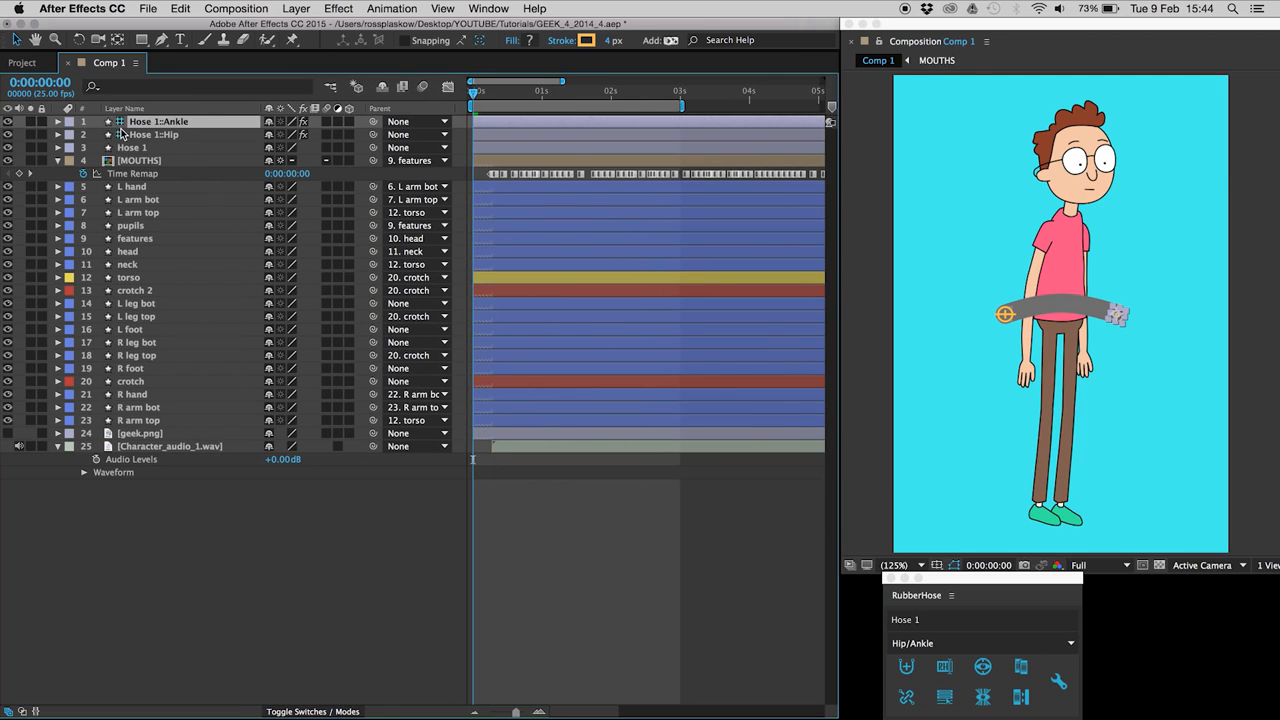
Step: Test the hose by nudging its ankle controller, then move the hip end to the top of the left leg
key(shift+Down)
key(shift+Down)
key(shift+Down)
key(shift+Down)
key(shift+Down)
key(shift+Left)
key(shift+Left)
key(shift+Right)
key(shift+Right)
key(shift+Up)
key(shift+Up)
key(shift+Up)
key(shift+Up)
key(shift+Up)
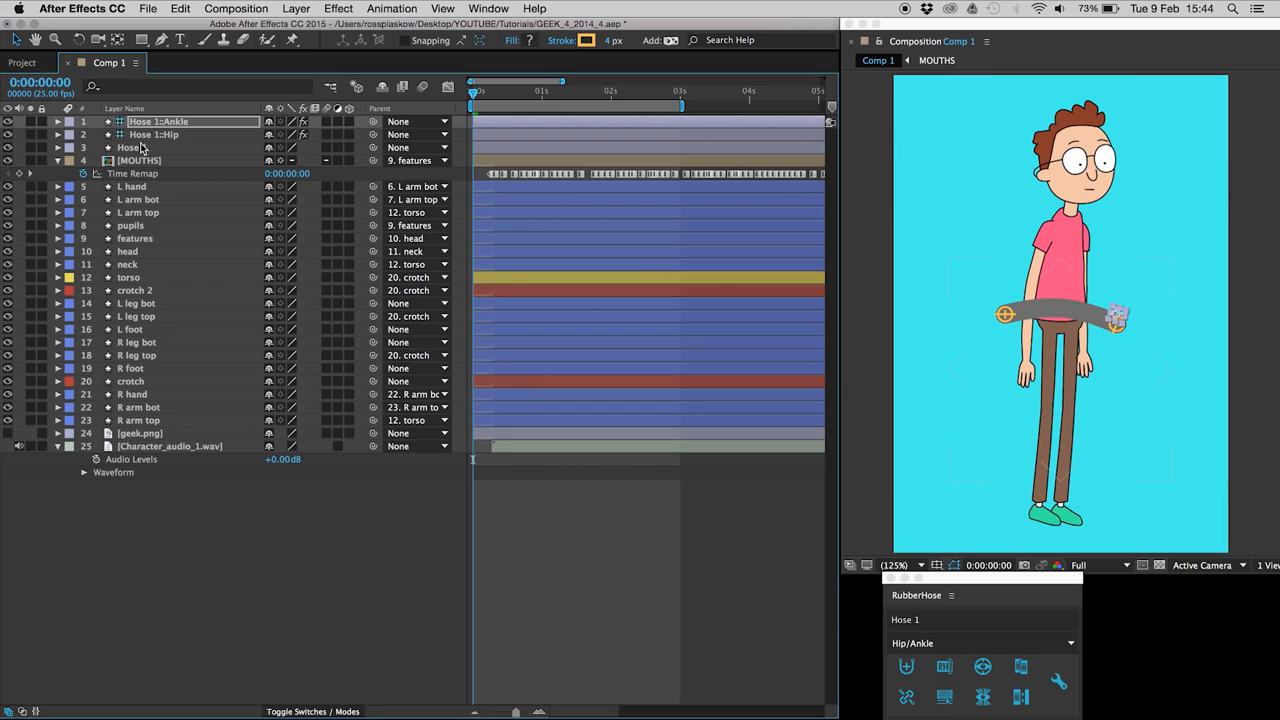
click(142, 150)
click(9, 148)
click(9, 148)
drag(1005, 314, 1049, 325)
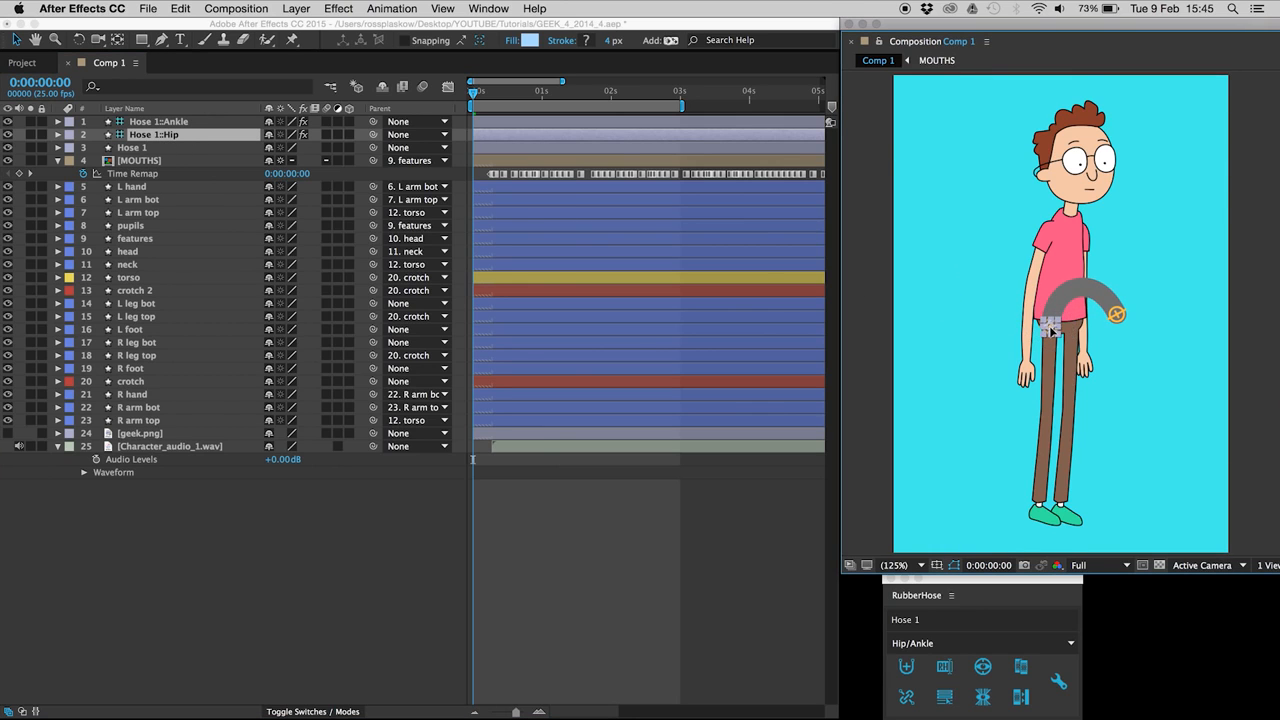
click(185, 121)
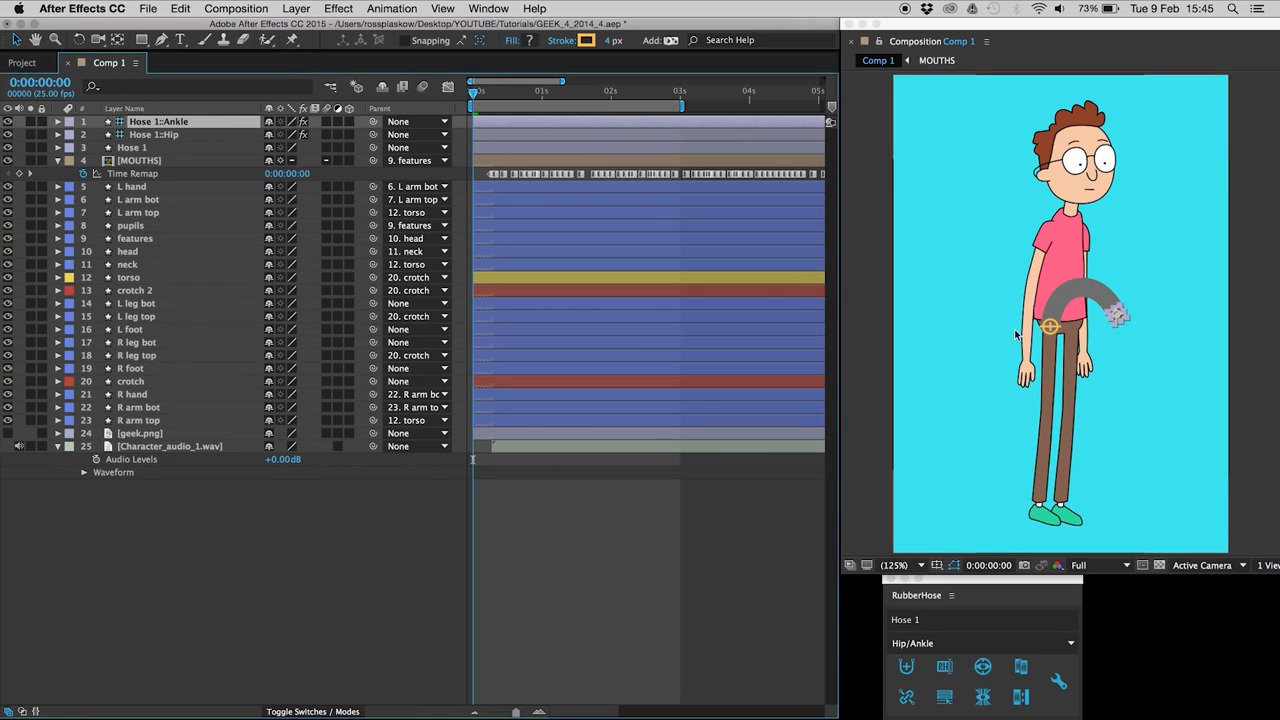
Step: Move Hose 1's ankle controller down the left leg to the foot
drag(1116, 315, 1043, 510)
click(935, 363)
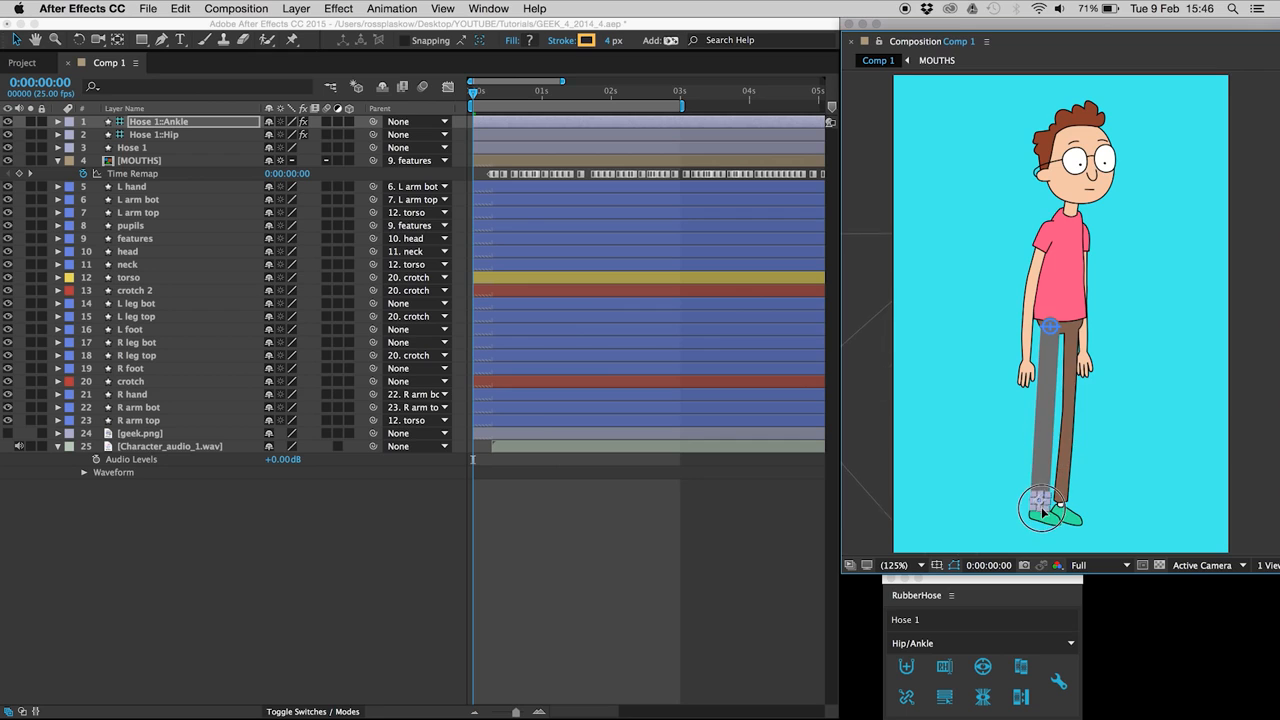
click(488, 8)
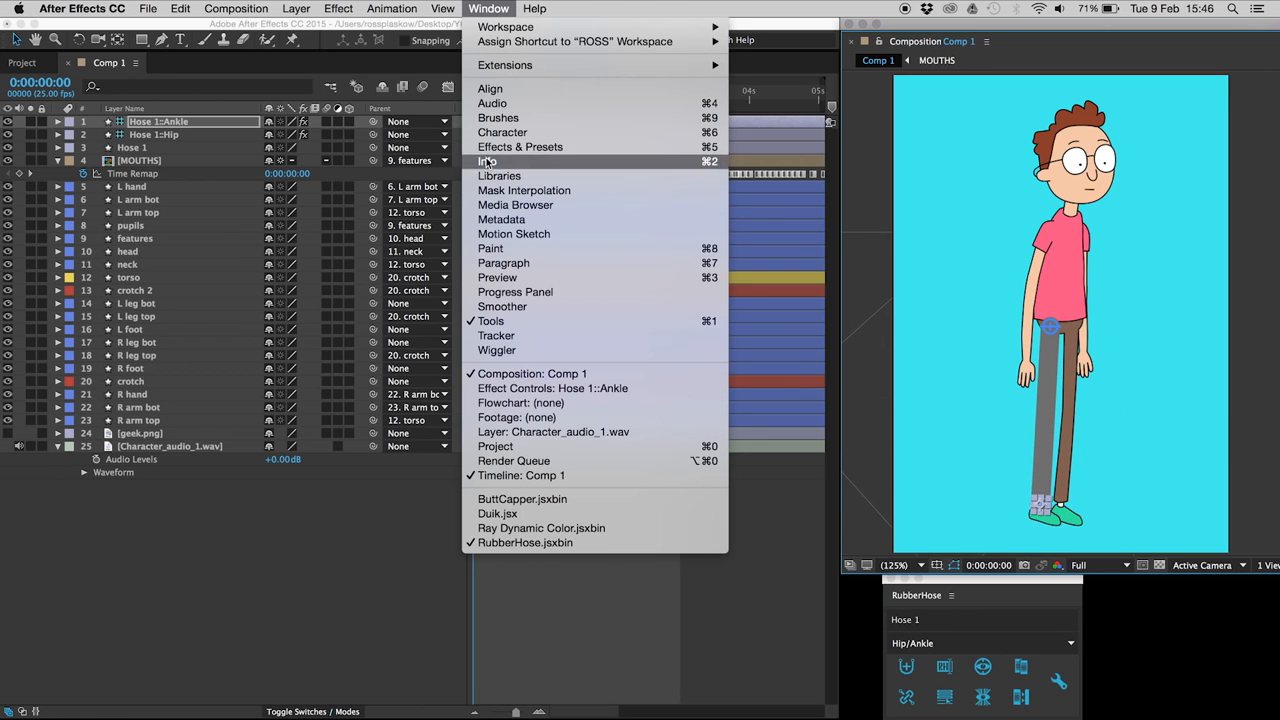
Step: In Hose 1::Ankle's effect controls, set hose length to 350 and Bend Radius to 0%
click(498, 394)
drag(442, 108, 452, 112)
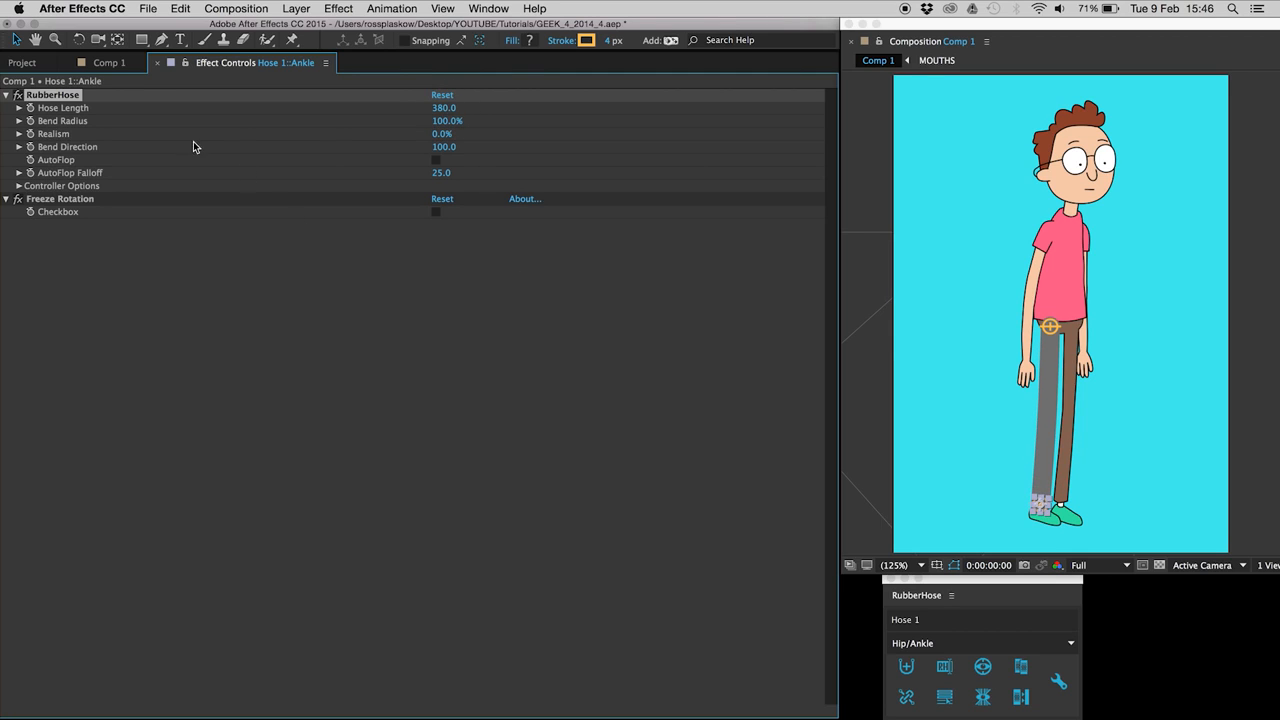
click(444, 121)
text(0)
key(Return)
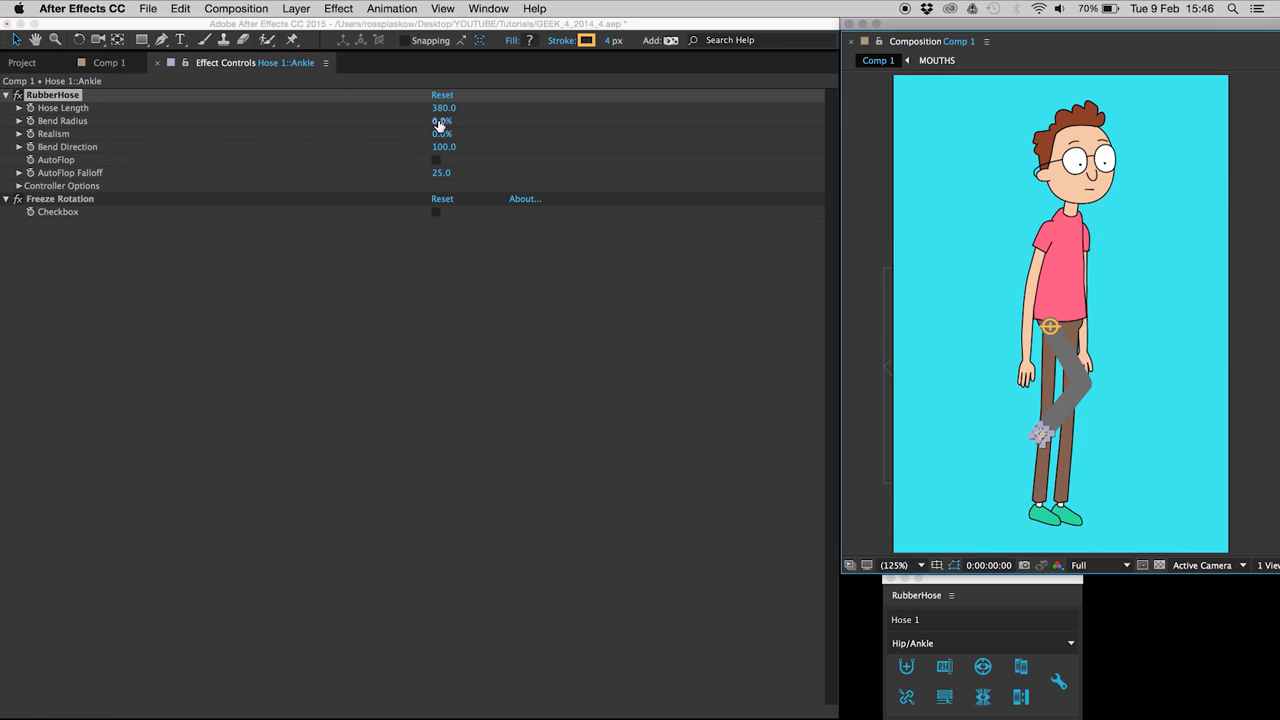
mouse_move(444, 121)
mouse_down()
mouse_move(458, 122)
mouse_move(436, 120)
mouse_up()
click(440, 121)
text(0)
key(Return)
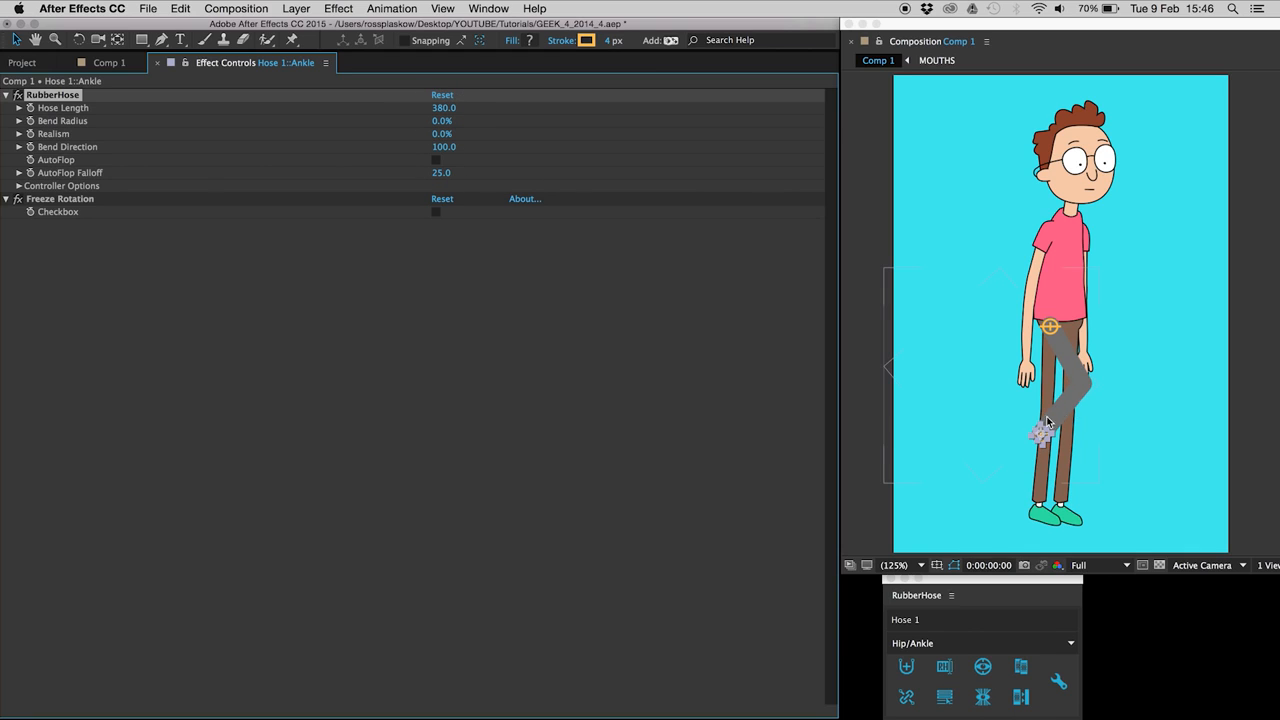
Step: Keep Realism at 100%, flip the Bend Direction, and move the ankle controller to the left foot
click(442, 134)
key(Return)
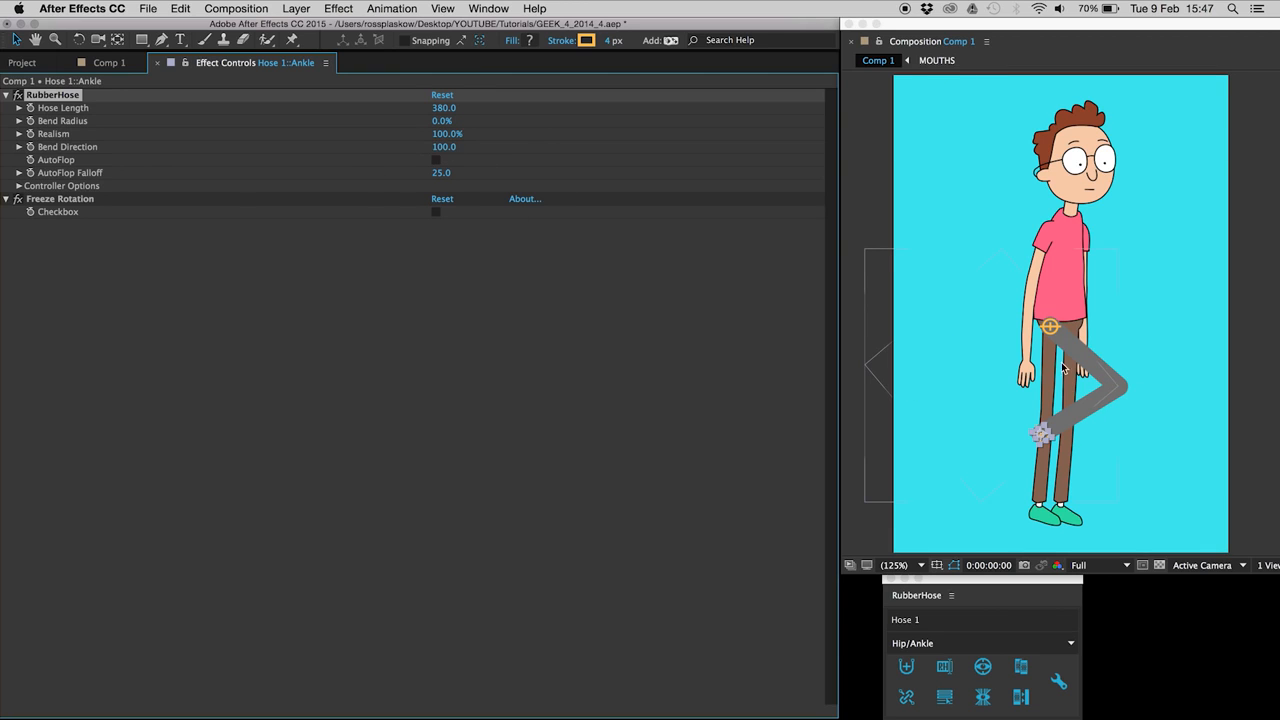
mouse_move(447, 153)
mouse_down()
mouse_move(322, 165)
mouse_move(435, 157)
mouse_up()
click(425, 152)
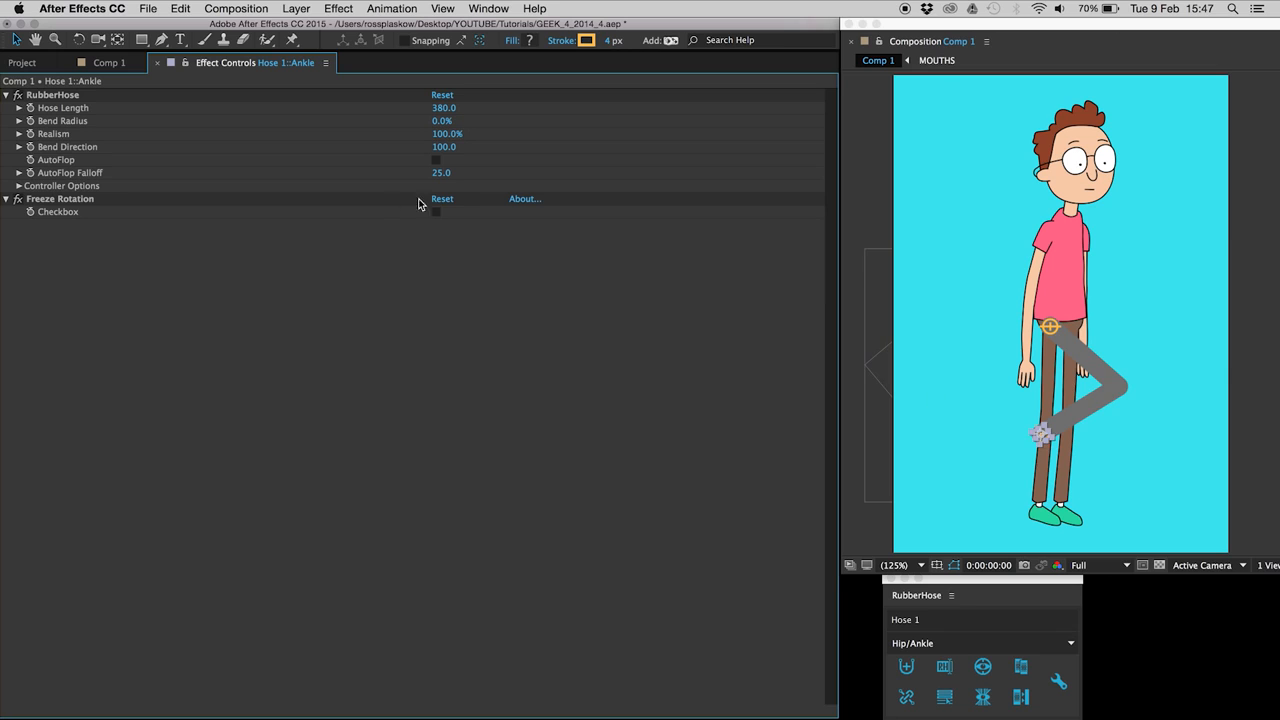
drag(1043, 437, 1041, 511)
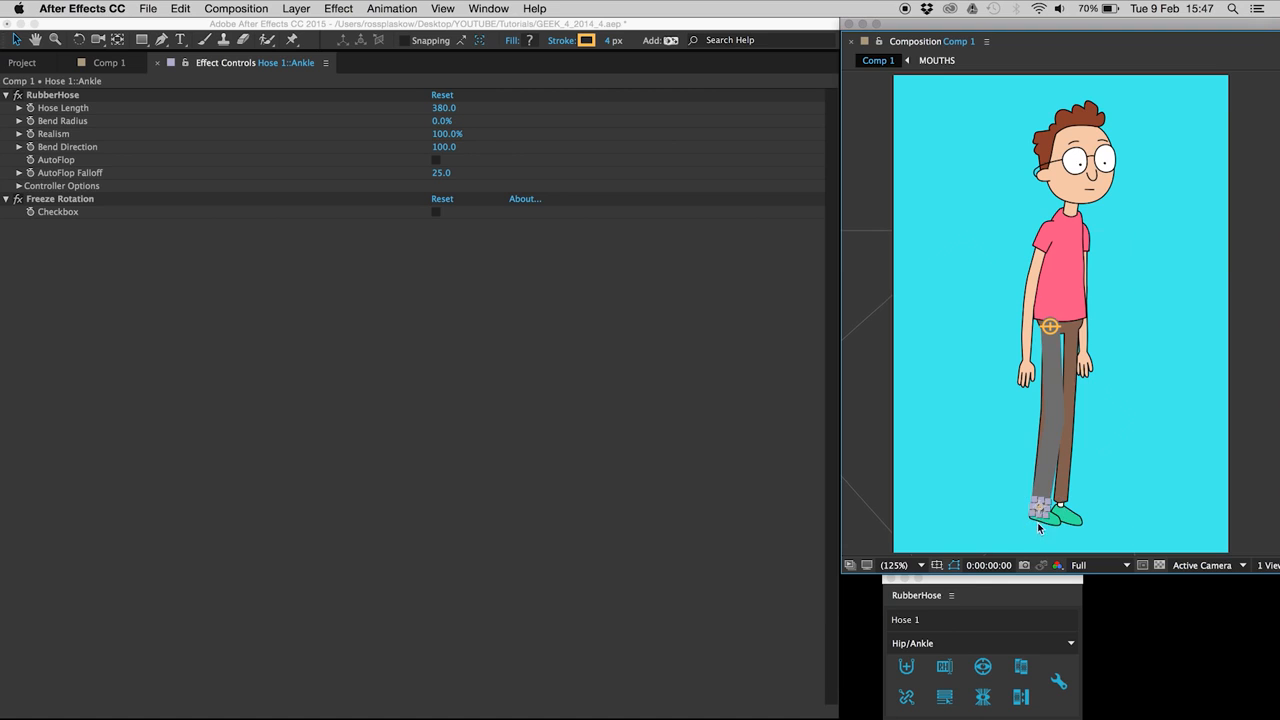
click(105, 62)
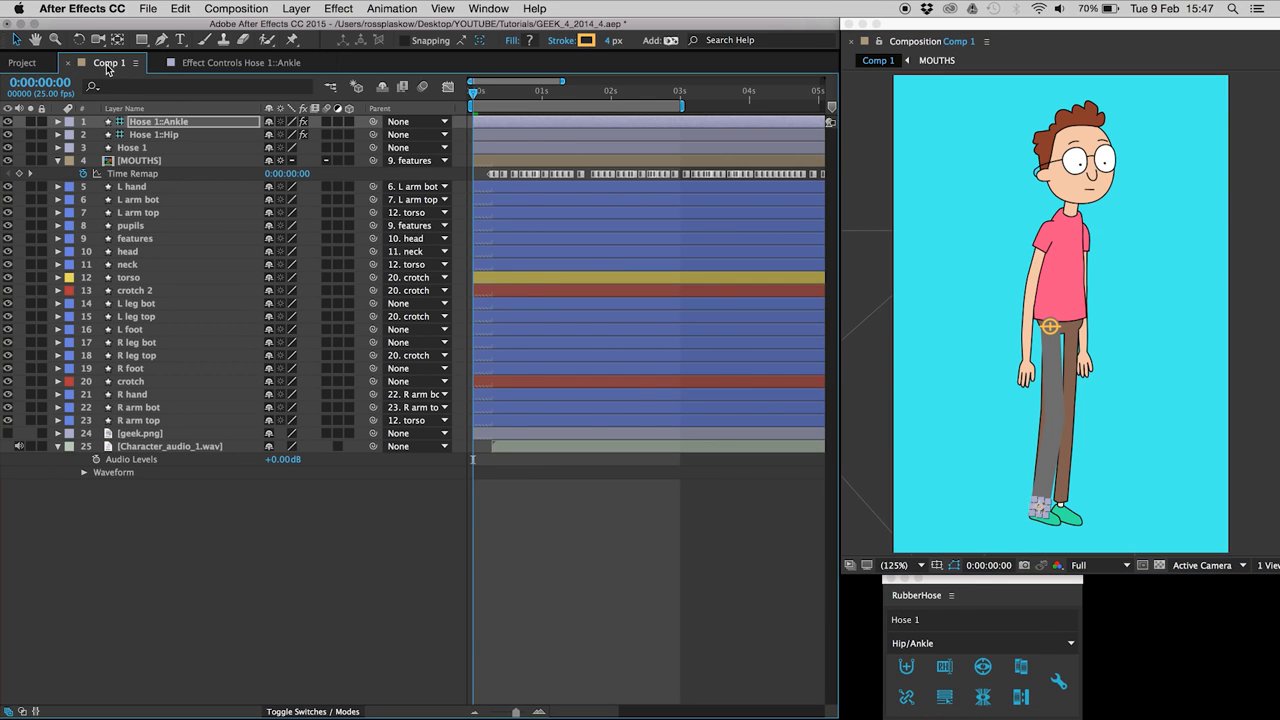
Step: Check the Hose 1::Hip controller's settings, then hide the grey Hose 1 shape
click(1007, 499)
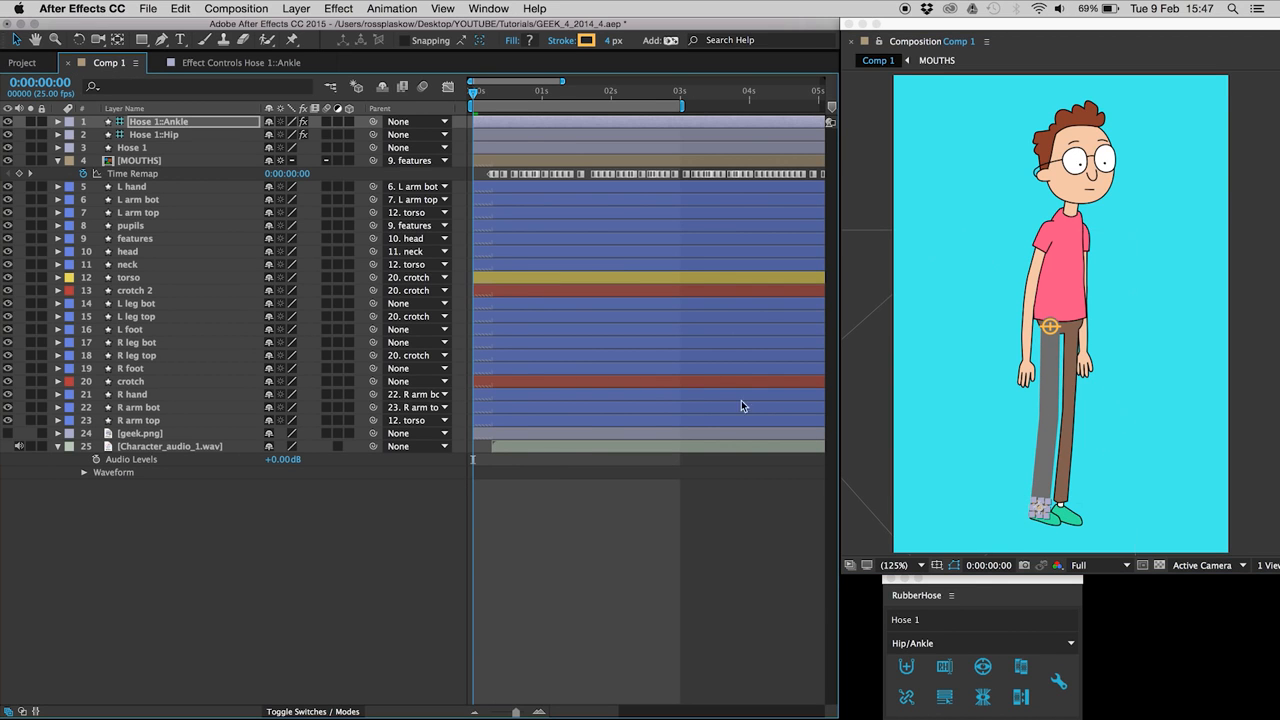
click(147, 135)
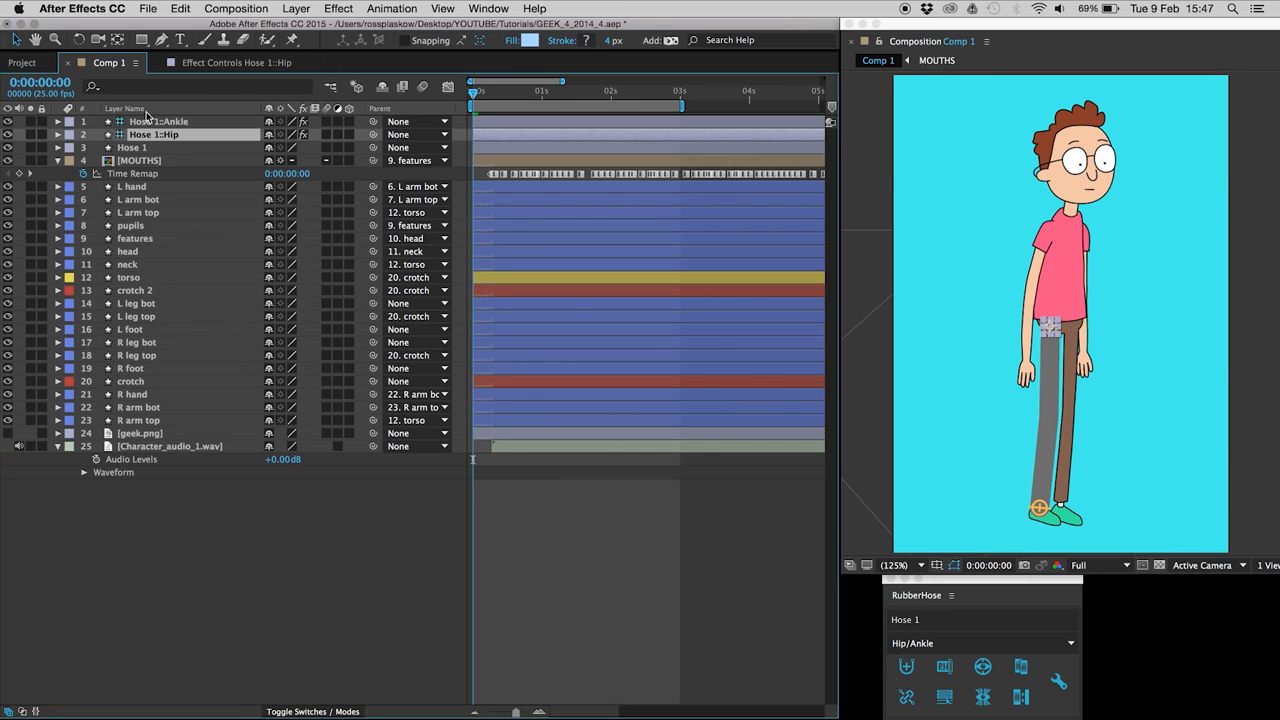
click(221, 64)
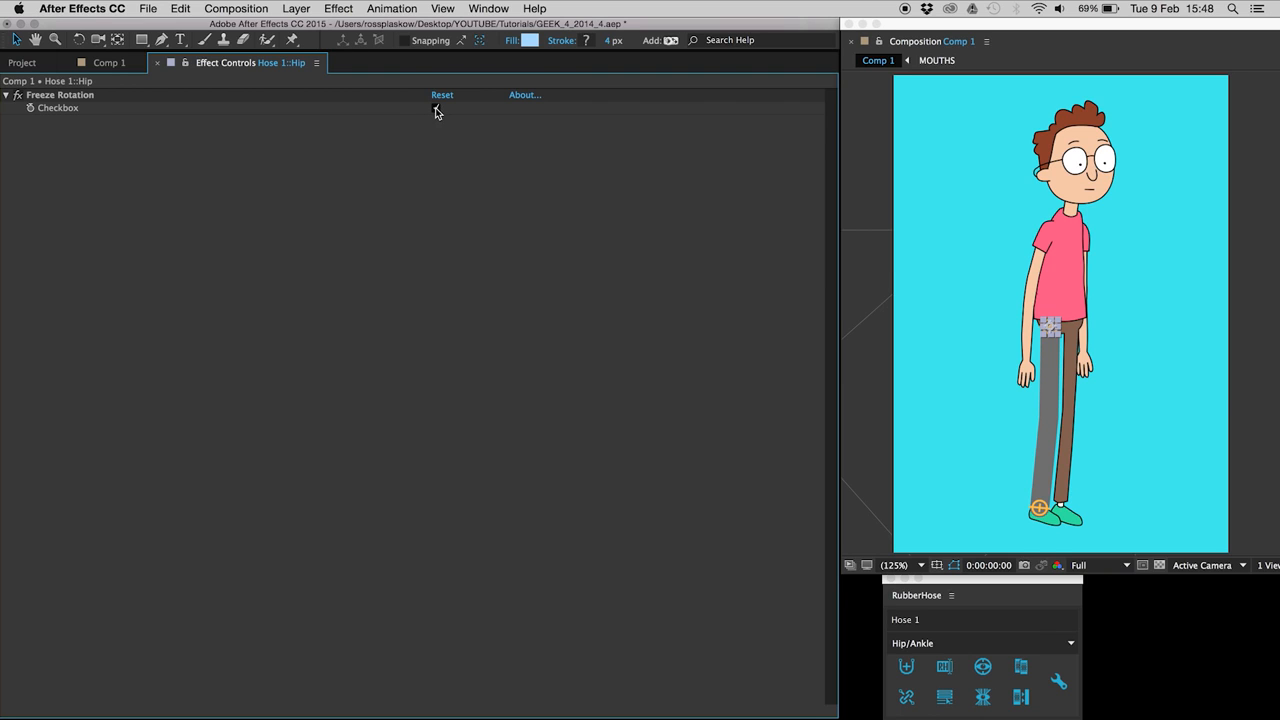
click(108, 62)
click(135, 148)
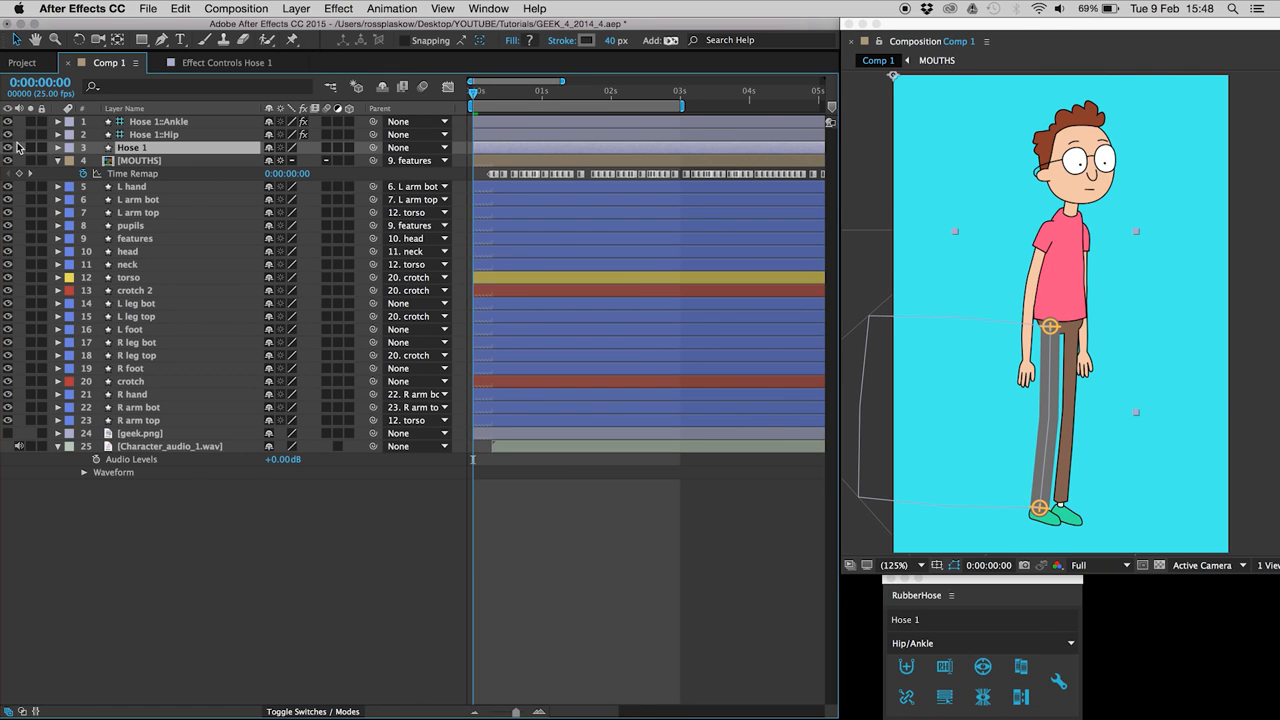
click(7, 148)
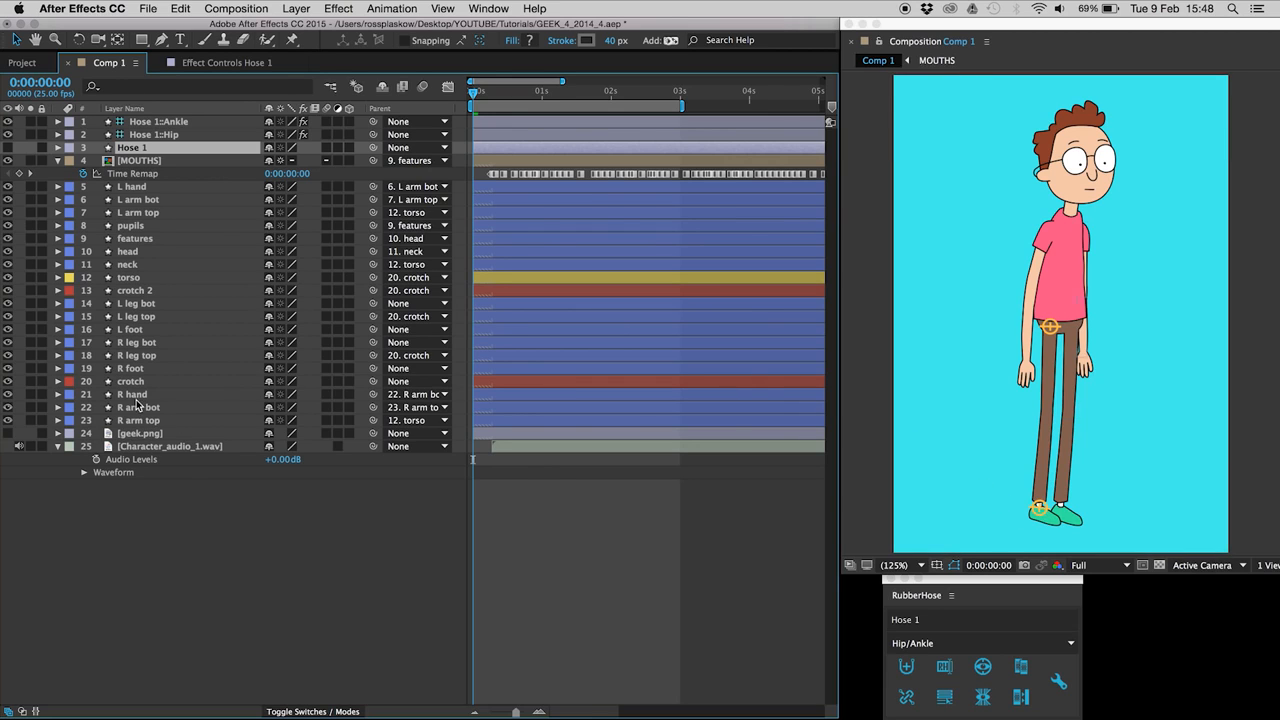
Step: Parent L leg bot to Hose 1::Ankle, L leg top to Hose 1::Hip, Hip to crotch, Ankle to L foot
click(136, 303)
drag(373, 304, 181, 122)
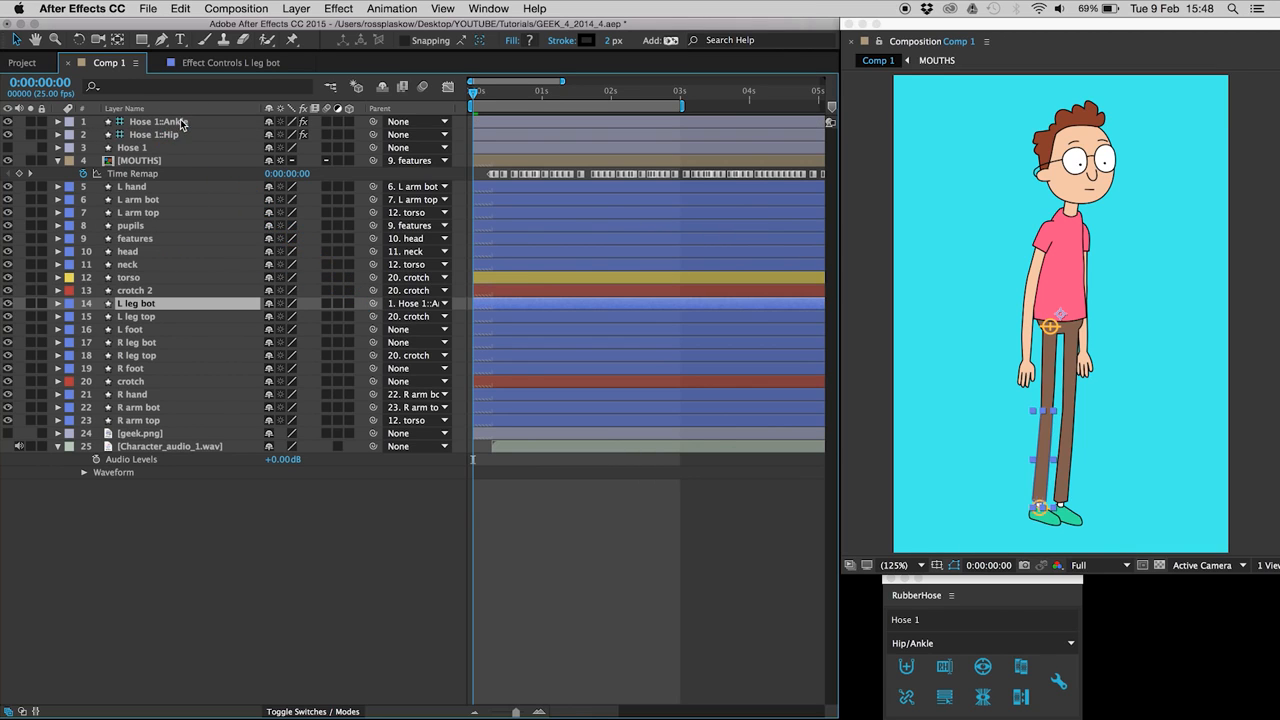
click(137, 317)
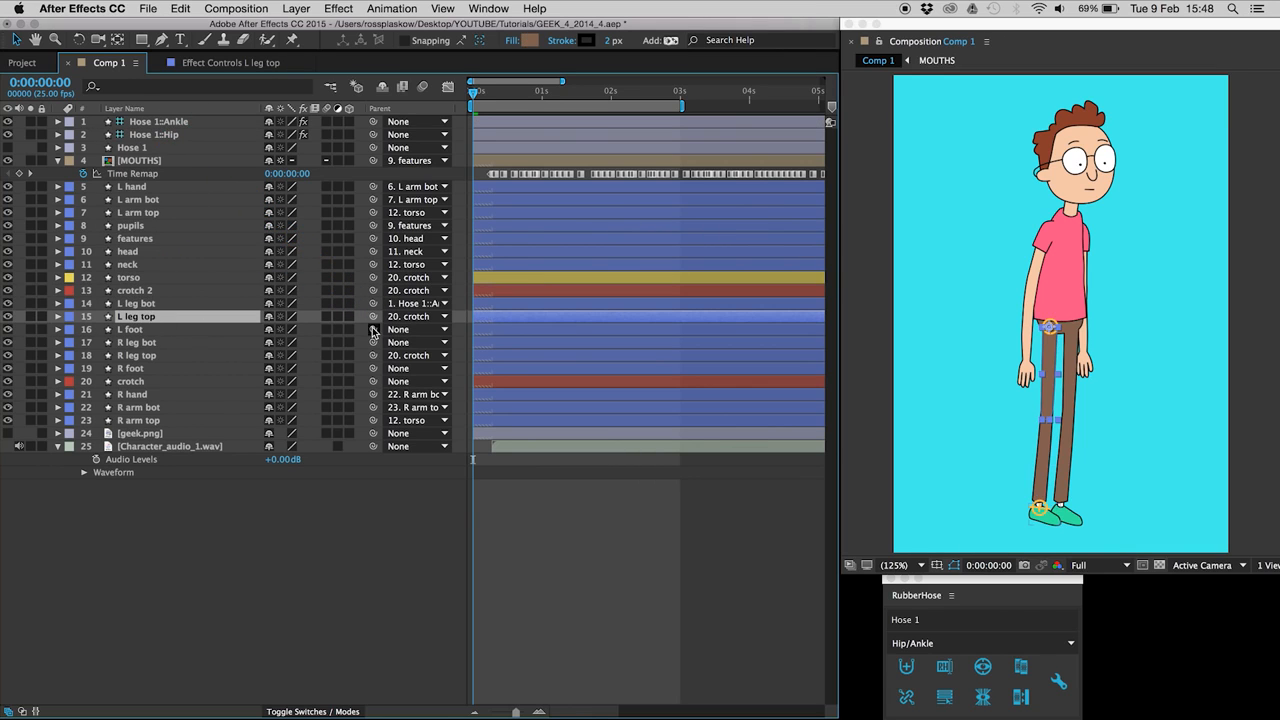
drag(373, 317, 160, 135)
click(170, 135)
drag(373, 134, 128, 382)
click(373, 122)
drag(373, 122, 156, 334)
click(155, 330)
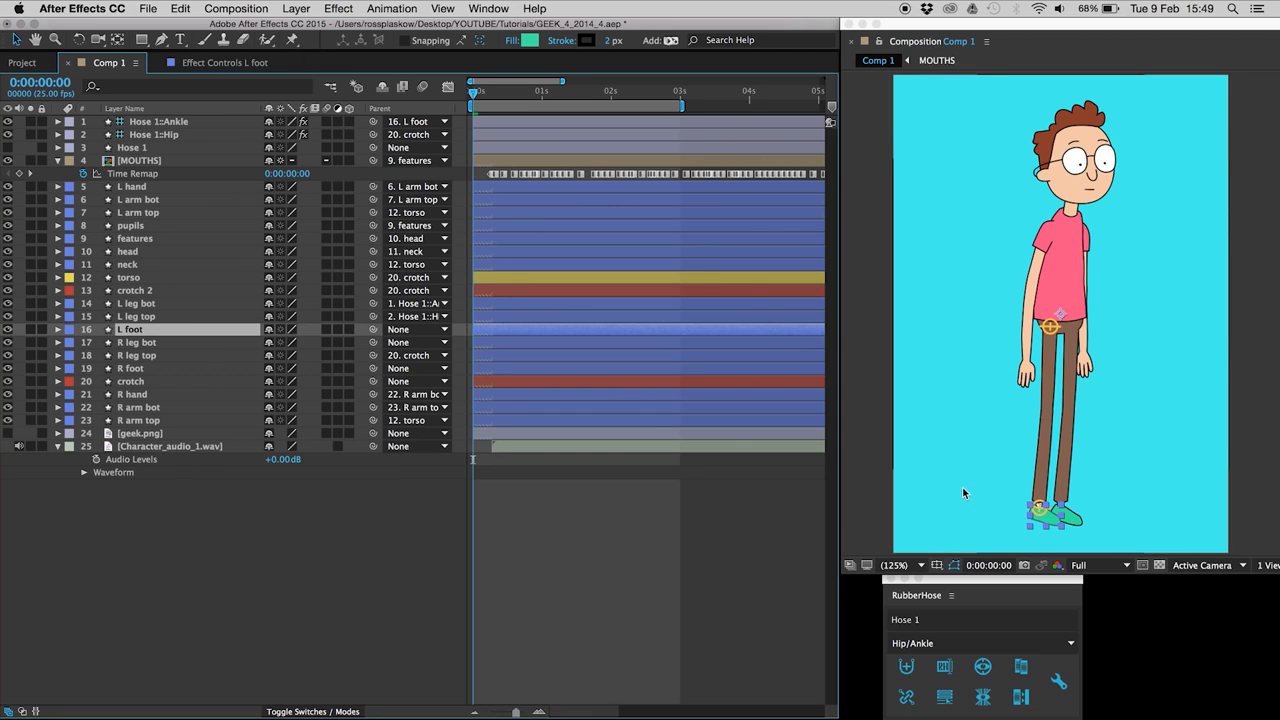
Step: Raise the L foot so the left knee bends, testing with an undone crotch move
key(shift+Up)
key(shift+Up)
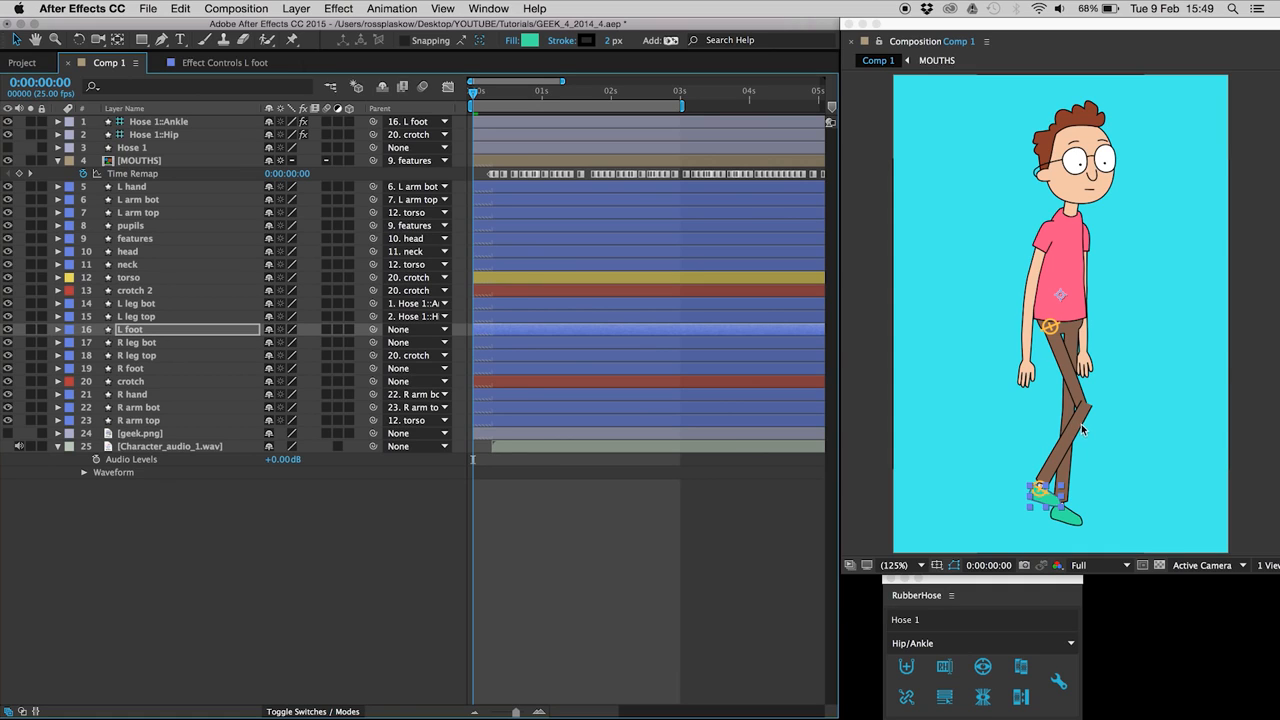
mouse_move(1040, 492)
mouse_down()
mouse_move(1040, 479)
mouse_move(1040, 512)
mouse_up()
click(154, 381)
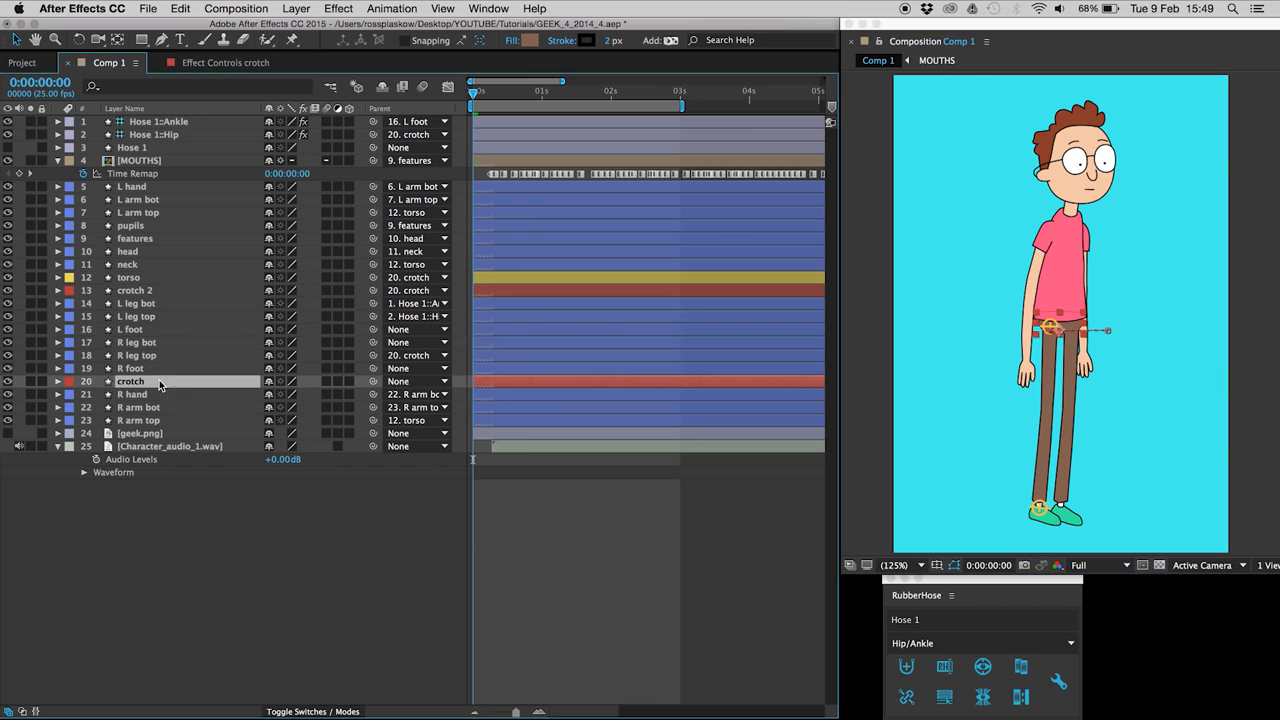
drag(1076, 334, 1072, 341)
key(super+z)
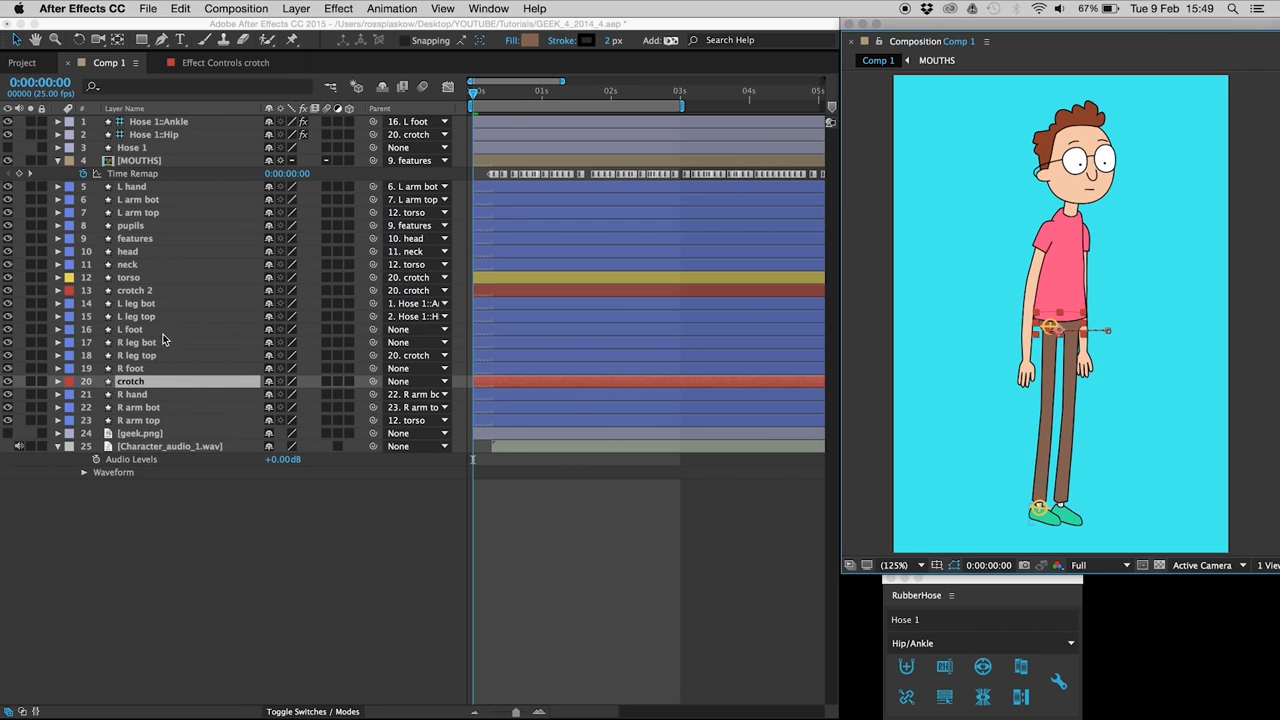
click(131, 329)
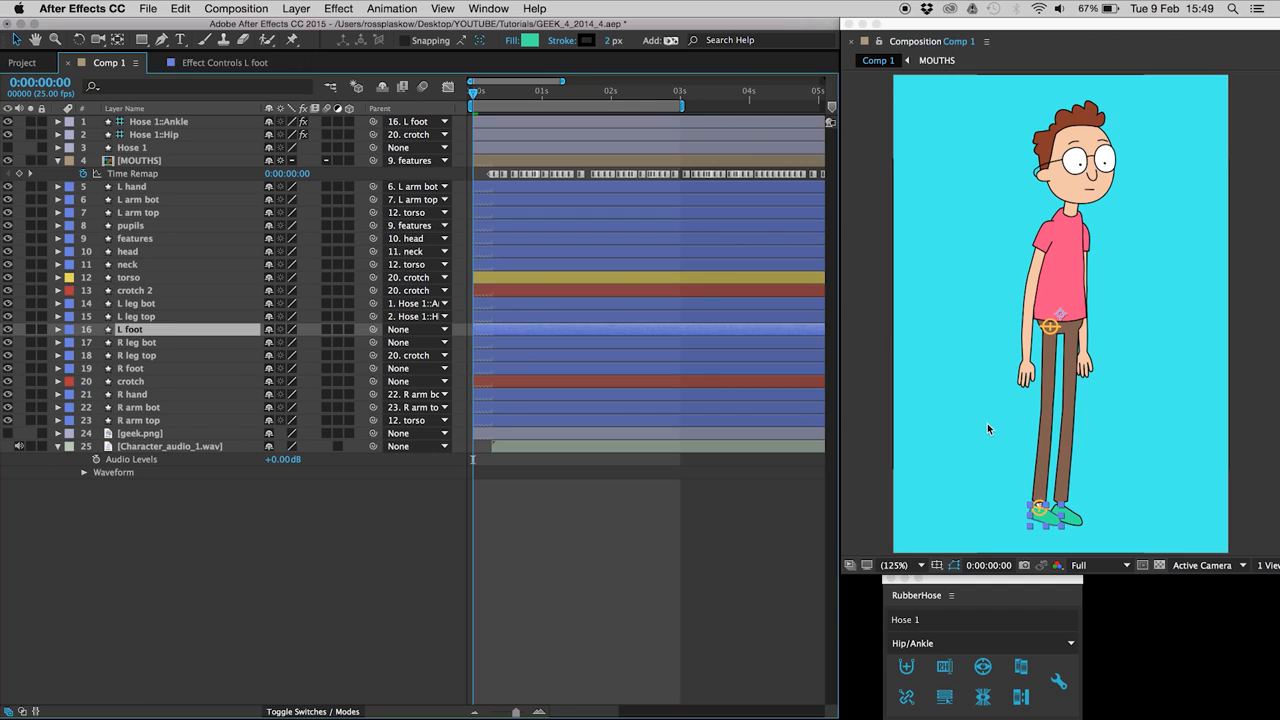
key(shift+Up)
key(shift+Up)
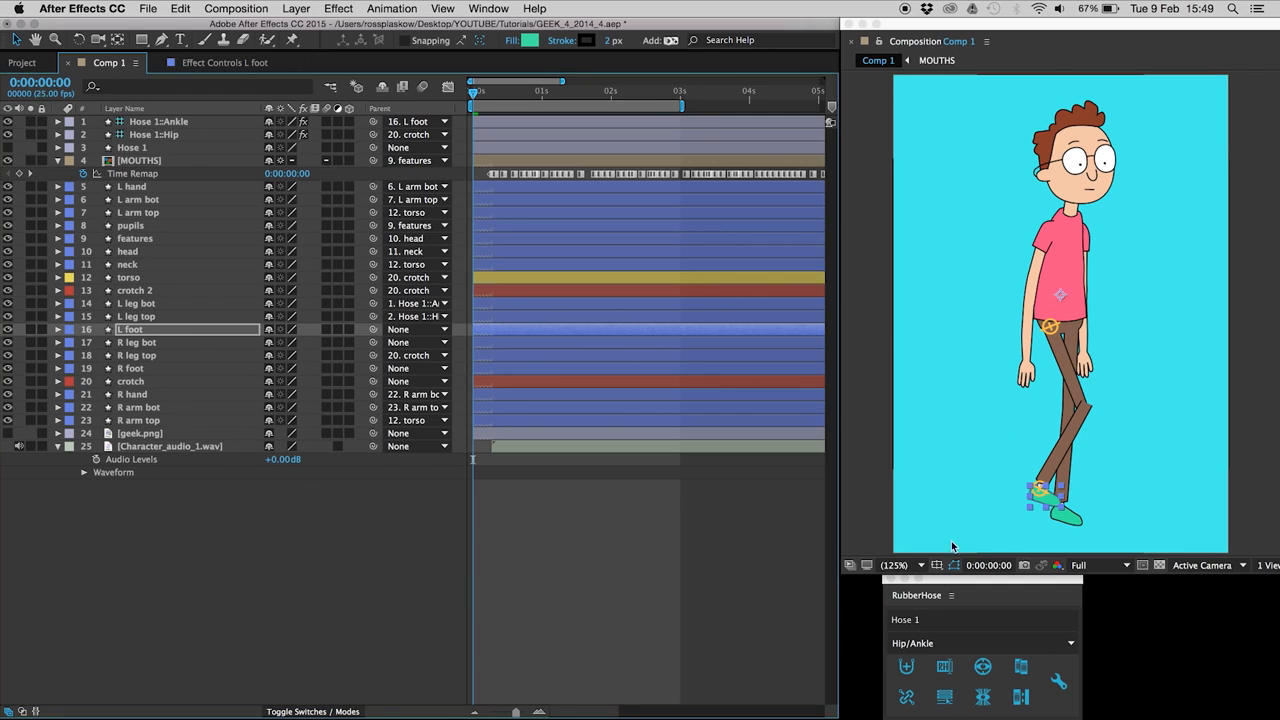
click(895, 565)
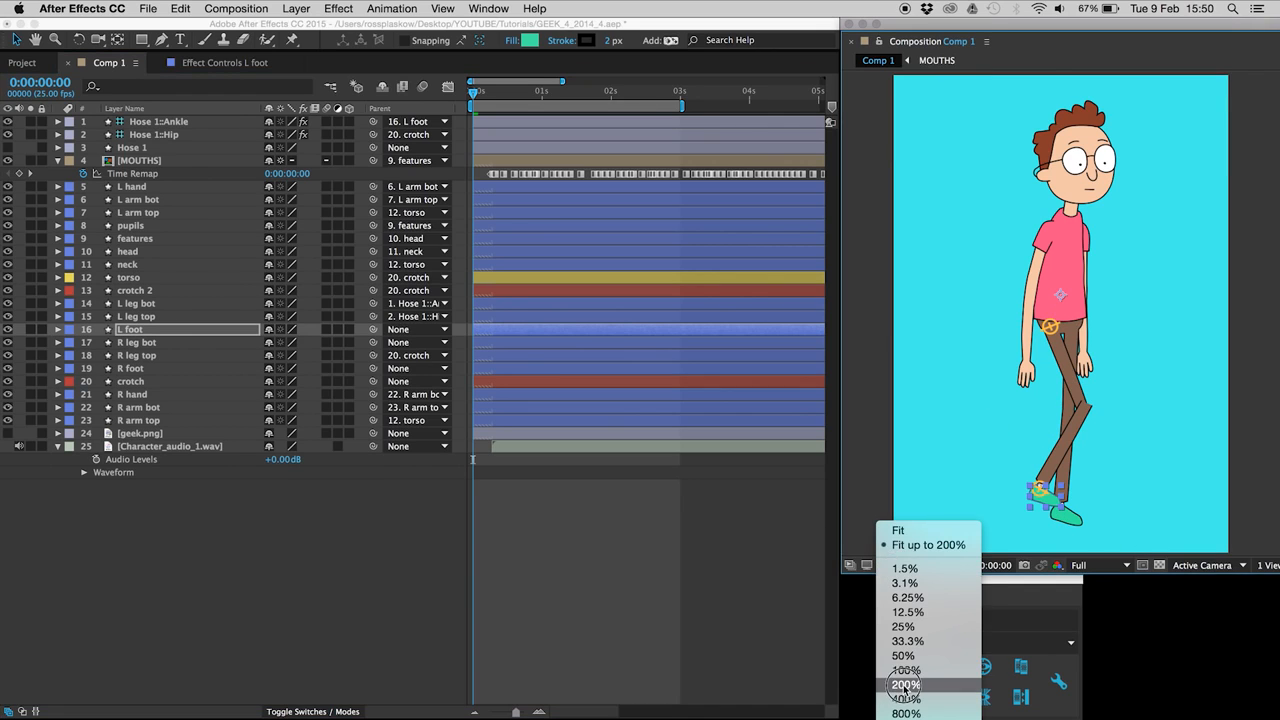
Step: Zoom the viewer to 400% and pan to frame the bent left knee
click(906, 684)
key(space)
drag(1015, 493, 1014, 278)
click(895, 565)
click(906, 699)
drag(963, 388, 987, 452)
Step: With the Pen tool, reshape L leg bot's top vertex and L leg top's knee vertices, then fit the view
click(137, 303)
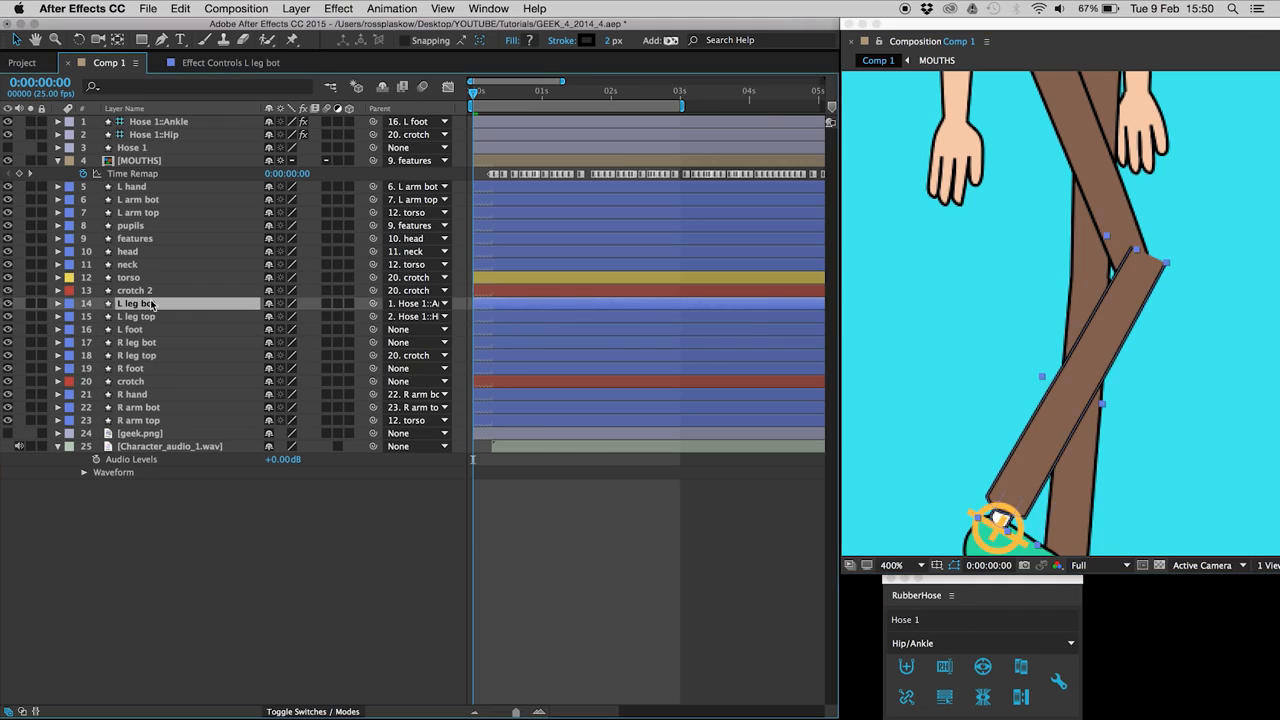
key(g)
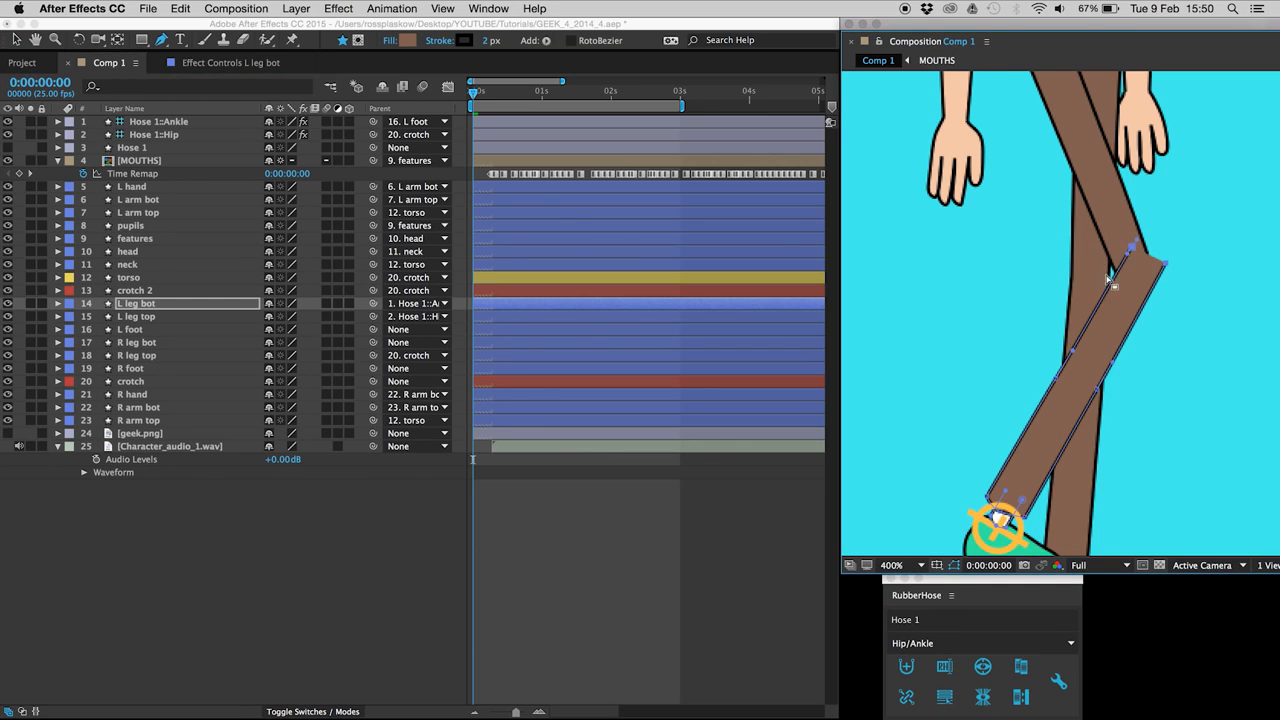
drag(1131, 250, 1114, 271)
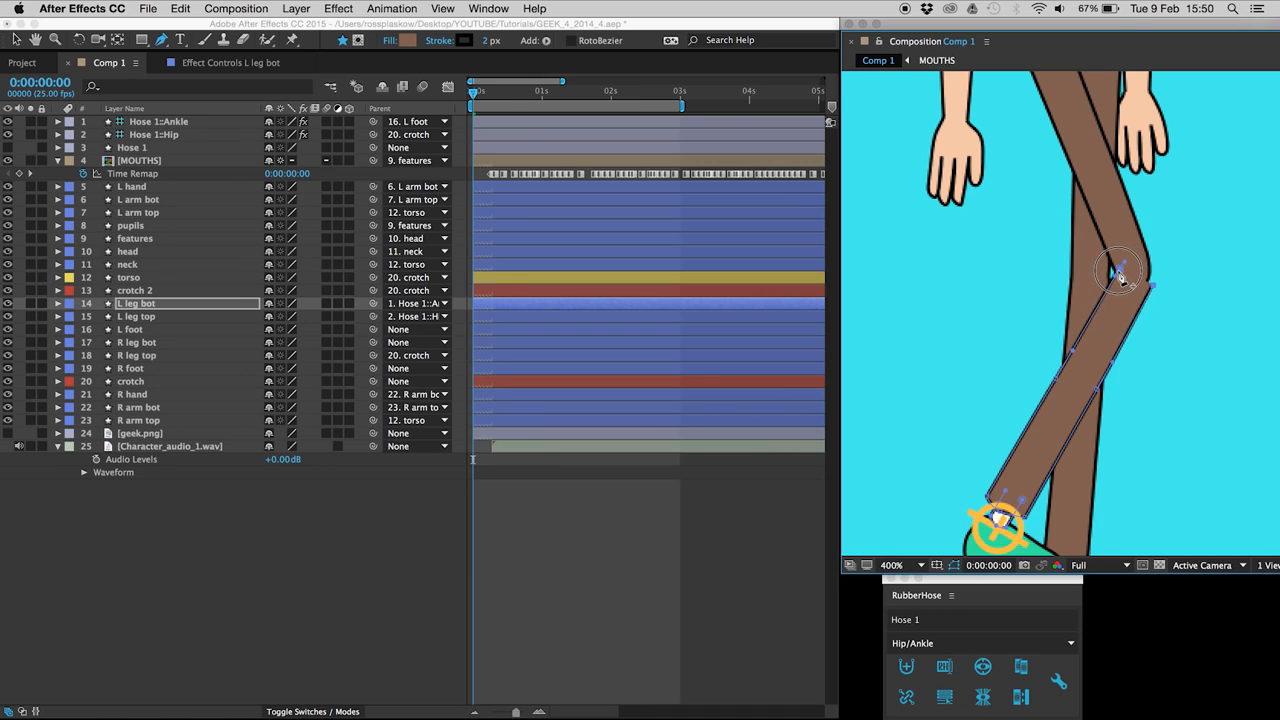
click(141, 317)
click(1112, 264)
drag(1168, 235, 1145, 296)
key(shift+slash)
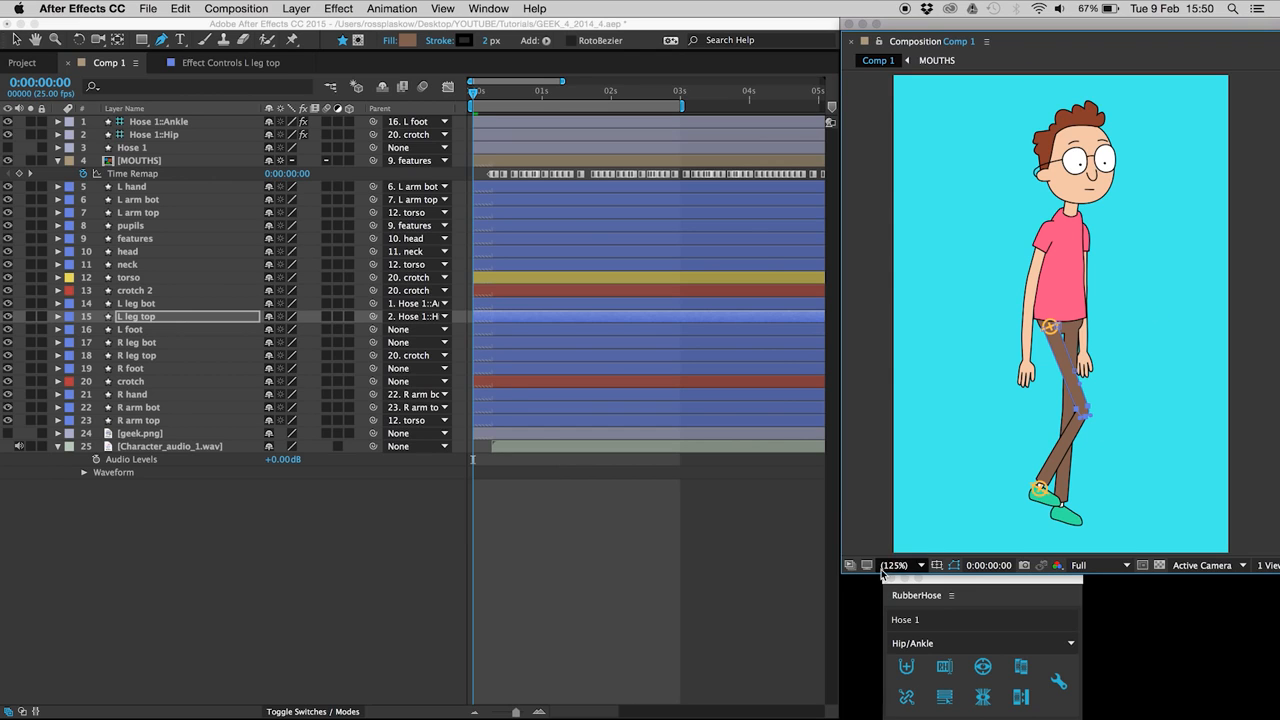
Step: Lower the L foot to straighten the leg and zoom the view to 400%
click(192, 531)
click(140, 333)
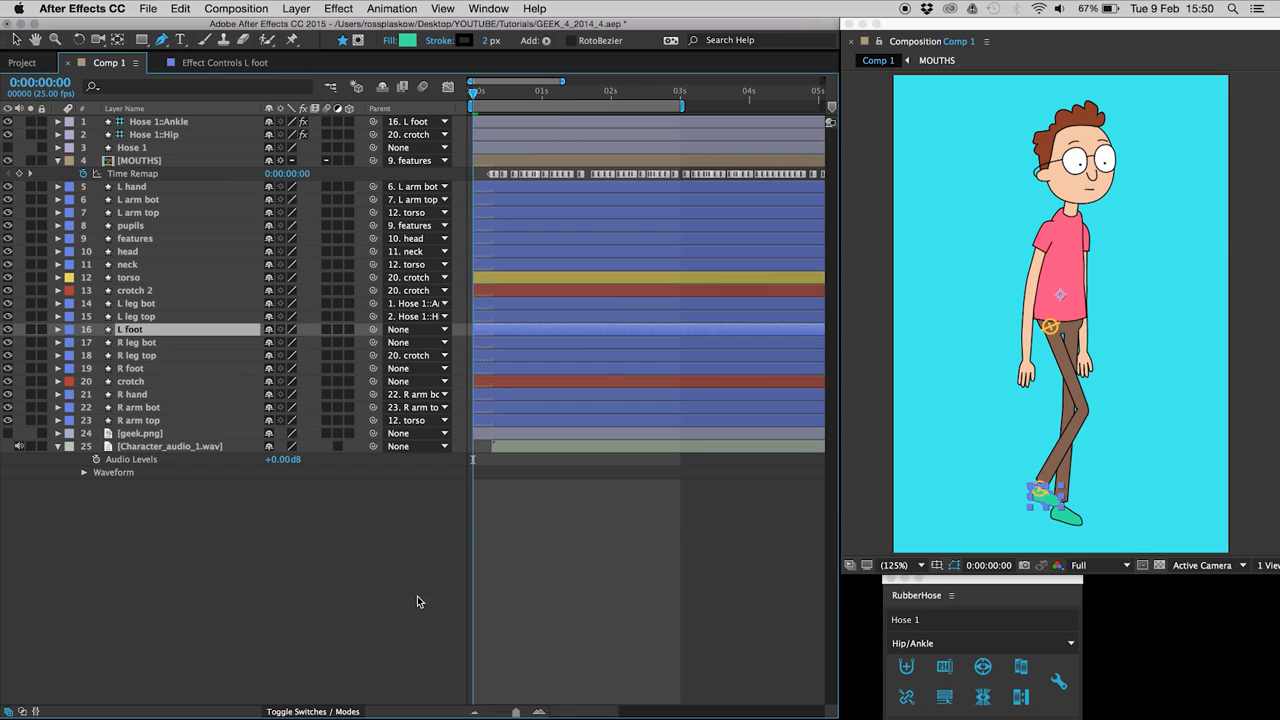
key(shift+Down)
key(shift+Down)
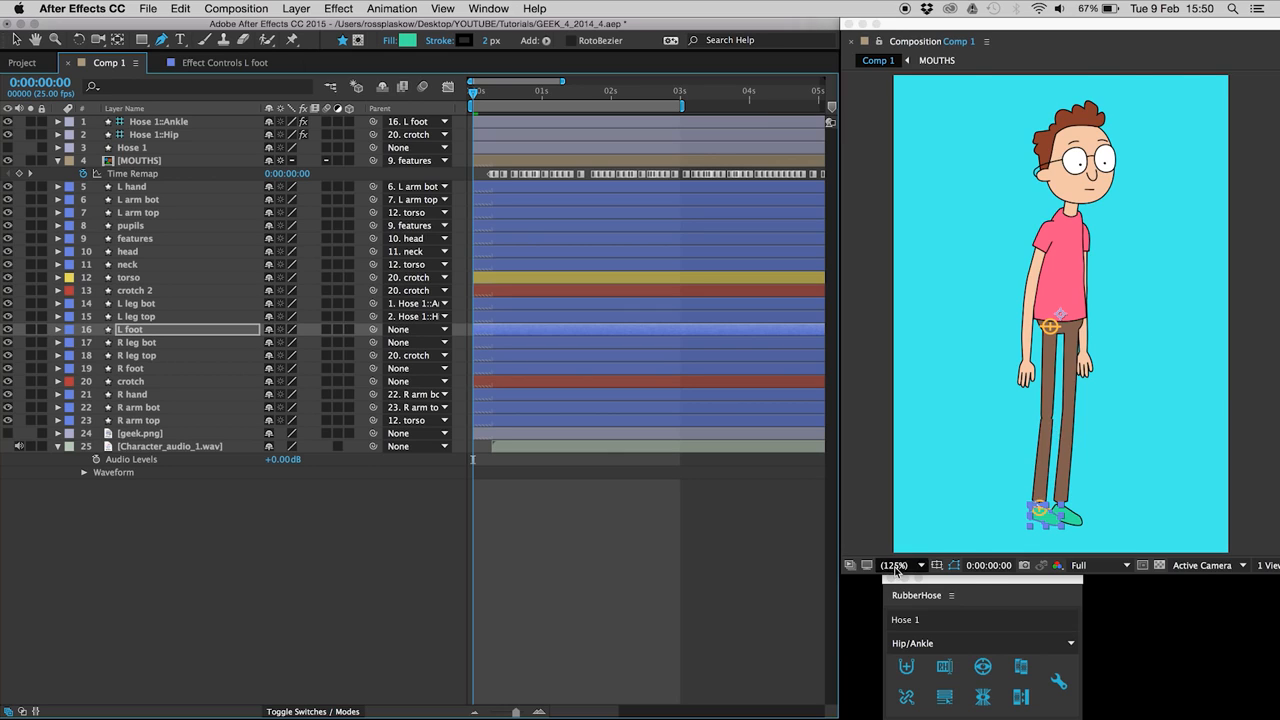
click(896, 566)
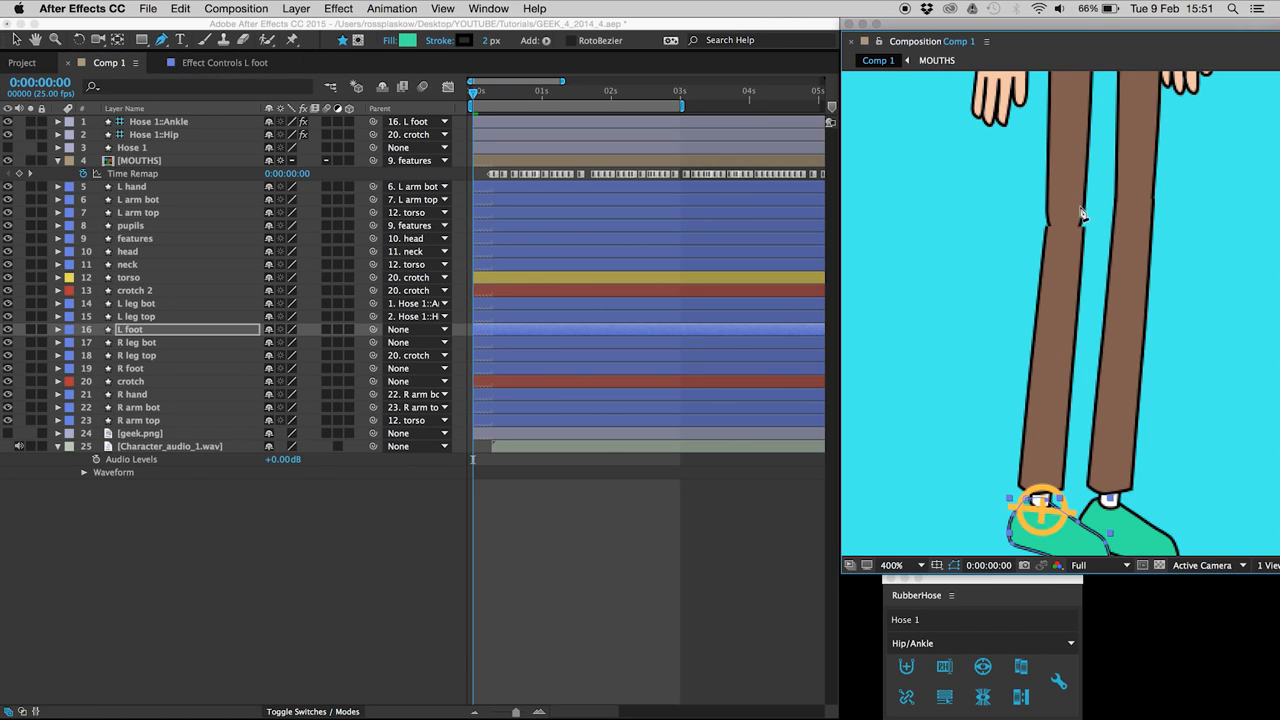
Step: Nudge the L leg top's bottom vertices slightly down to close the knee gap
click(1066, 258)
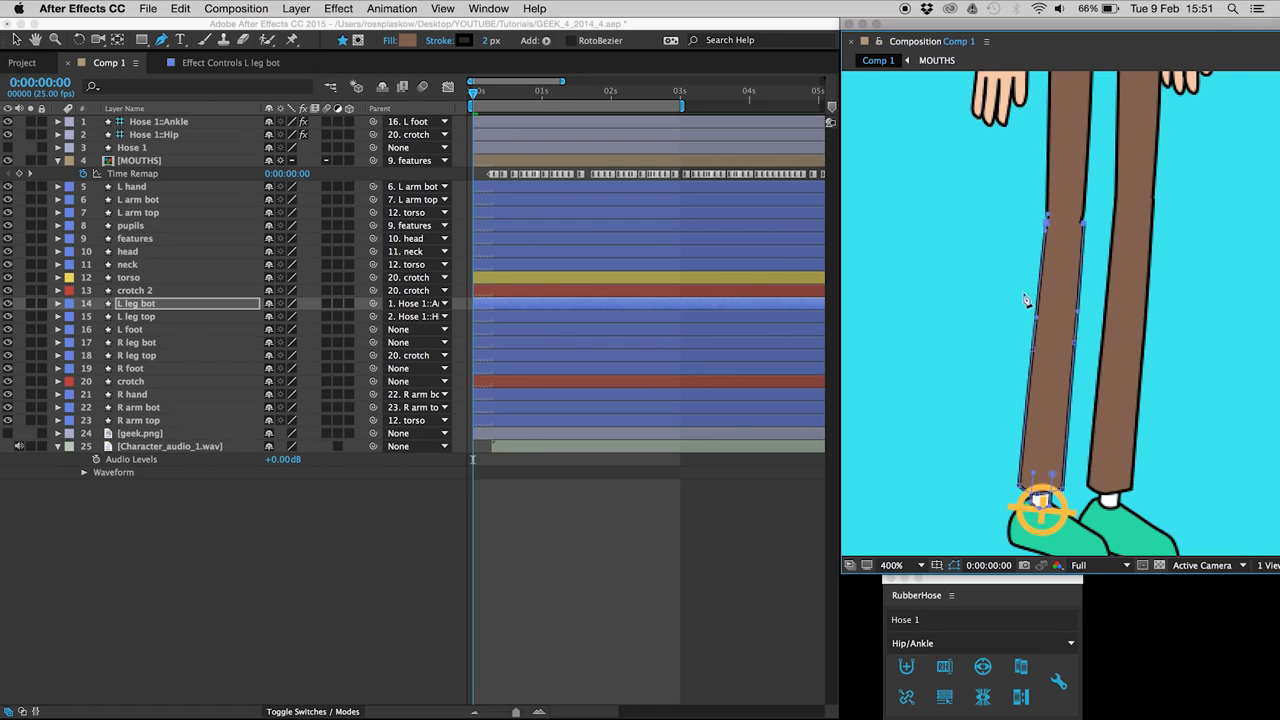
click(136, 318)
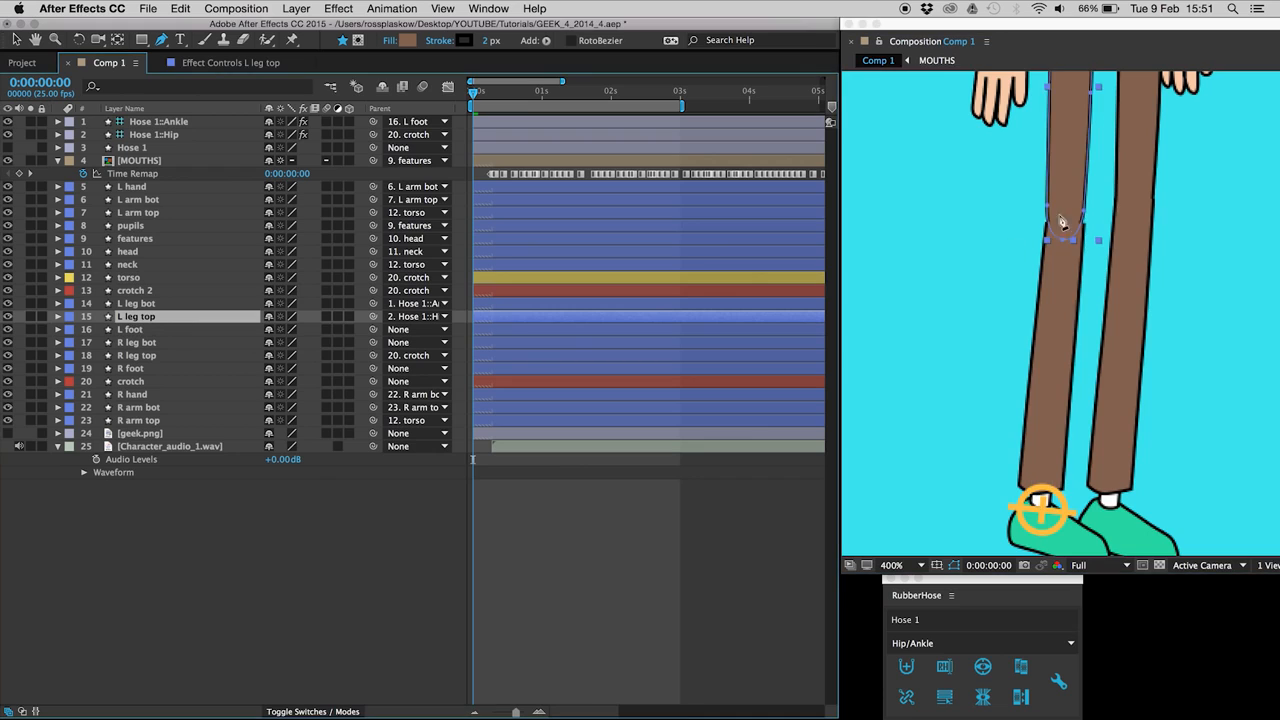
drag(1106, 203, 1012, 264)
key(Down)
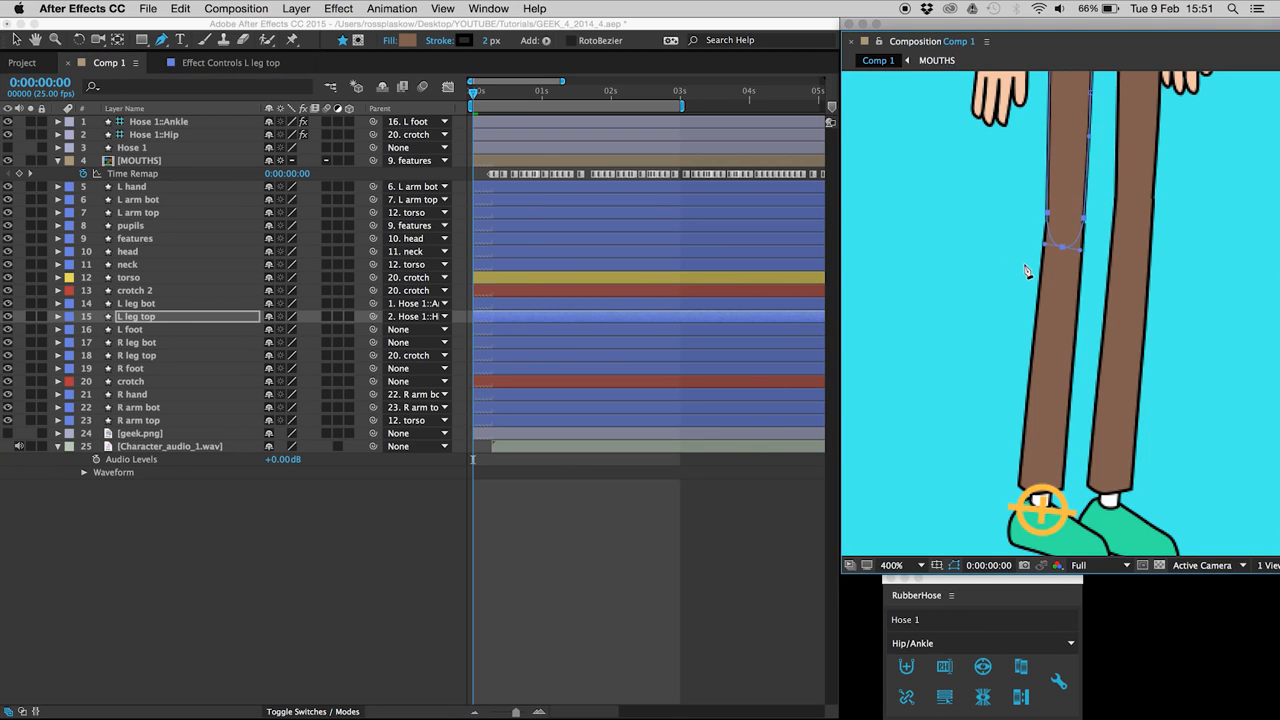
Step: Select points on the L leg bot path, then raise the L foot to bend the leg again
click(140, 303)
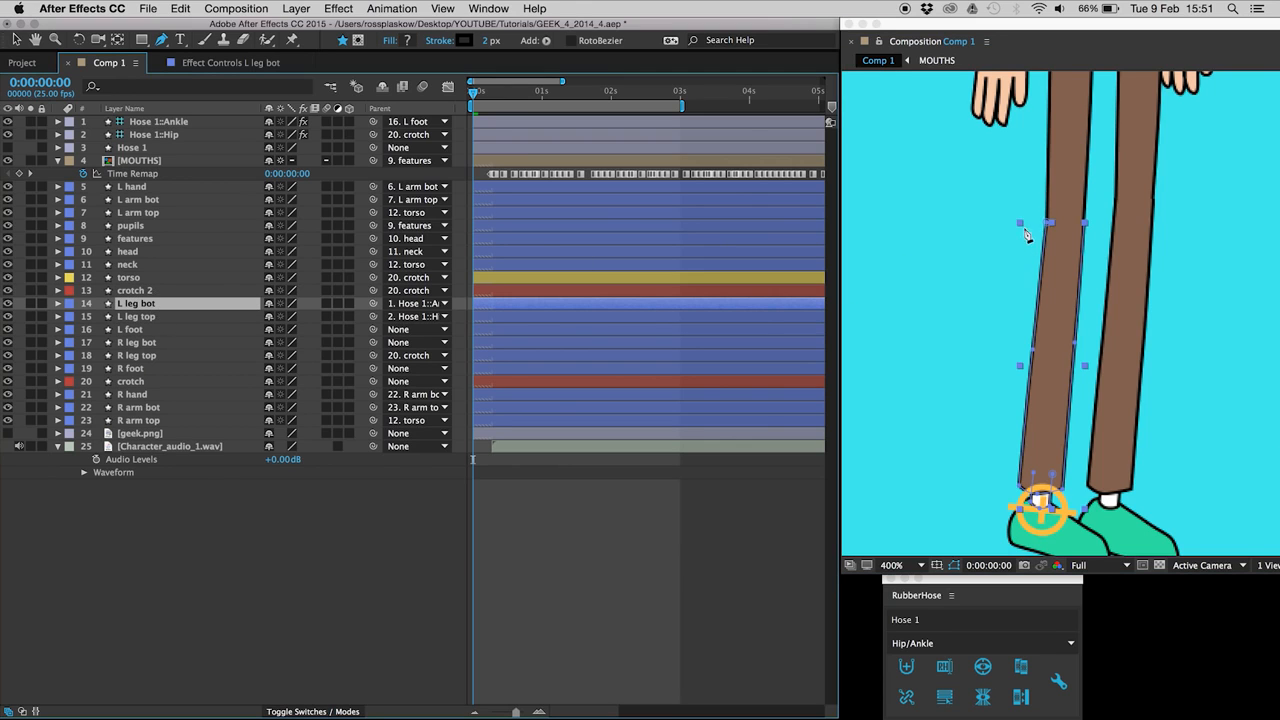
drag(1018, 215, 1110, 255)
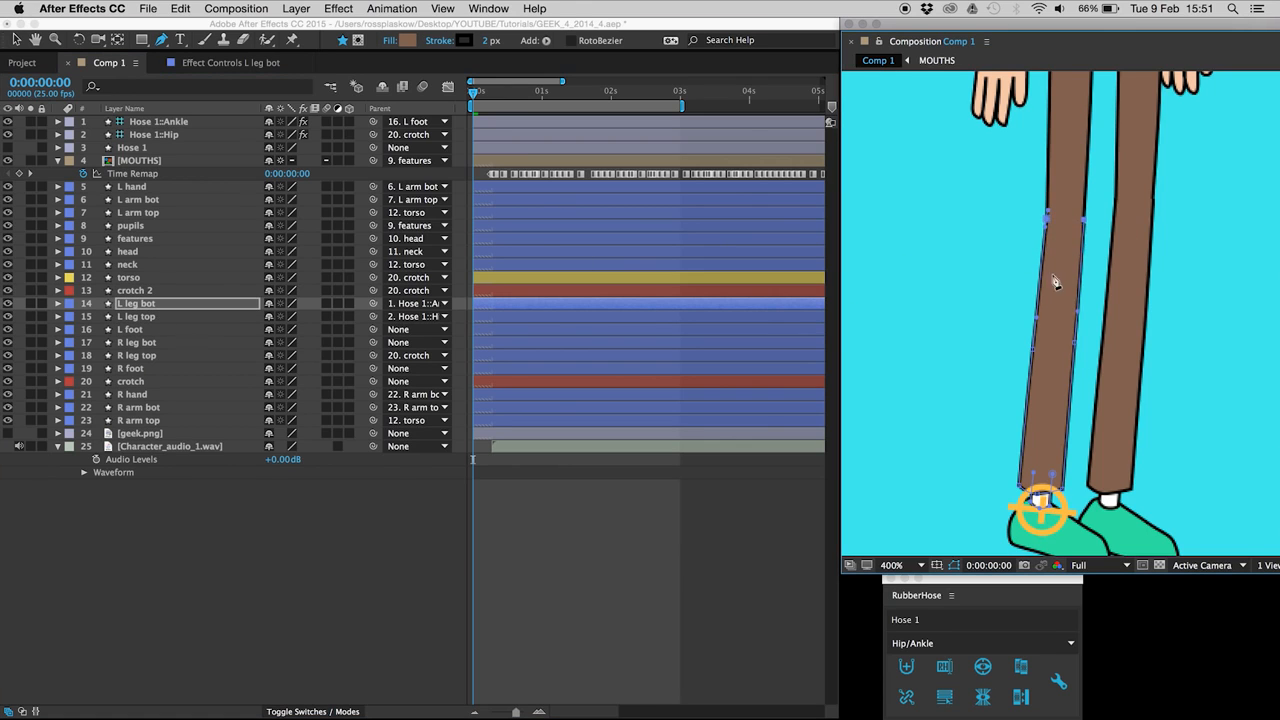
click(241, 518)
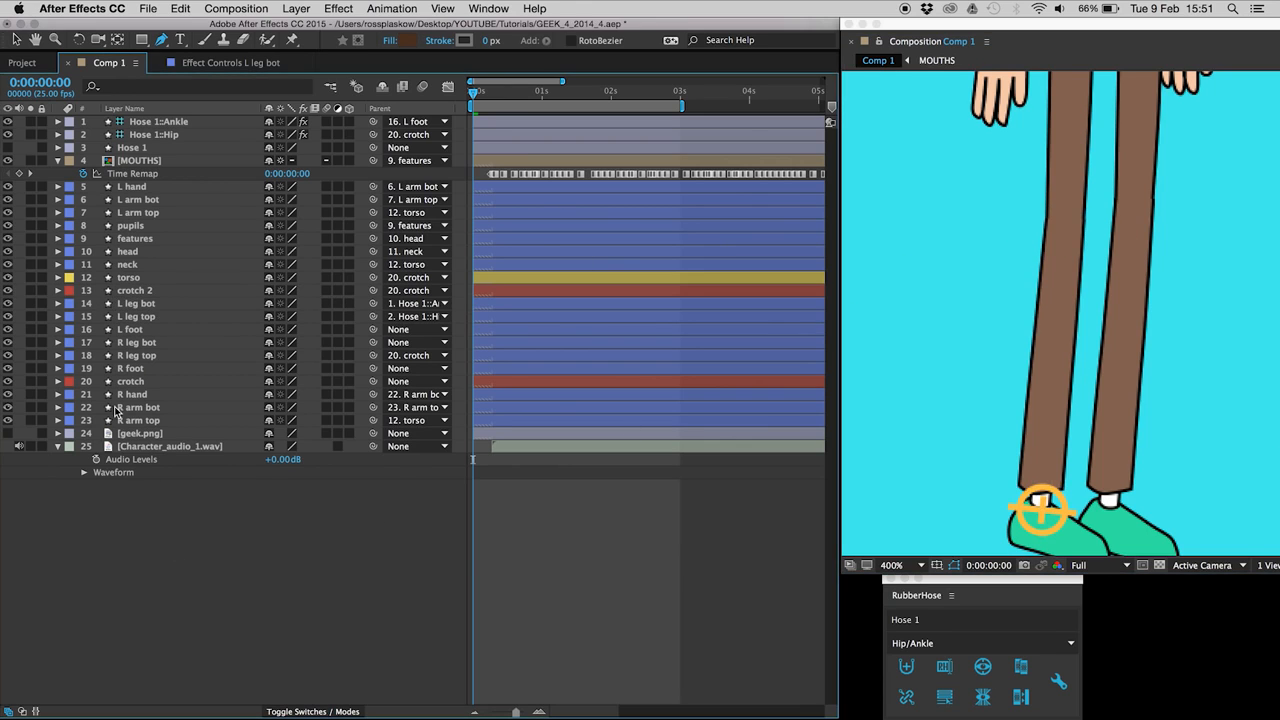
click(139, 331)
key(shift+Up)
key(shift+Up)
key(shift+Up)
key(shift+Up)
key(shift+Up)
key(shift+Up)
key(shift+Up)
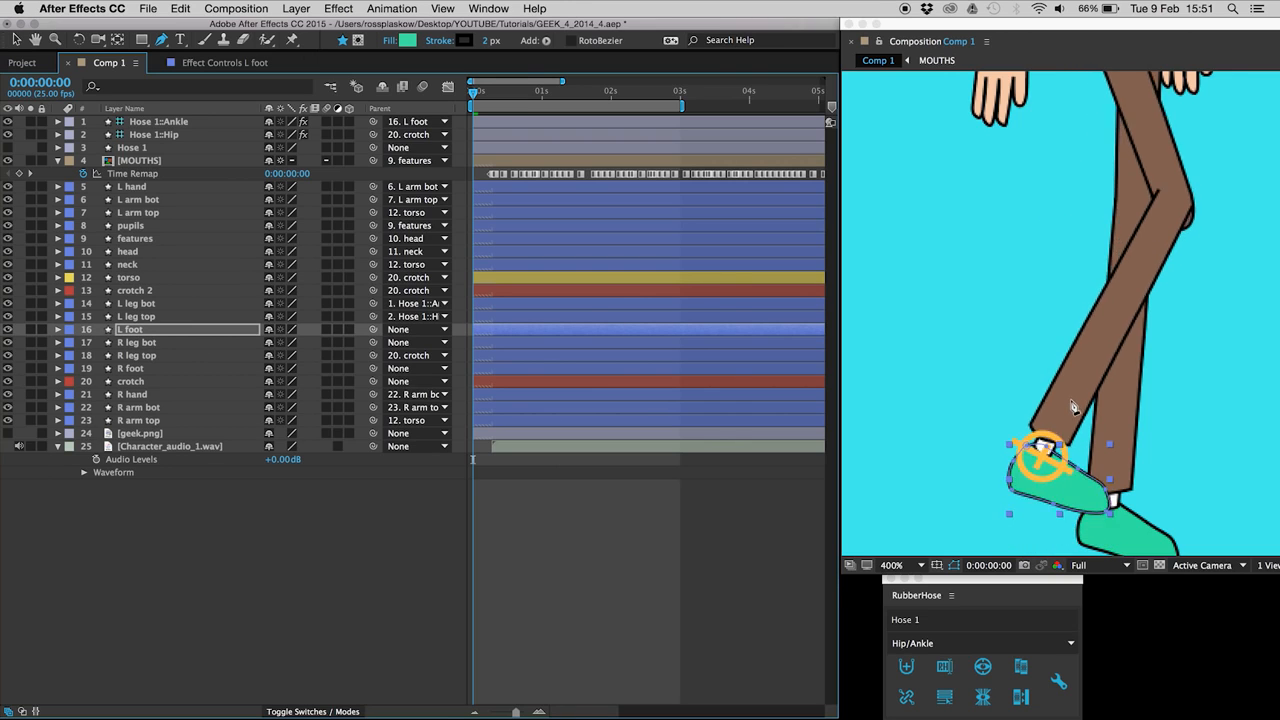
Step: Make the Hose 1 leg visible and set its stroke width to 11 px
click(8, 148)
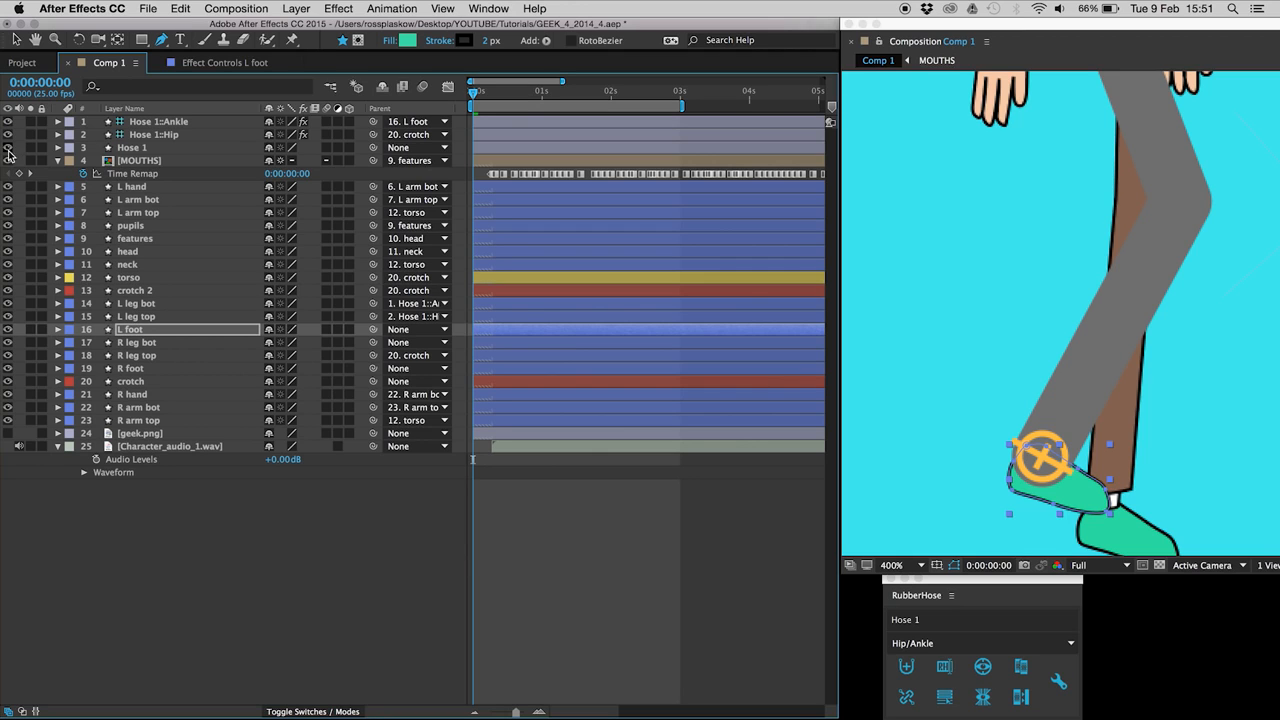
click(143, 149)
click(469, 42)
drag(469, 42, 459, 43)
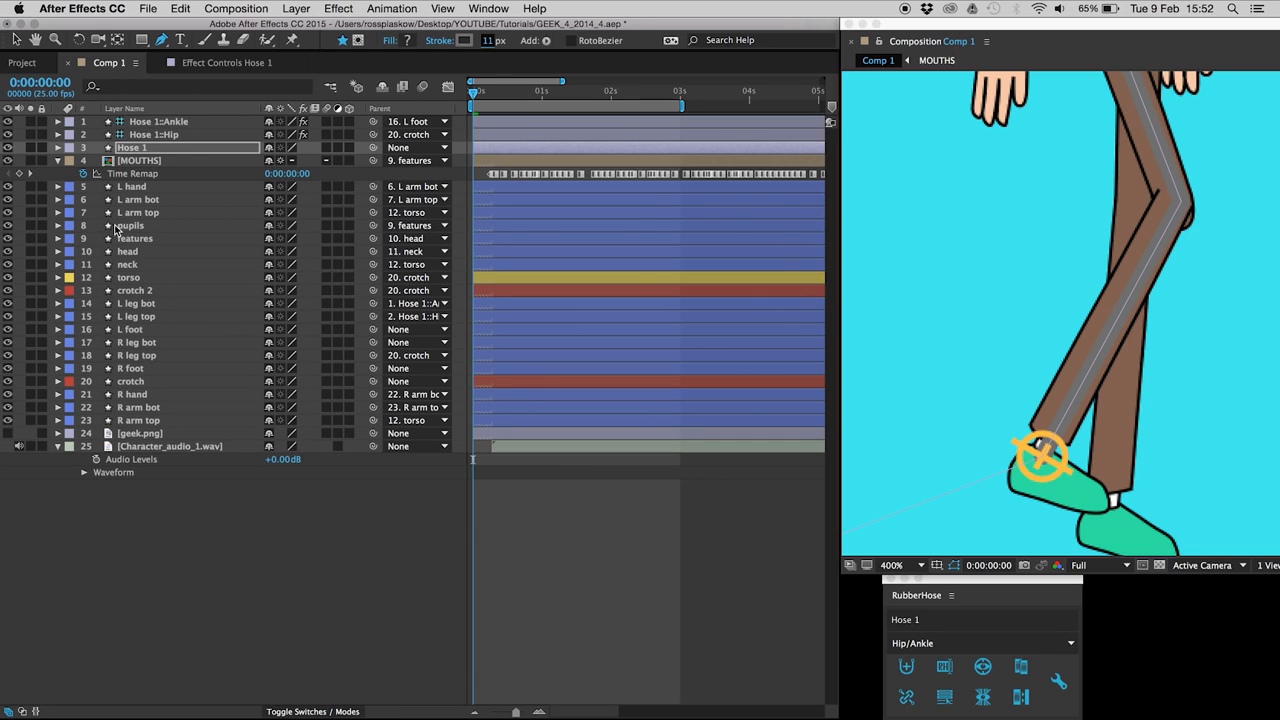
Step: Add a knee vertex to the L leg bot path and adjust its edge vertices
click(144, 305)
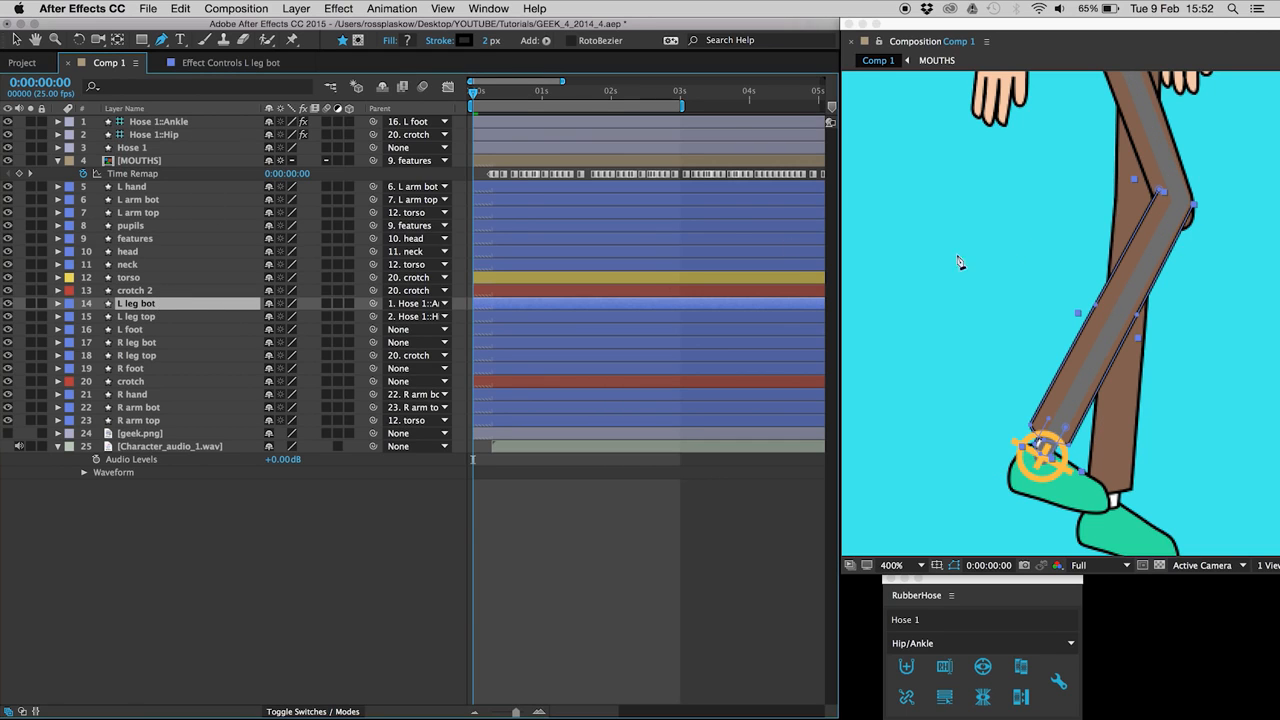
click(1161, 192)
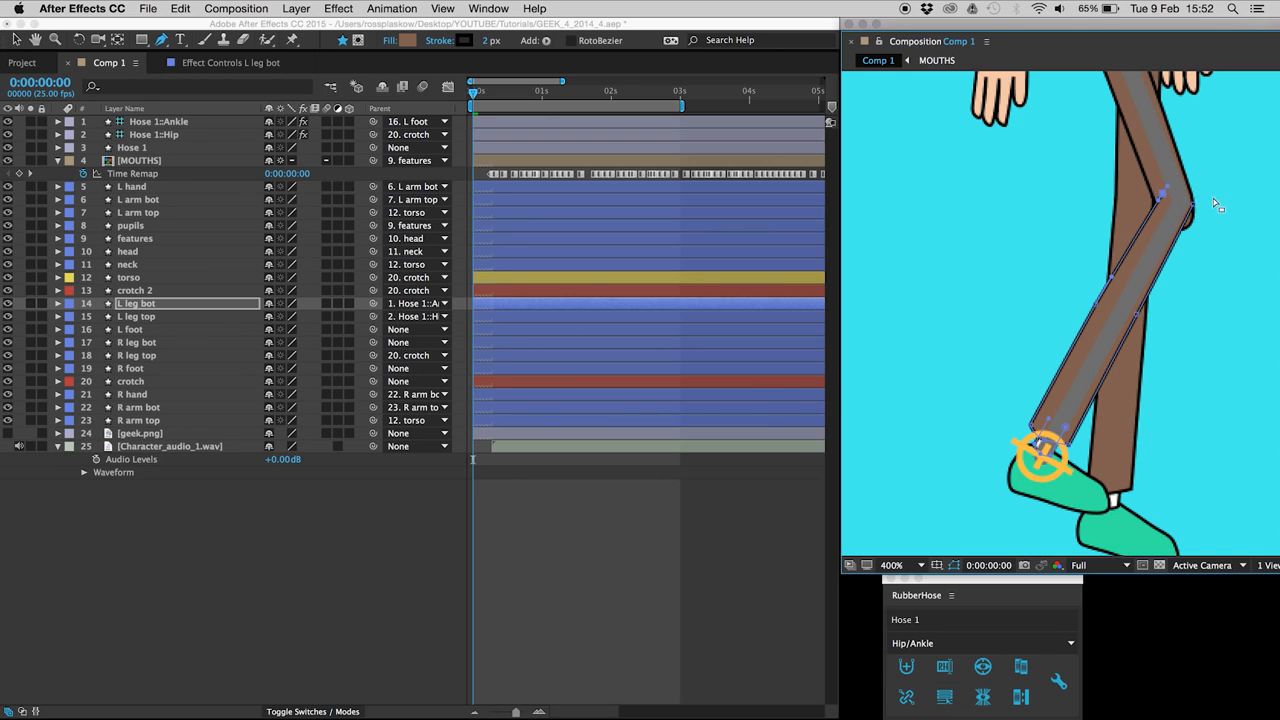
click(1200, 214)
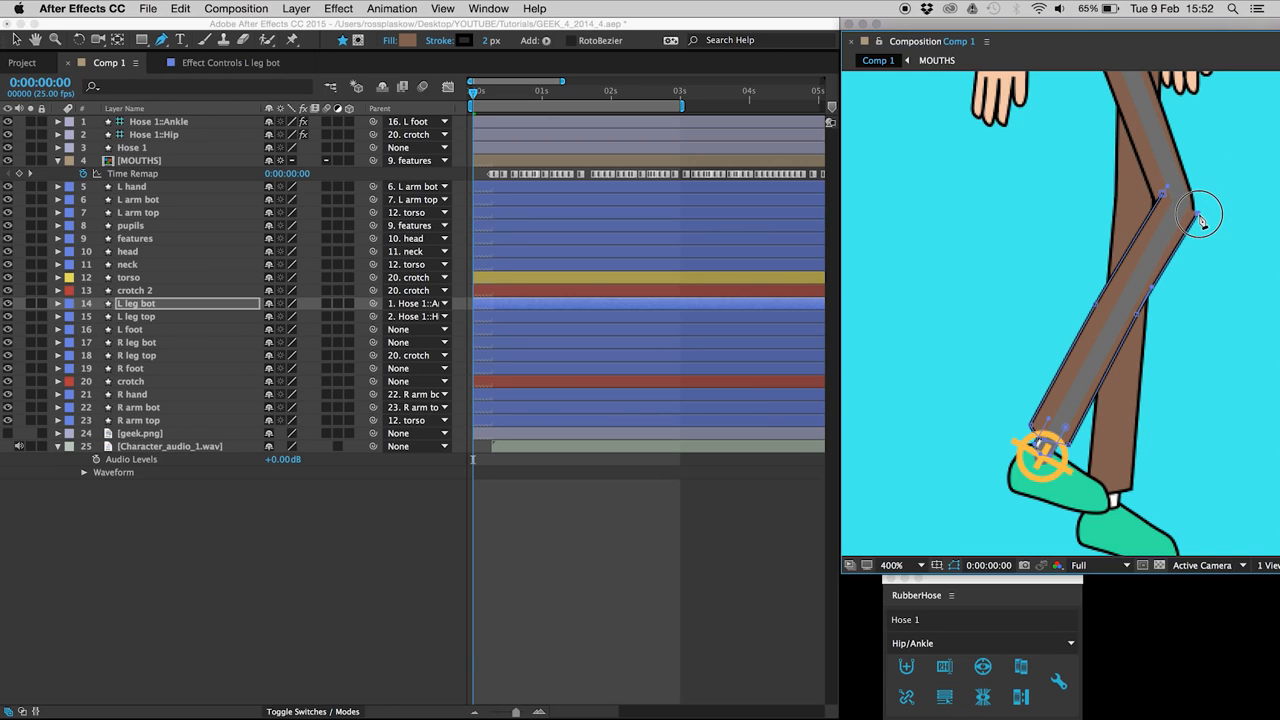
key(v)
key(Escape)
drag(1211, 208, 1190, 223)
super+click(1199, 212)
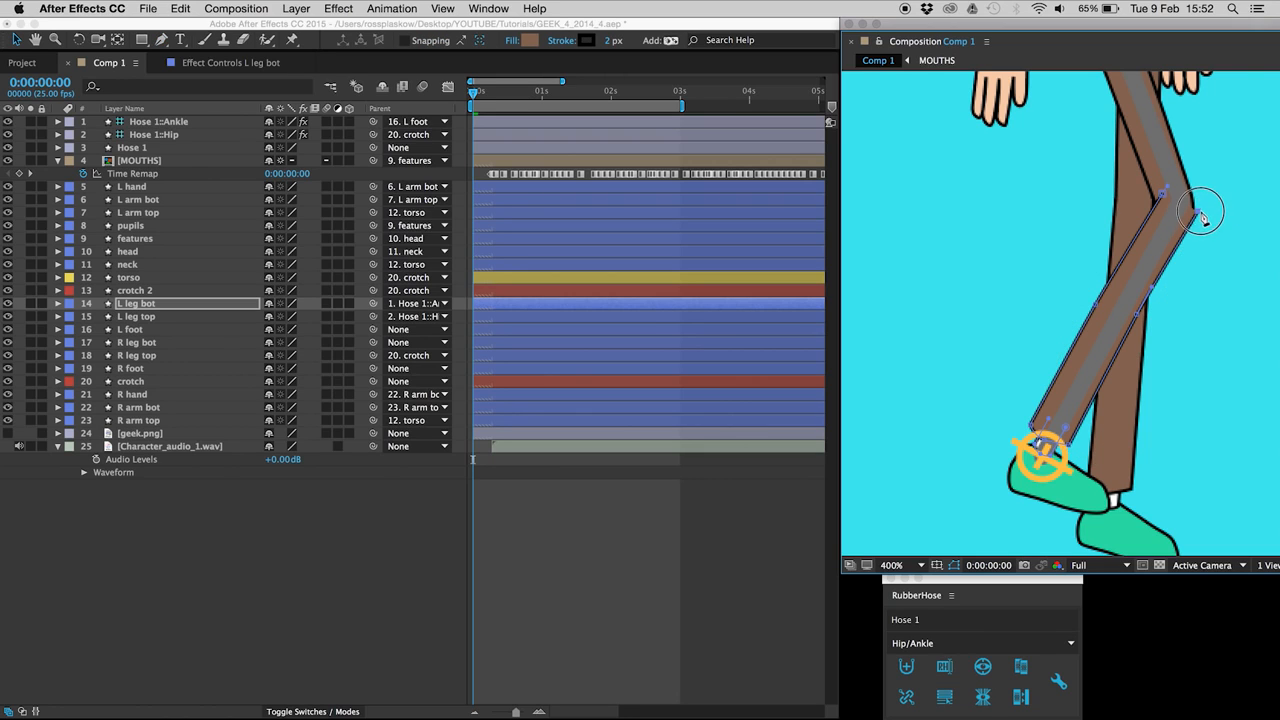
drag(1138, 315, 1141, 317)
click(1097, 306)
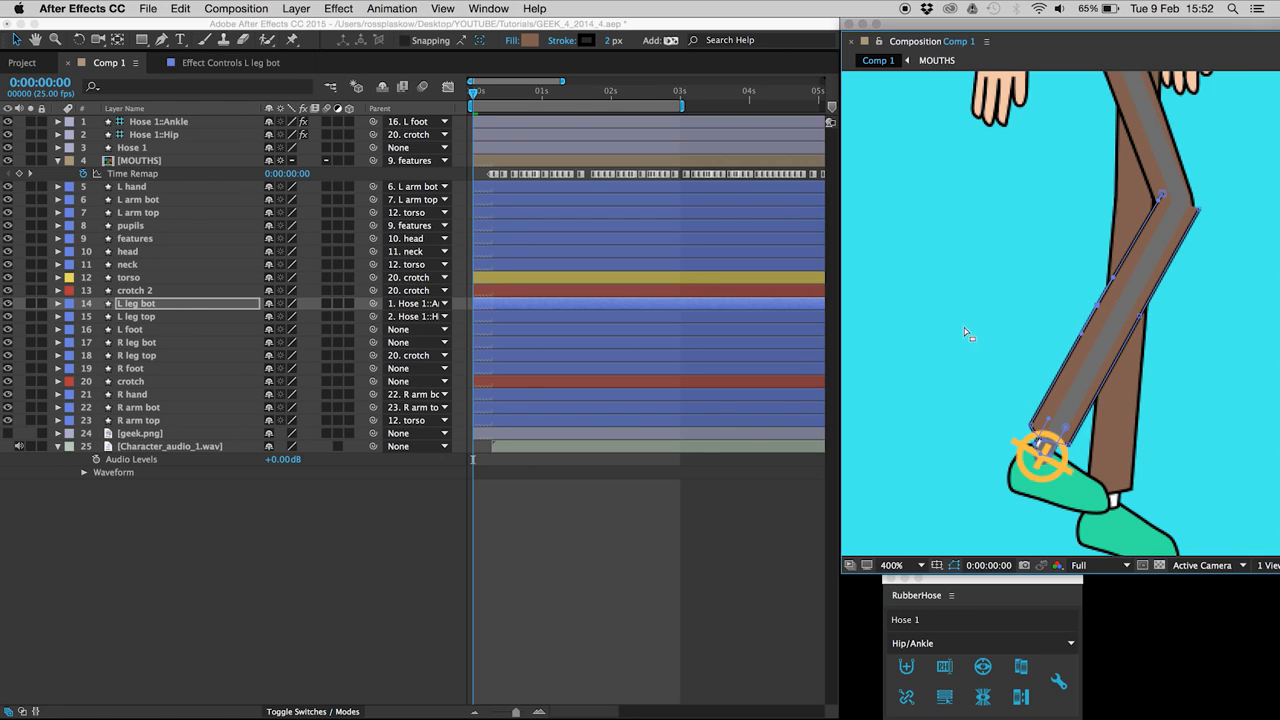
Step: Move the L leg top's knee vertices down and right, then select the L foot
click(143, 318)
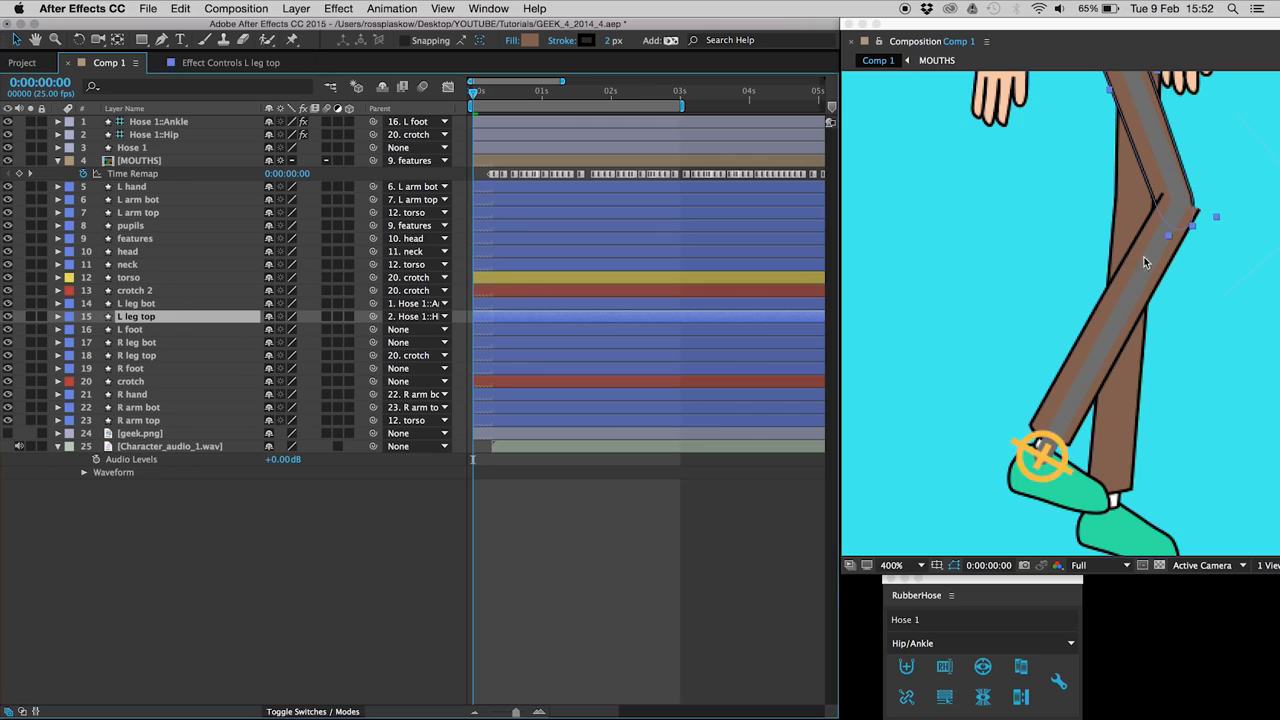
key(g)
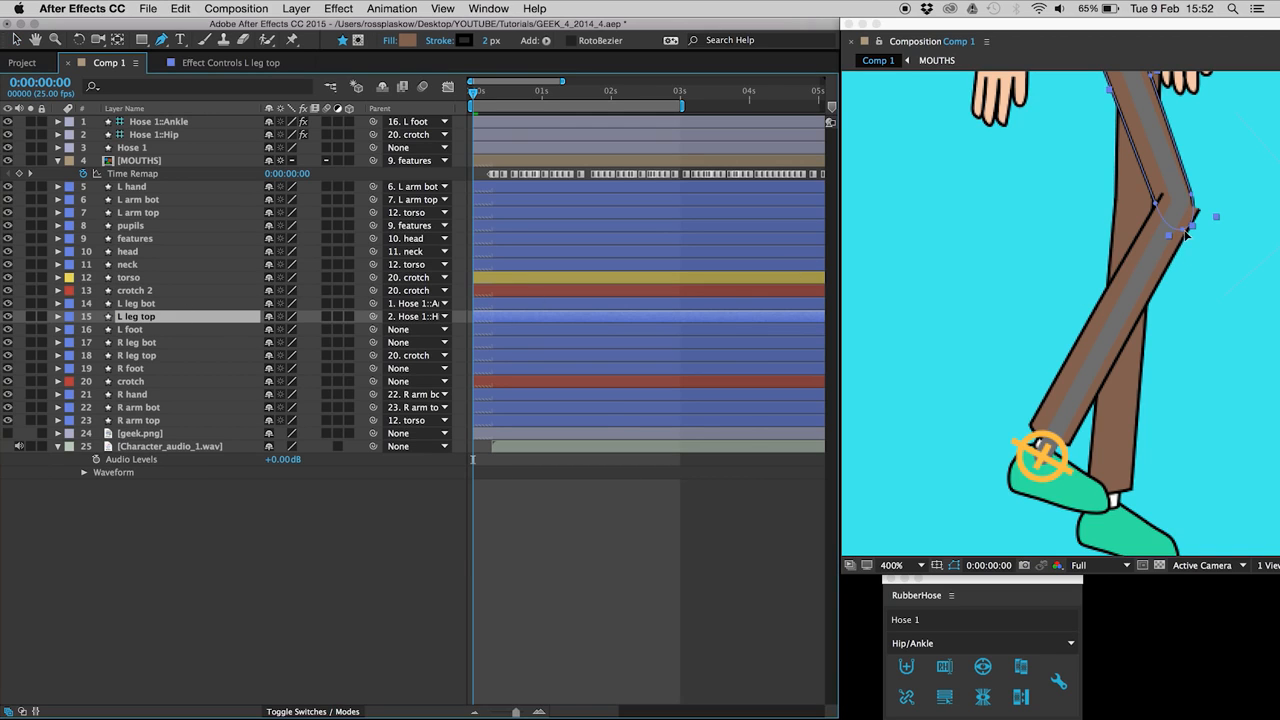
click(1185, 233)
drag(1217, 184, 1179, 229)
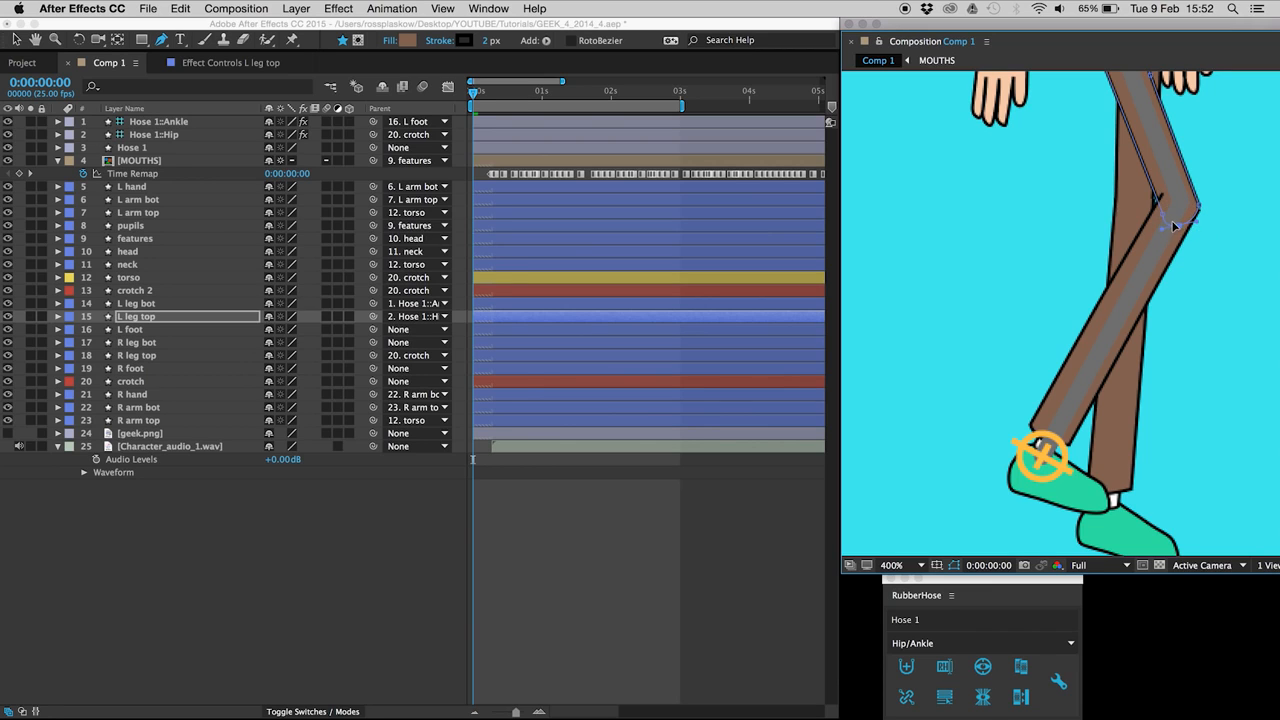
click(133, 329)
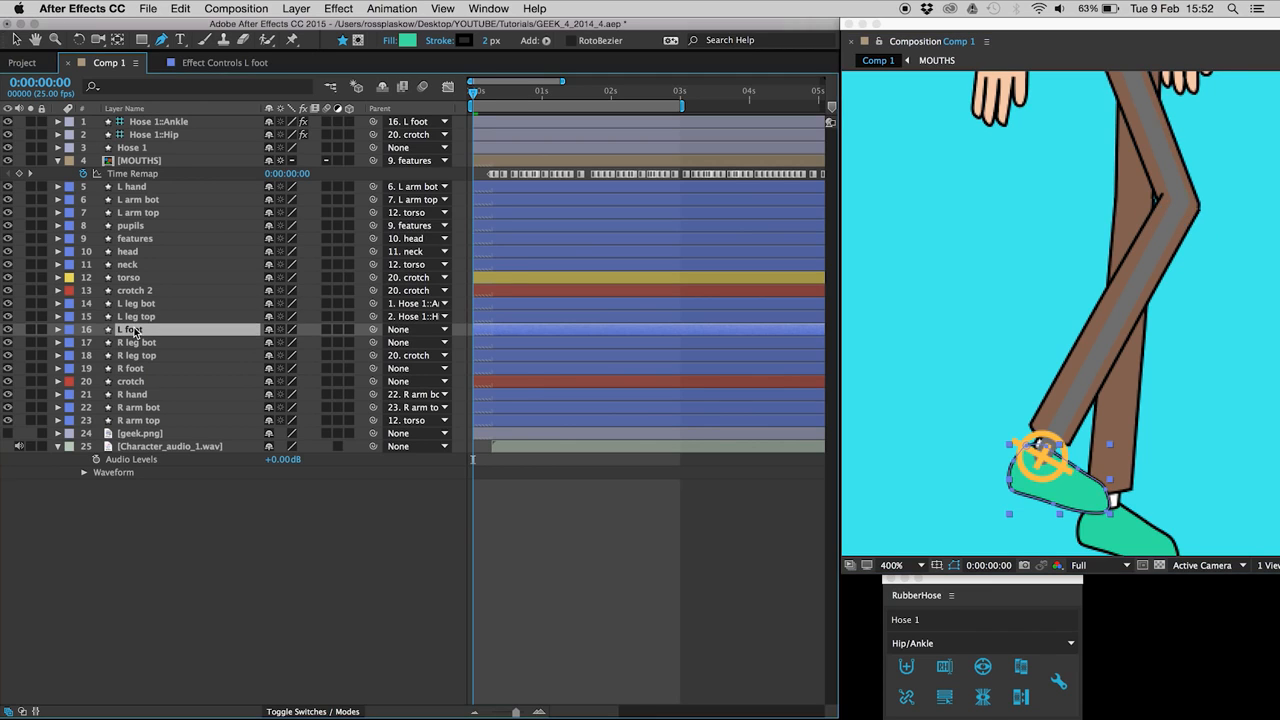
Step: Lower the L foot in several nudges to test the straightened leg against the L leg paths
key(Down)
key(Down)
key(Down)
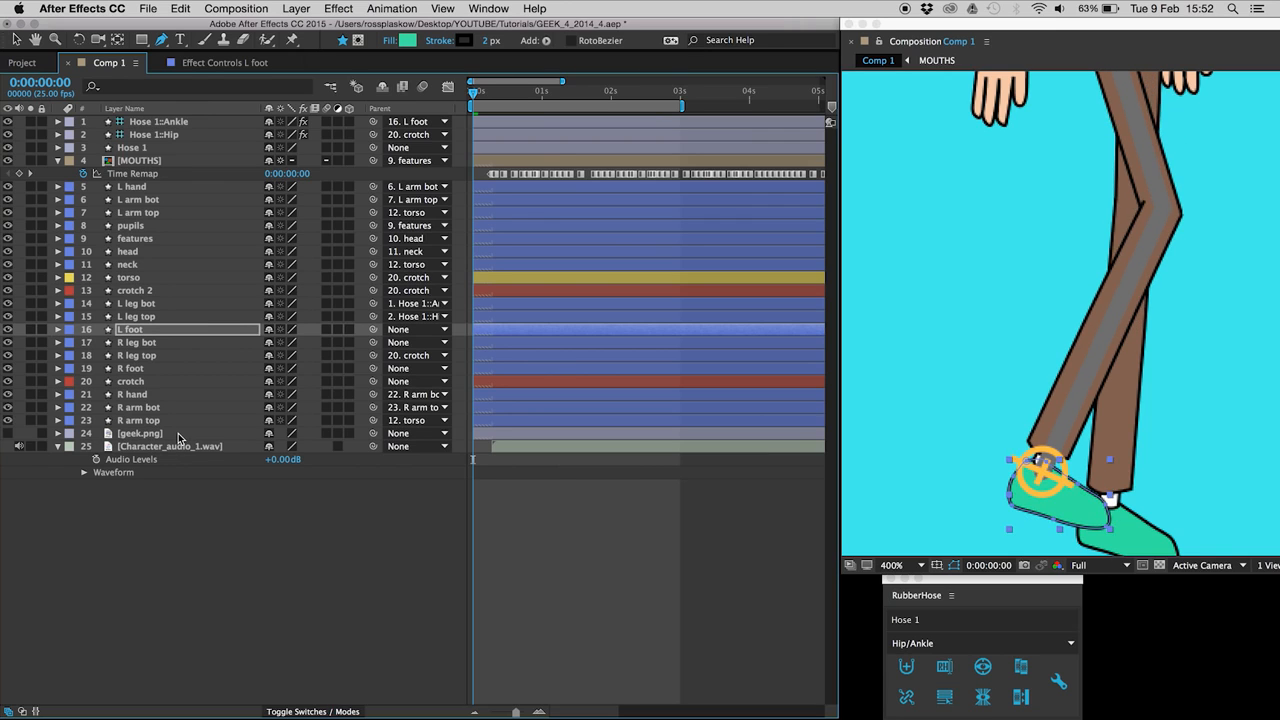
key(Down)
key(Down)
key(Down)
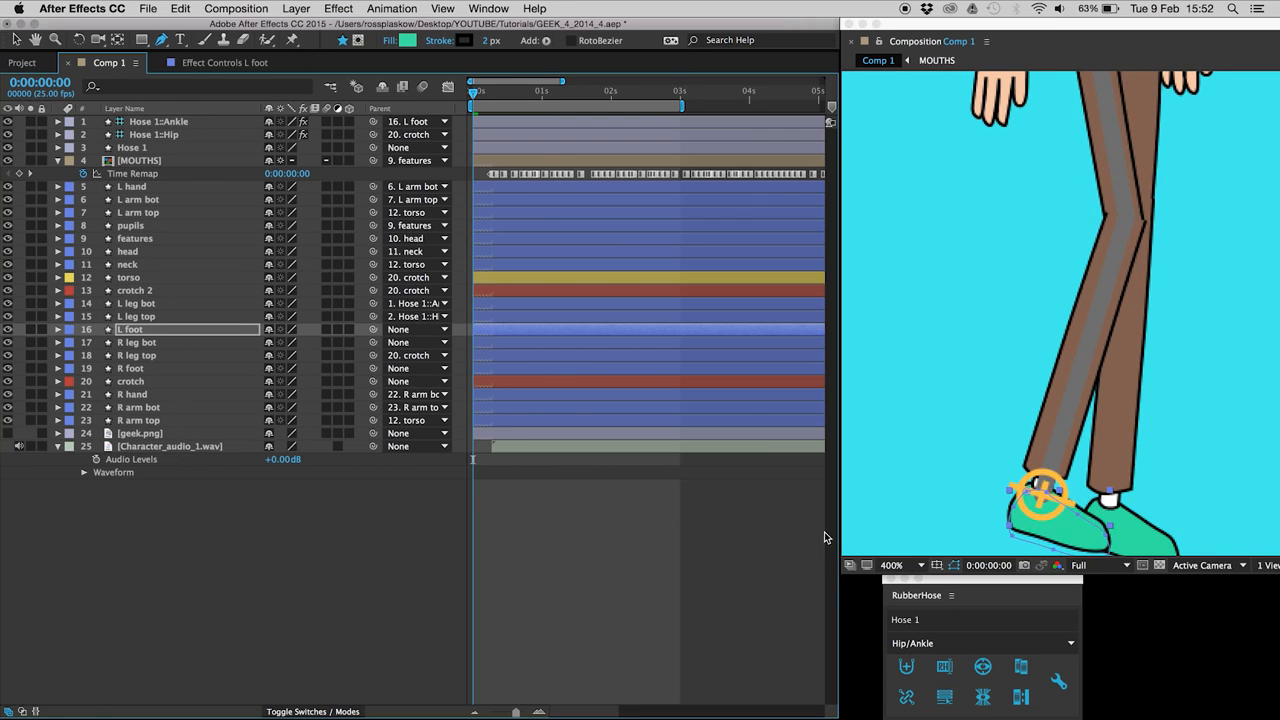
key(Down)
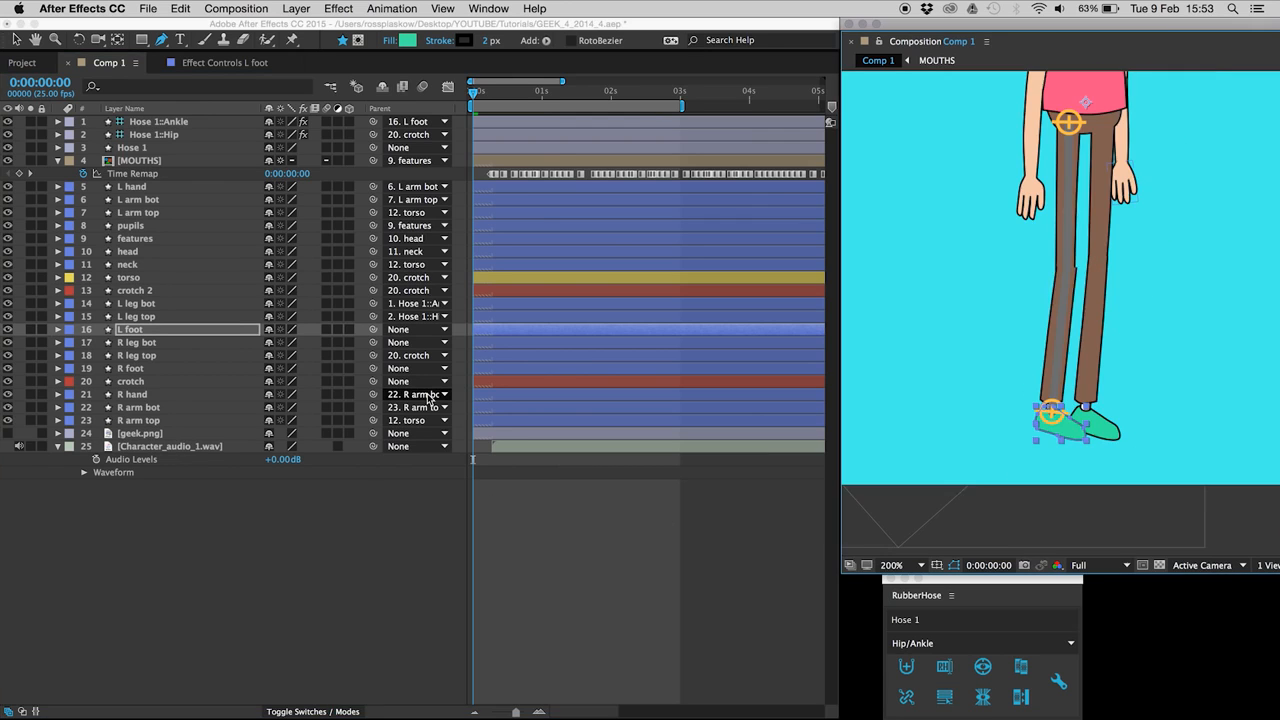
key(Down)
key(Down)
click(157, 304)
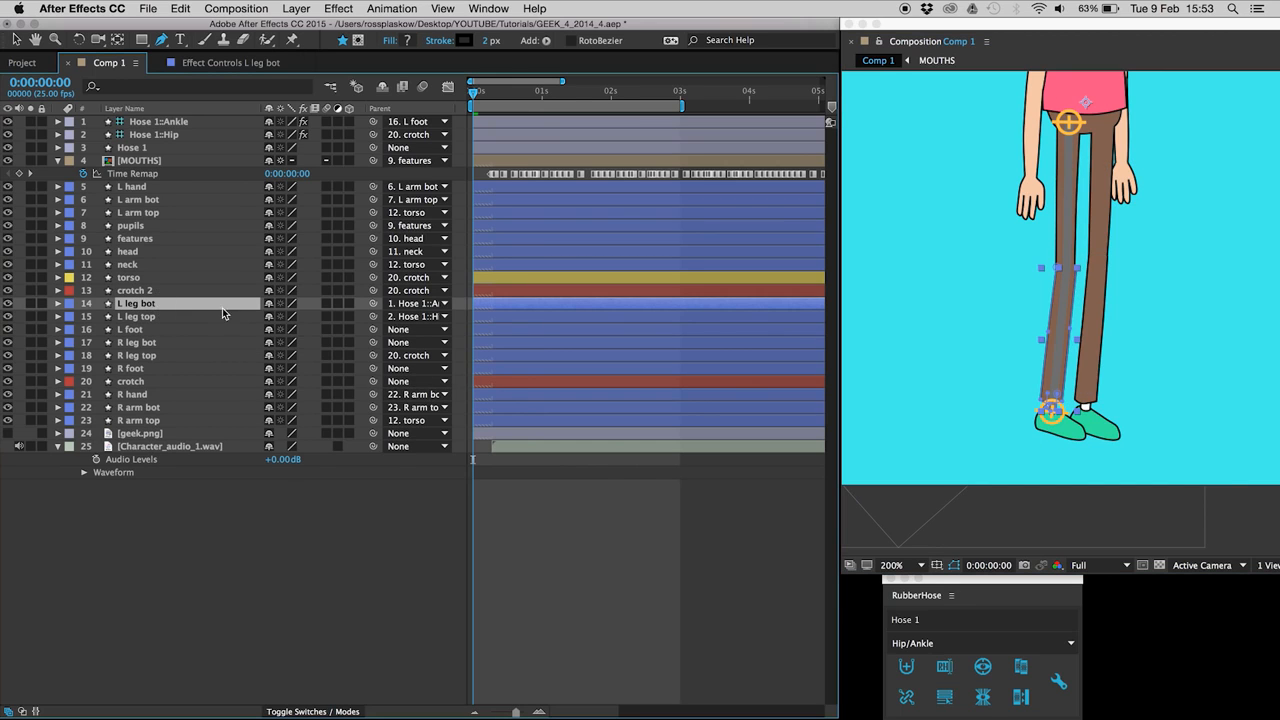
click(1078, 272)
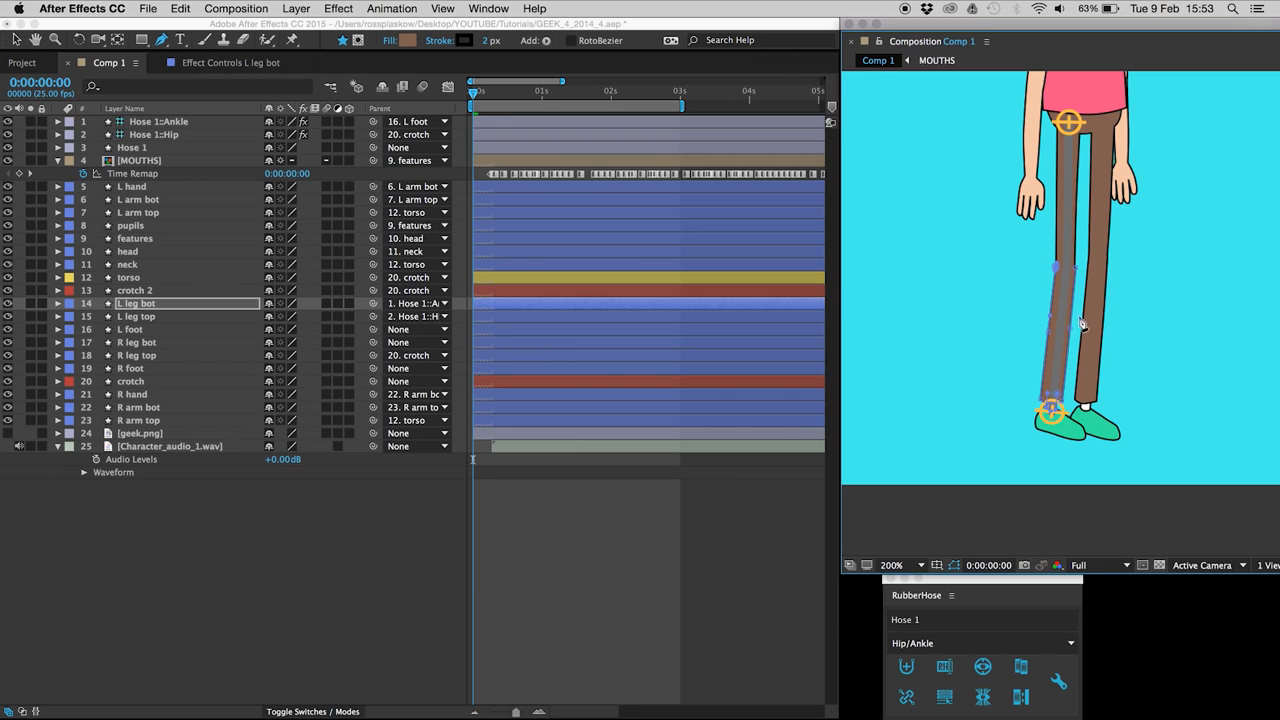
click(130, 317)
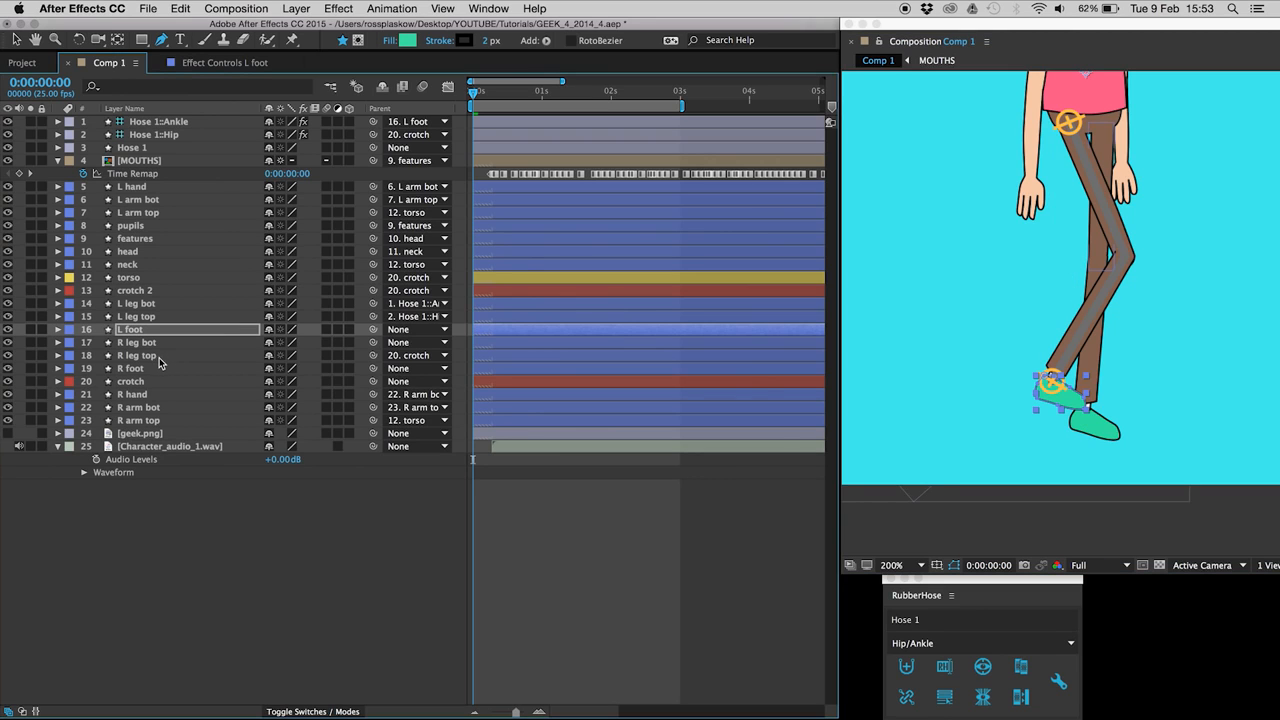
key(shift+Down)
key(shift+Down)
key(shift+Down)
key(shift+Down)
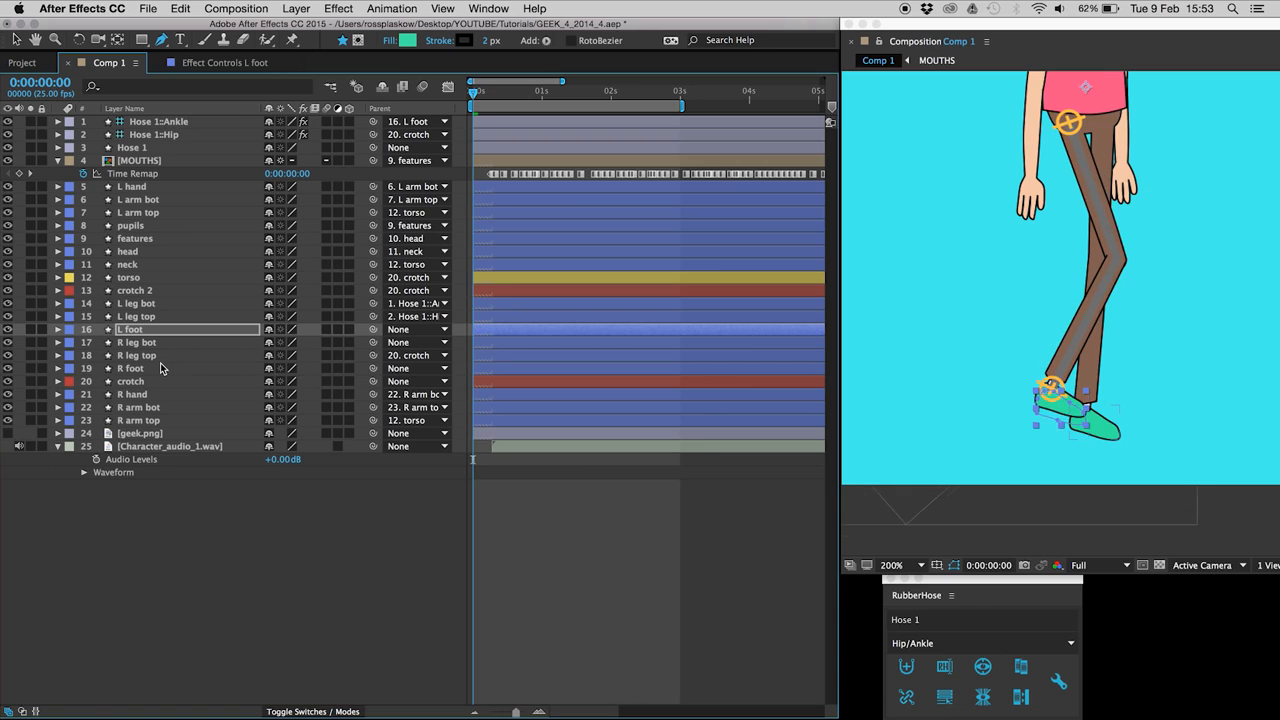
key(shift+Down)
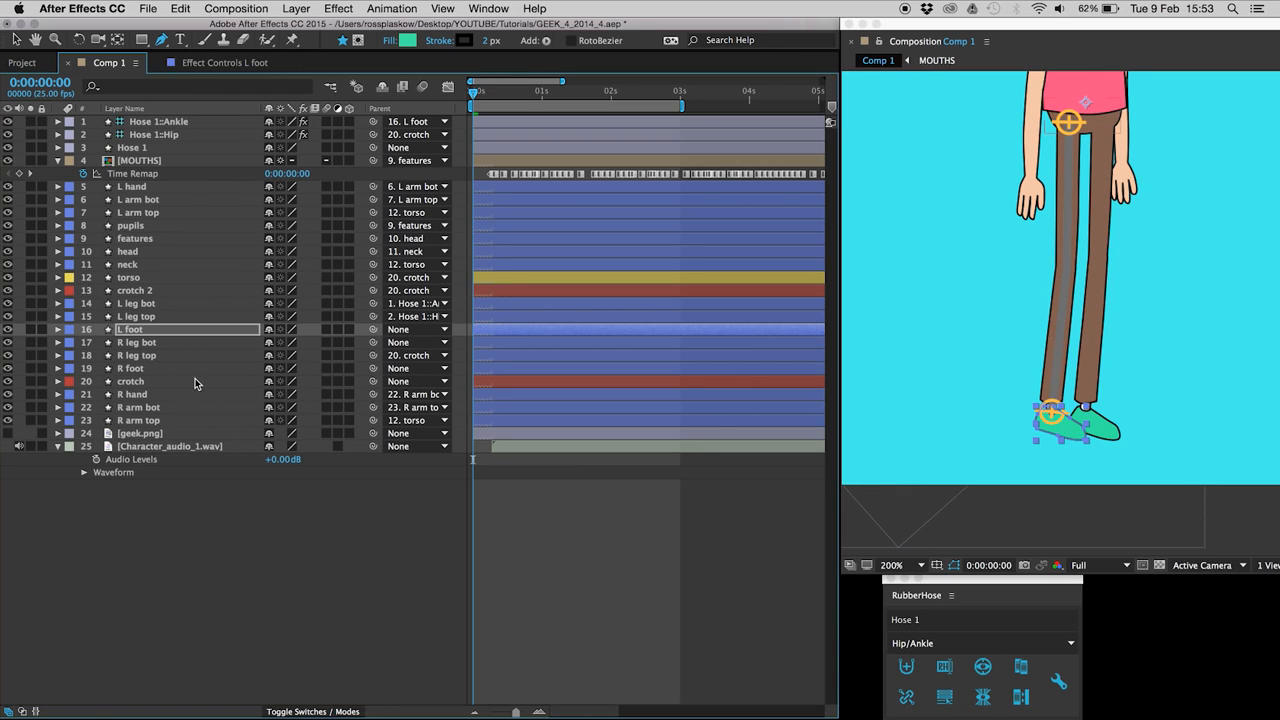
Step: Select the L leg top's lower edge, then raise the L foot to bend the knee
click(140, 316)
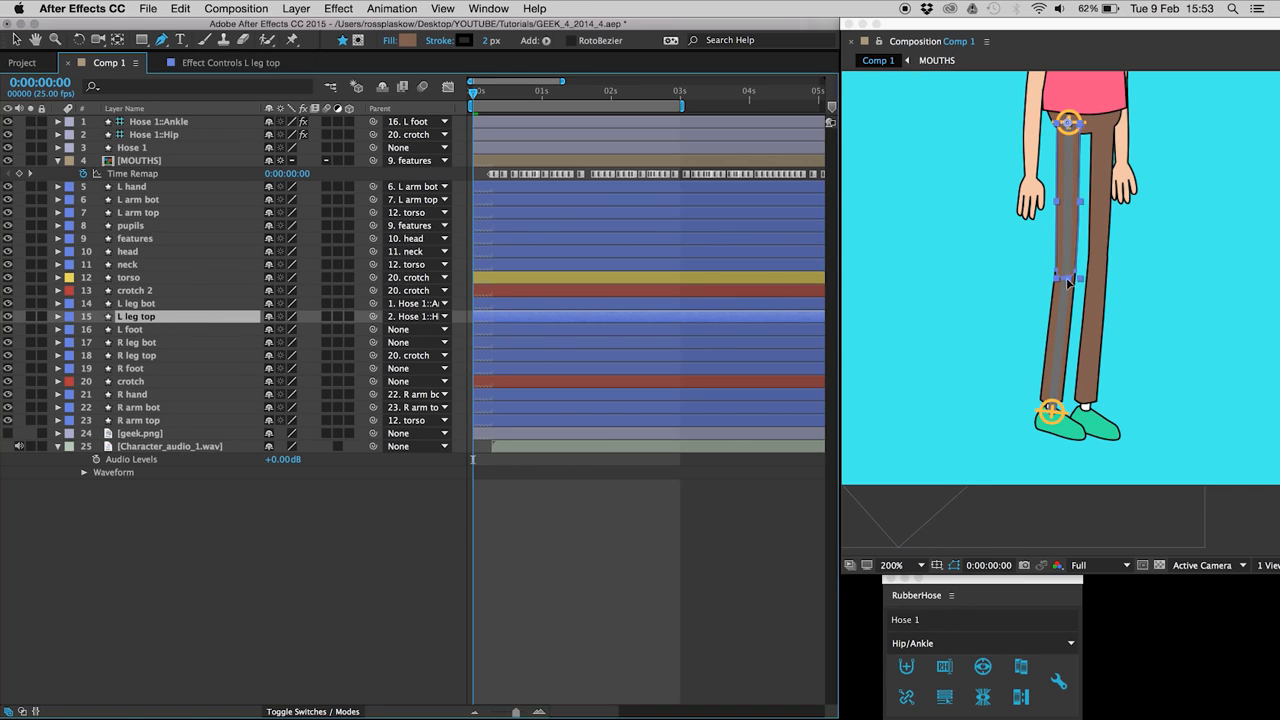
click(1067, 280)
click(160, 330)
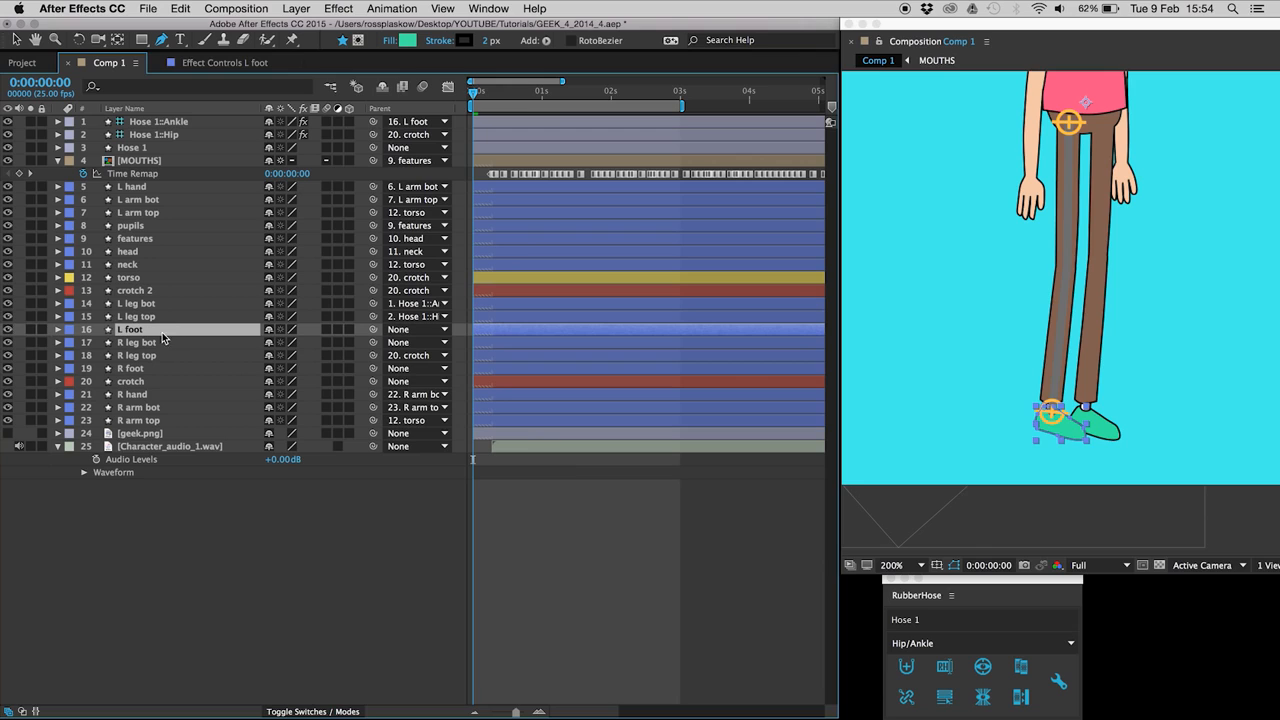
key(shift+Up)
key(shift+Up)
key(shift+Up)
key(shift+Up)
key(shift+Up)
key(shift+Up)
key(Up)
key(Up)
key(Up)
key(Up)
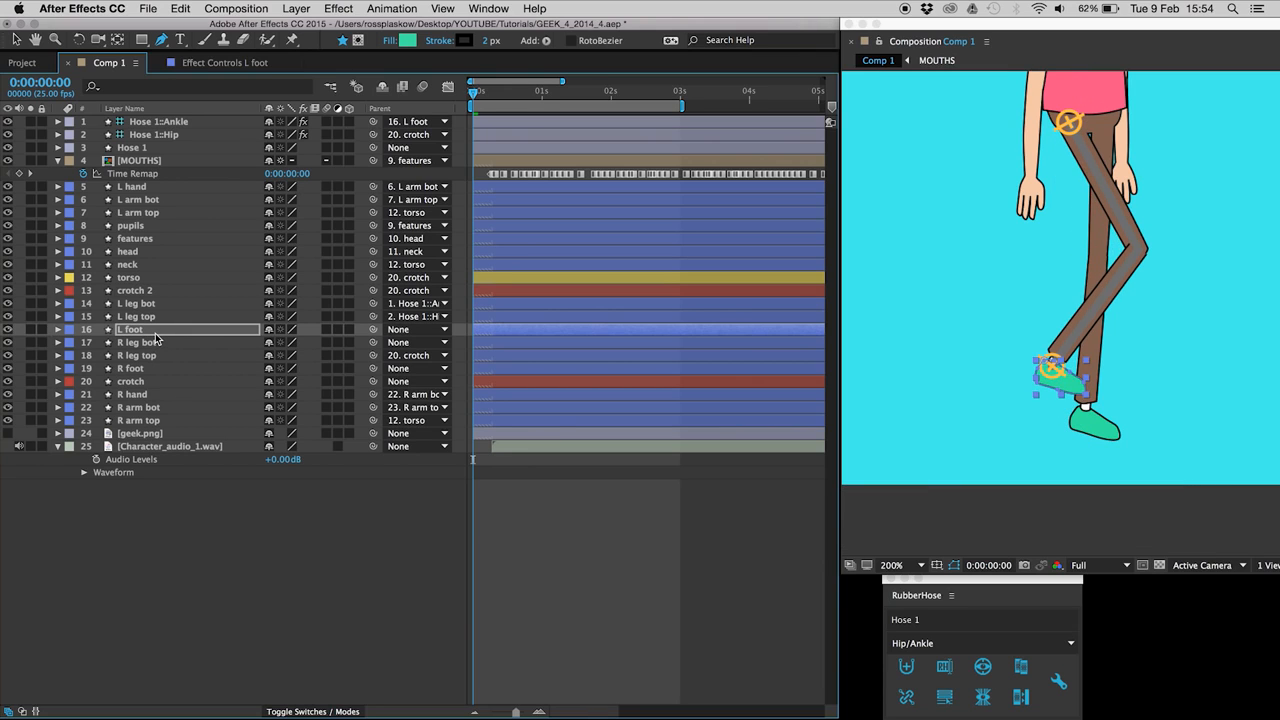
Step: Adjust the L leg top knee vertex and the L leg bot path to fit the bend
click(140, 317)
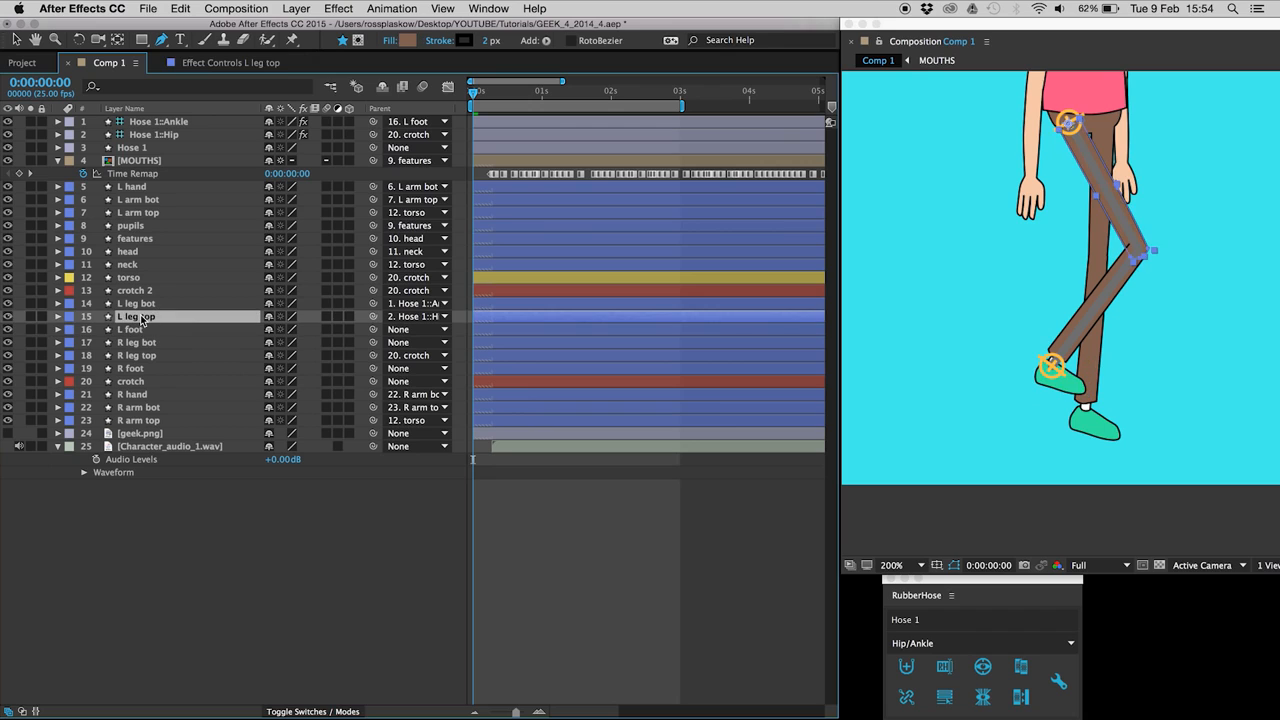
click(1141, 262)
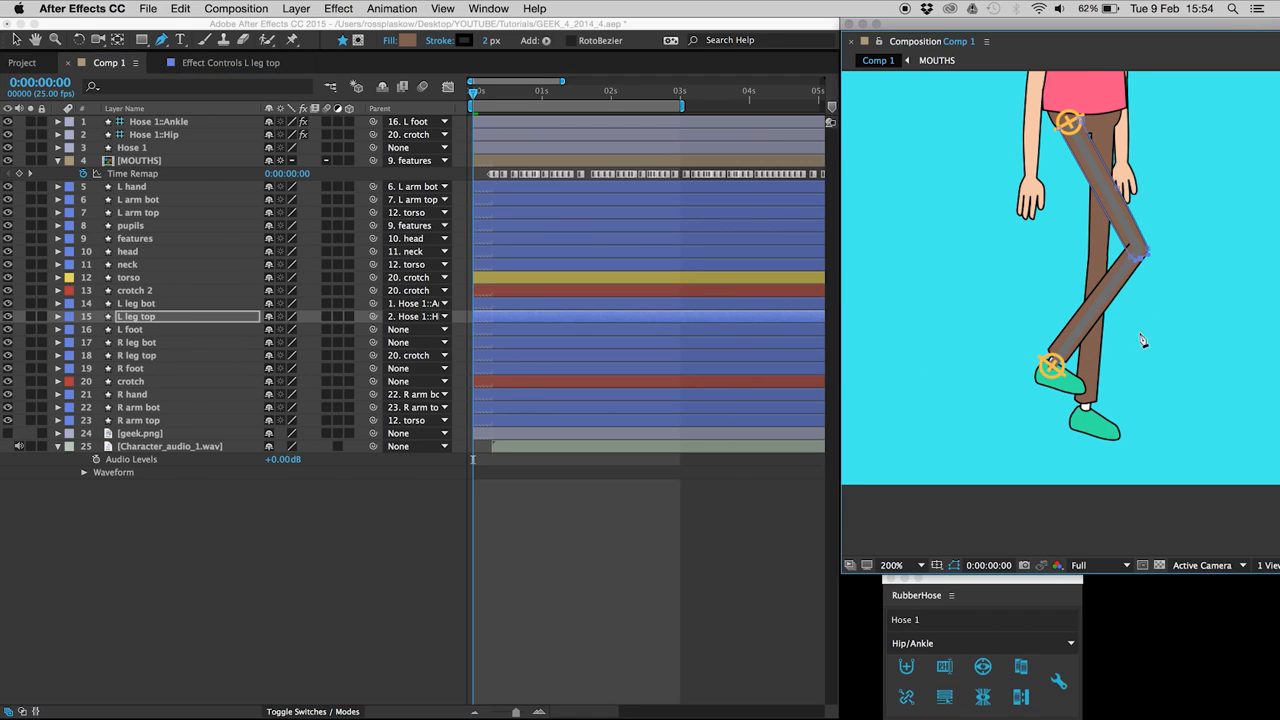
click(516, 640)
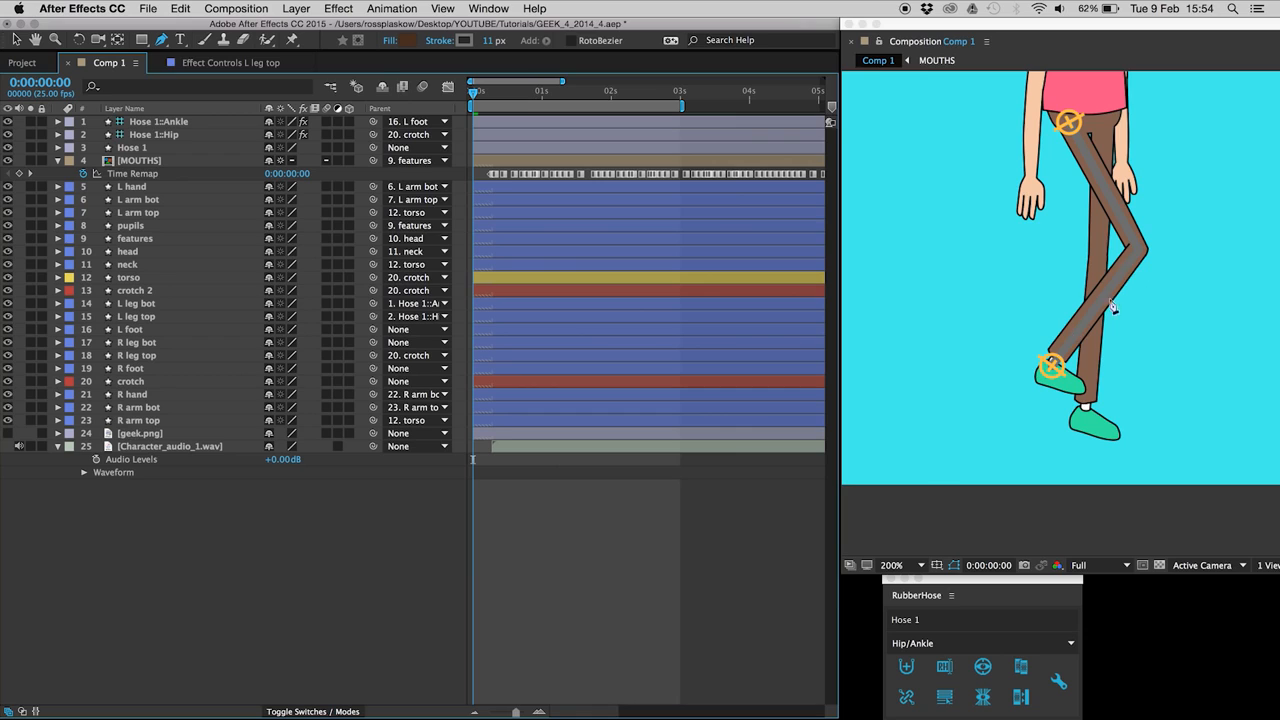
click(1116, 268)
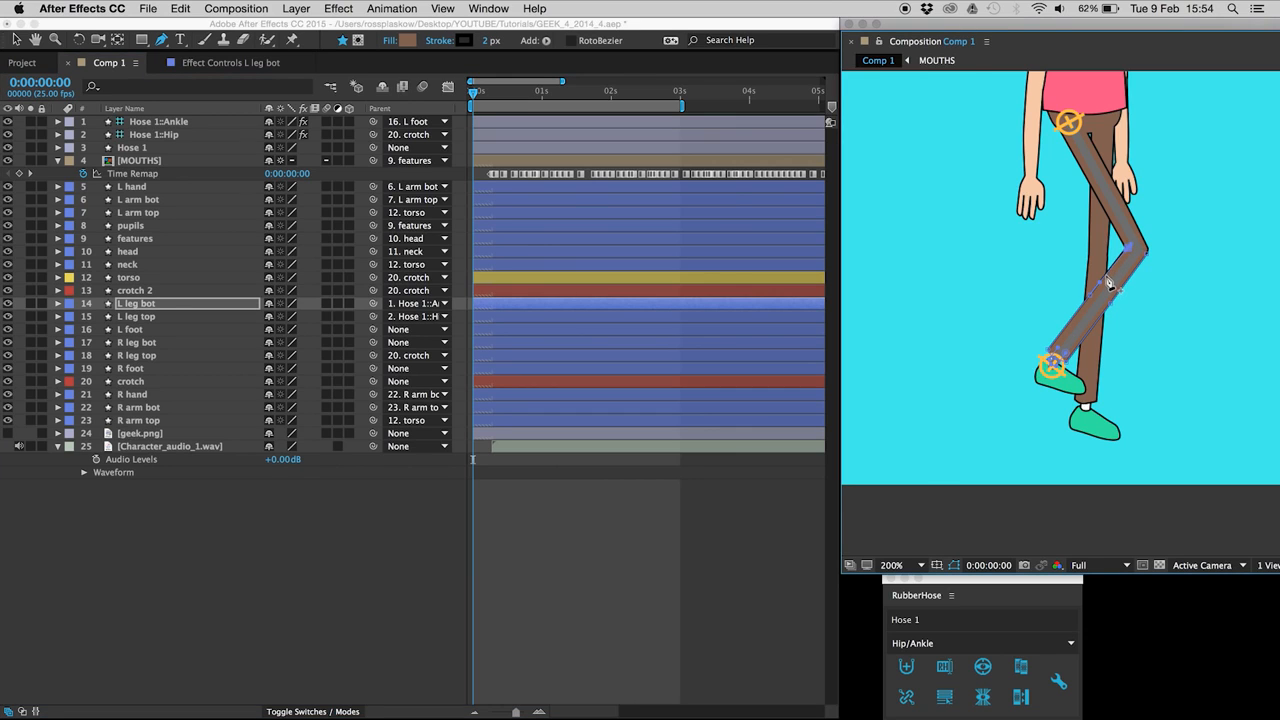
click(272, 613)
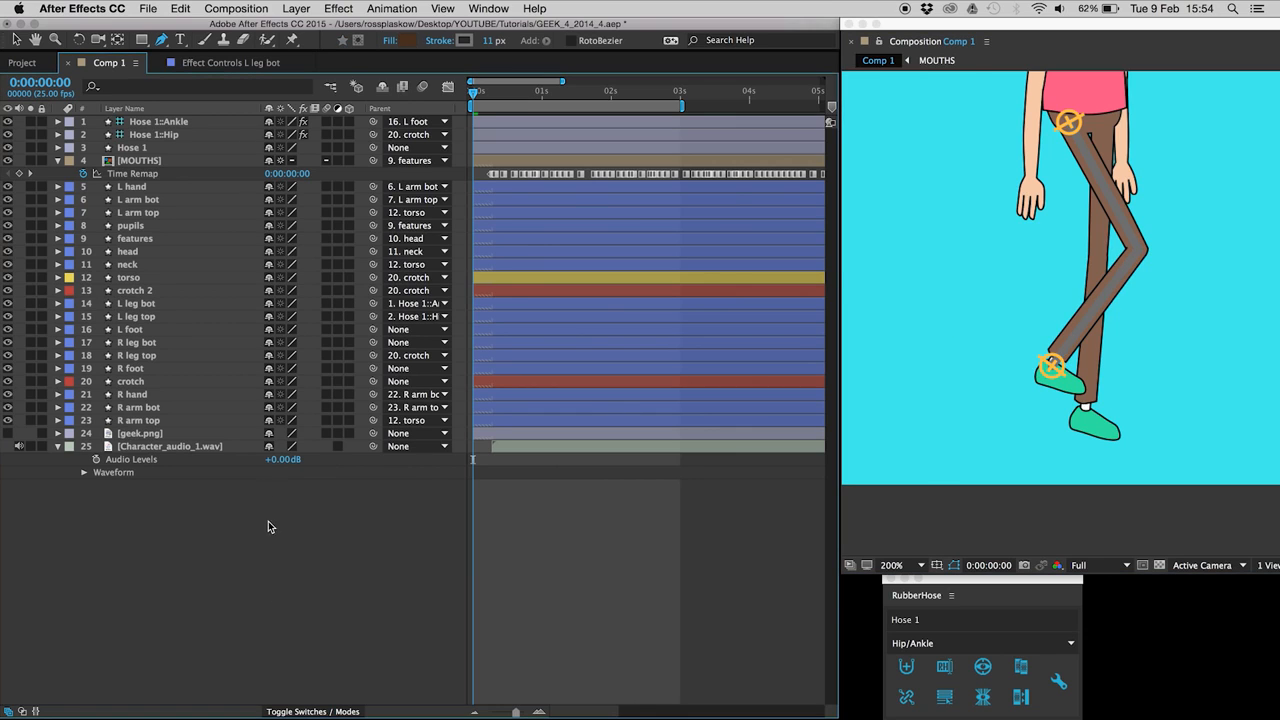
Step: Return the L foot to rest, fit the character in view, and select the crotch layer
click(130, 329)
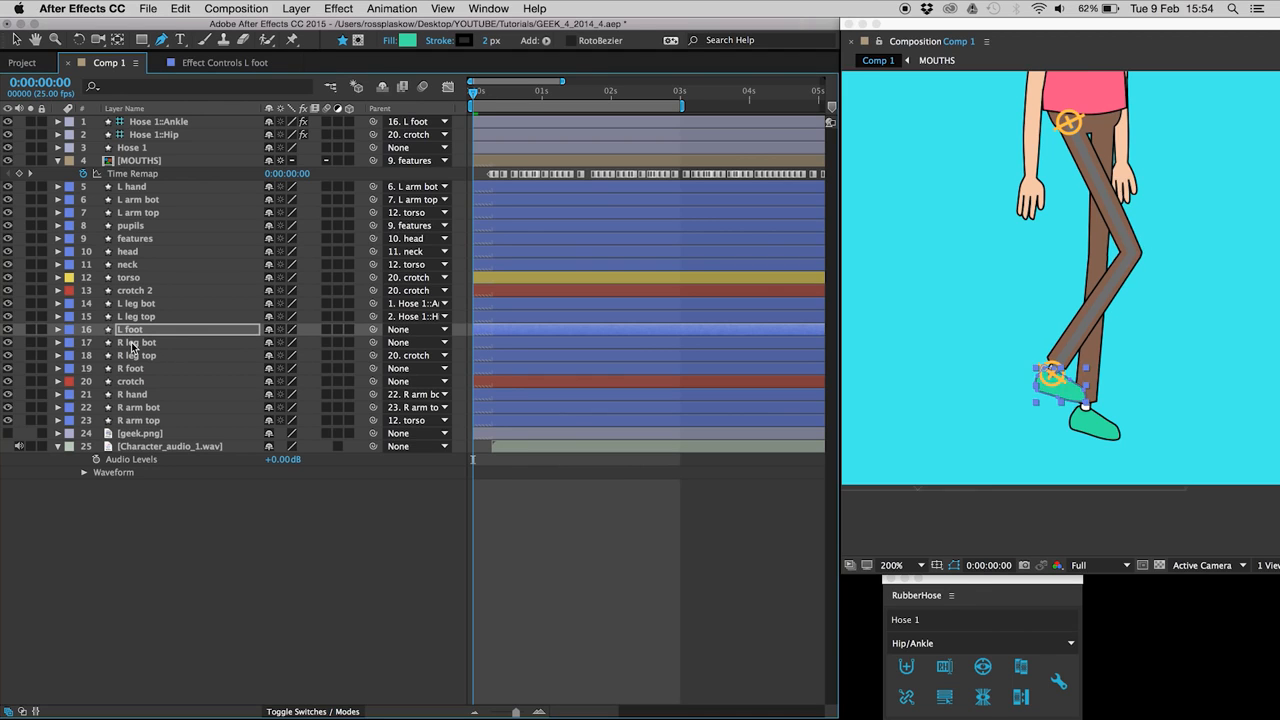
key(shift+Down)
key(shift+Down)
key(shift+Down)
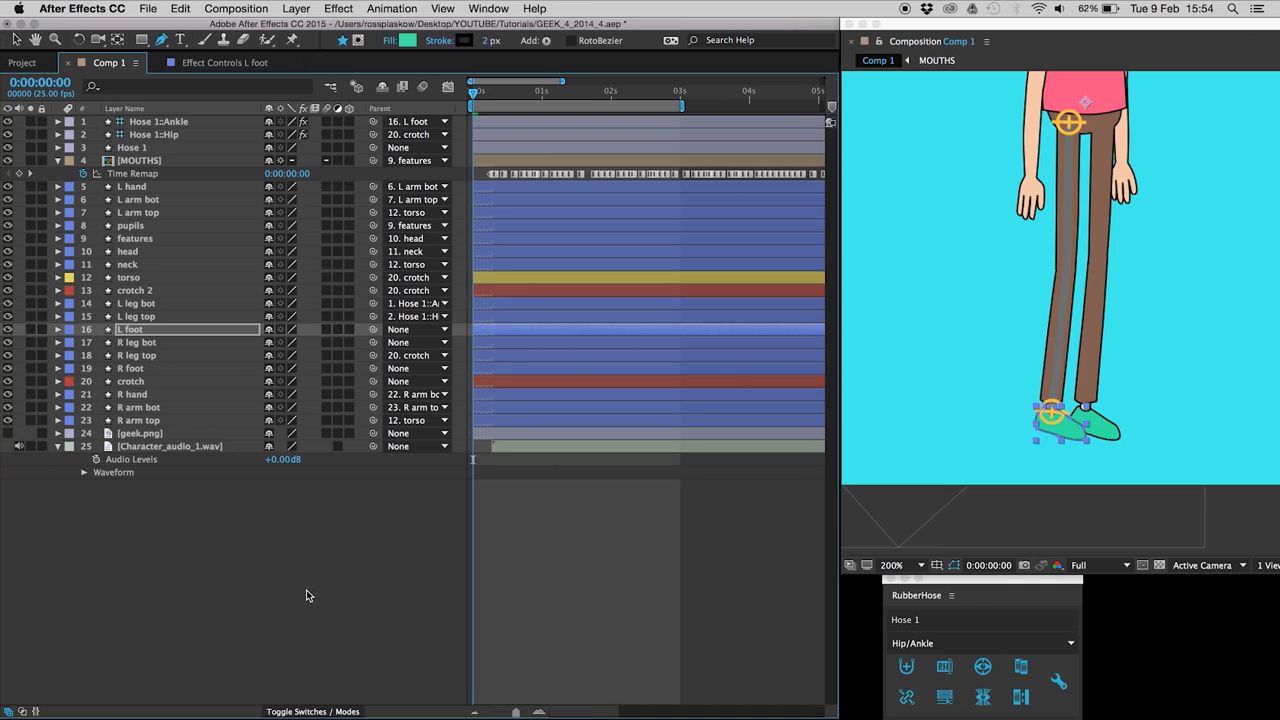
click(326, 638)
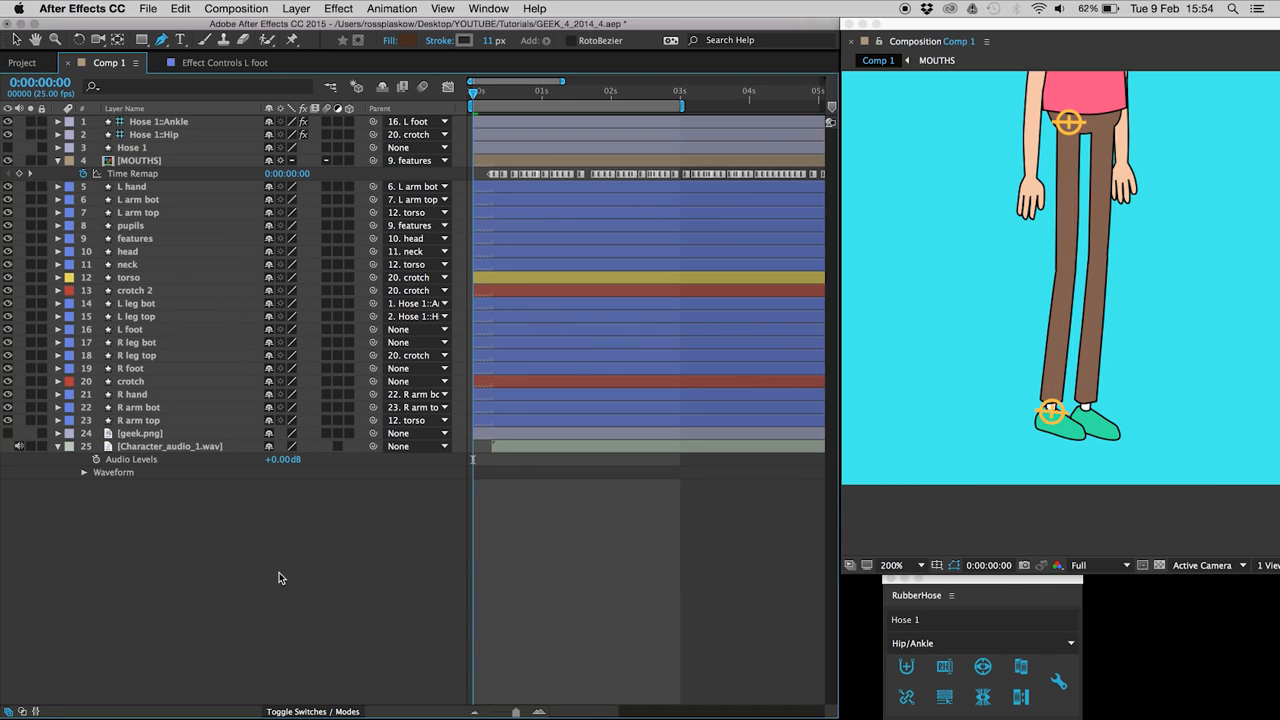
key(shift+slash)
click(163, 387)
key(Return)
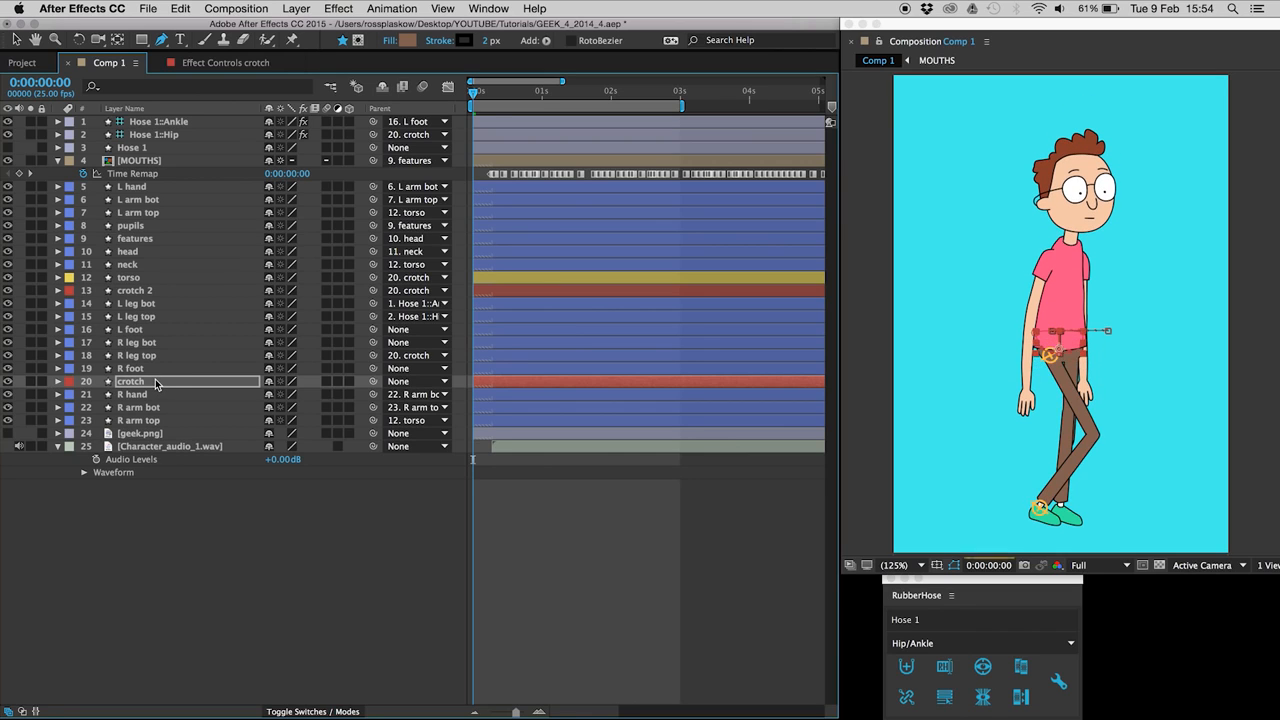
Step: With Hose 1 selected, create Hose 2 via New RubberHose and move its layers to the stack top
click(285, 577)
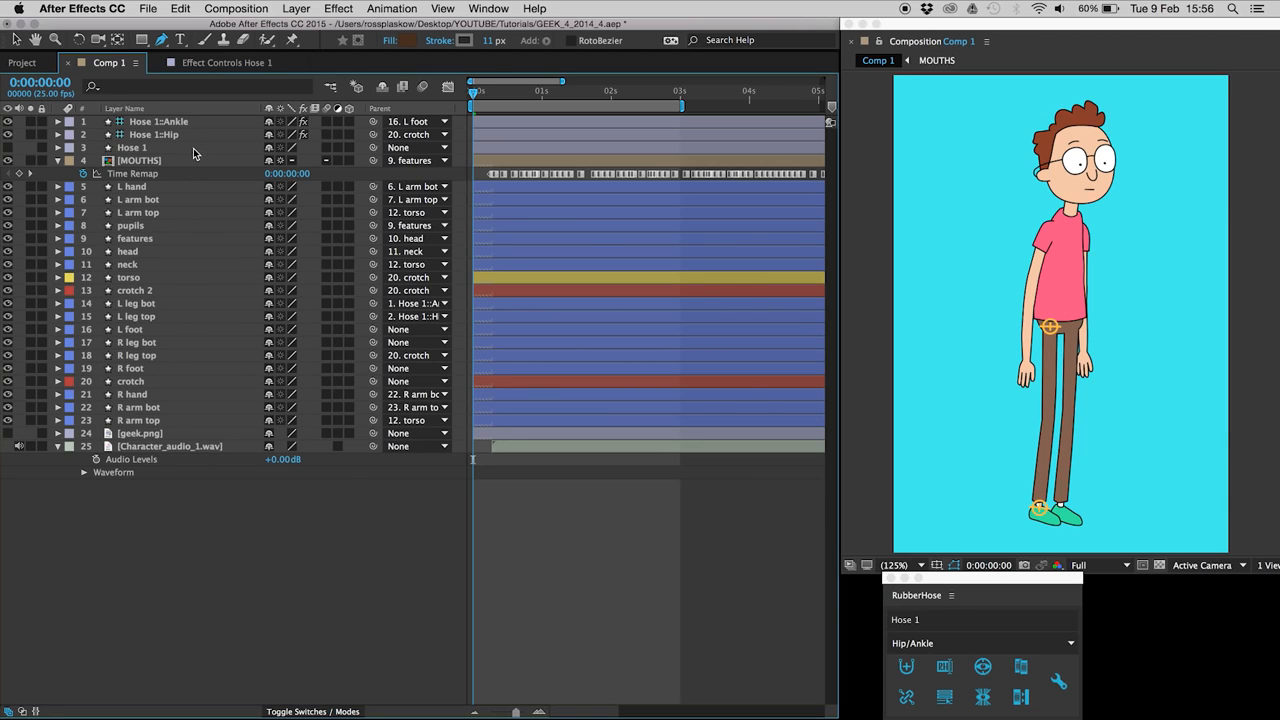
click(196, 149)
shift+click(202, 123)
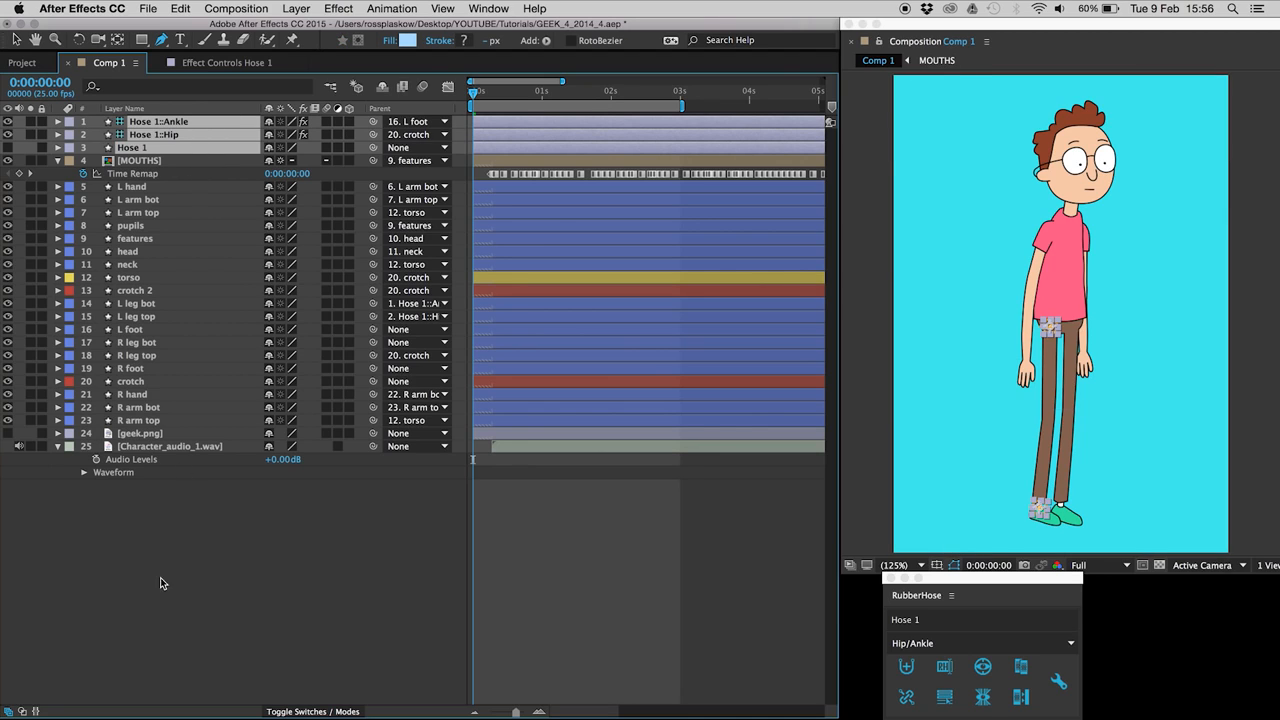
click(157, 593)
click(201, 147)
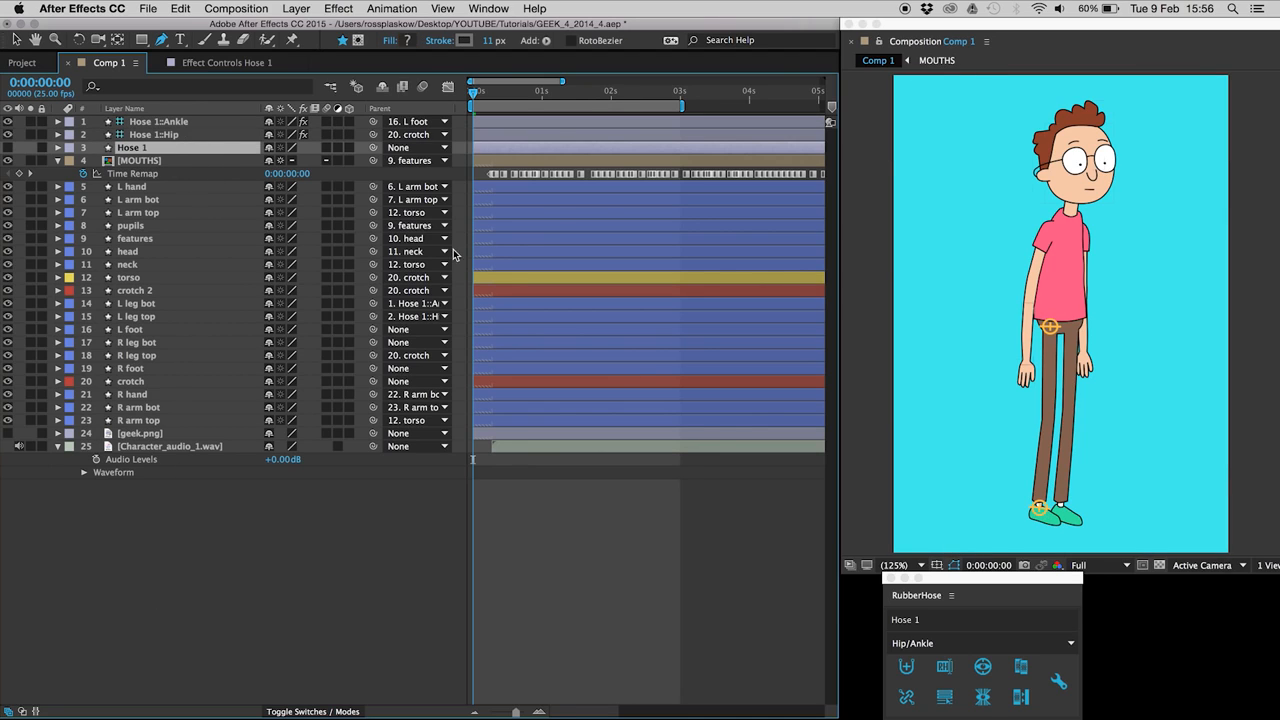
click(907, 668)
click(163, 122)
drag(166, 148, 166, 128)
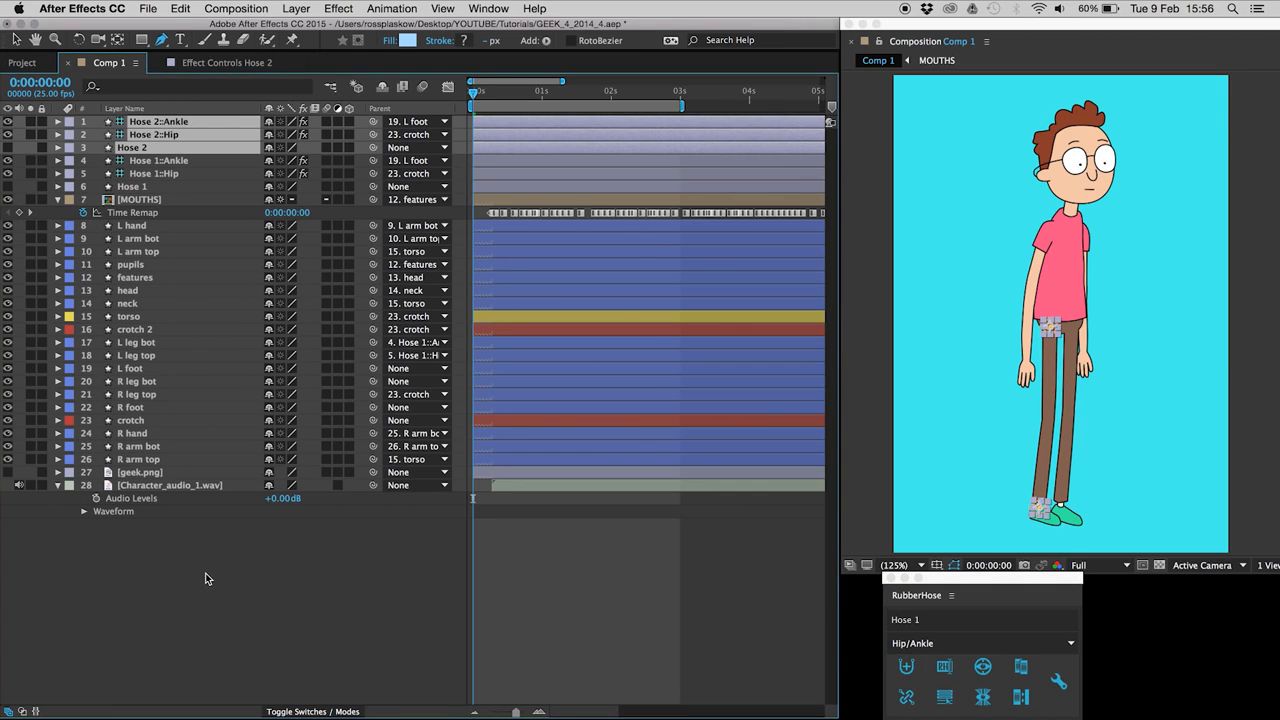
Step: Nudge the Hose 2 Ankle and Hip controllers onto the right leg and parent Hose 2::Ankle to R foot
click(211, 581)
click(184, 123)
shift+click(178, 135)
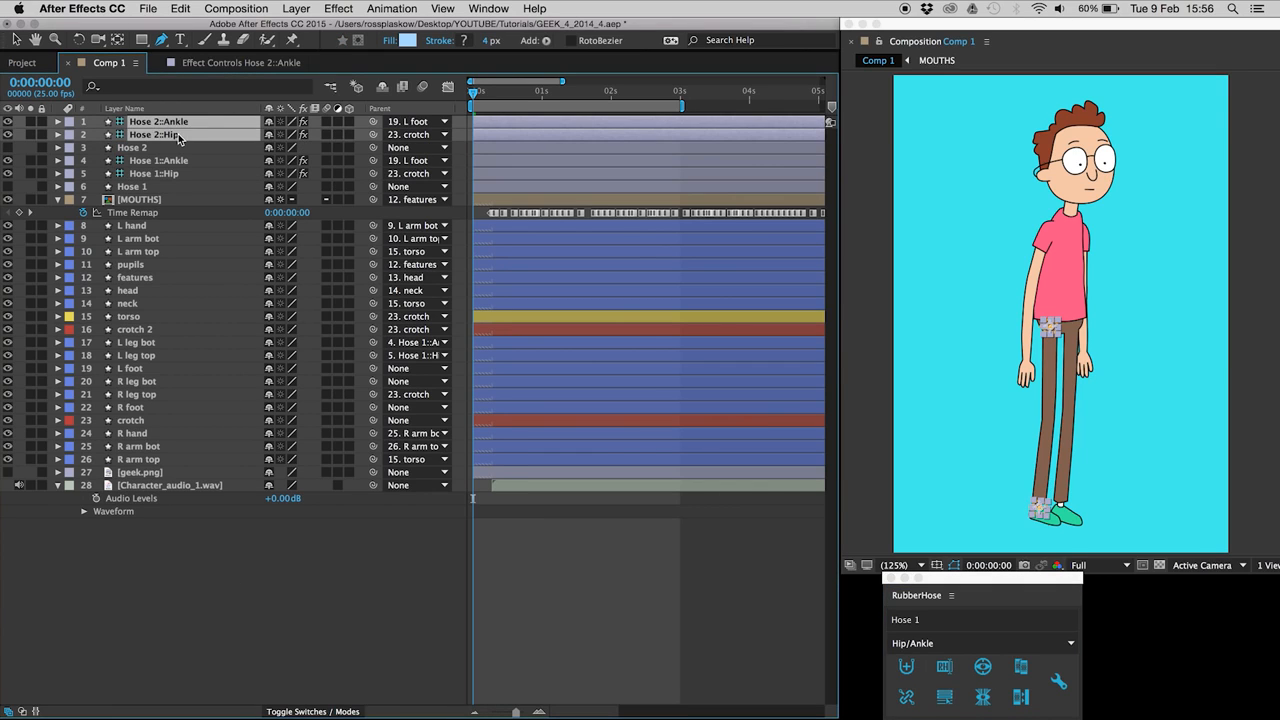
key(shift+Right)
key(shift+Right)
key(shift+Right)
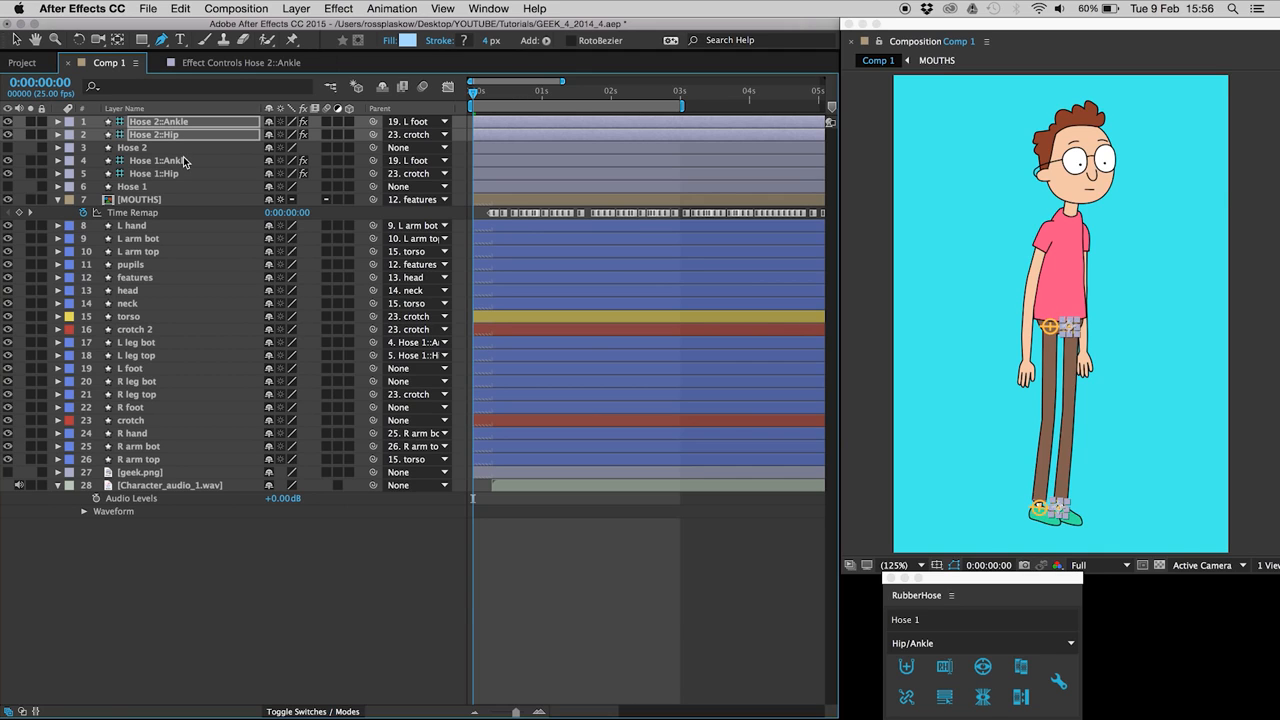
key(shift+Left)
drag(372, 121, 183, 407)
Step: Parent R leg bot to Hose 2::Ankle and R leg top to Hose 2::Hip
click(199, 134)
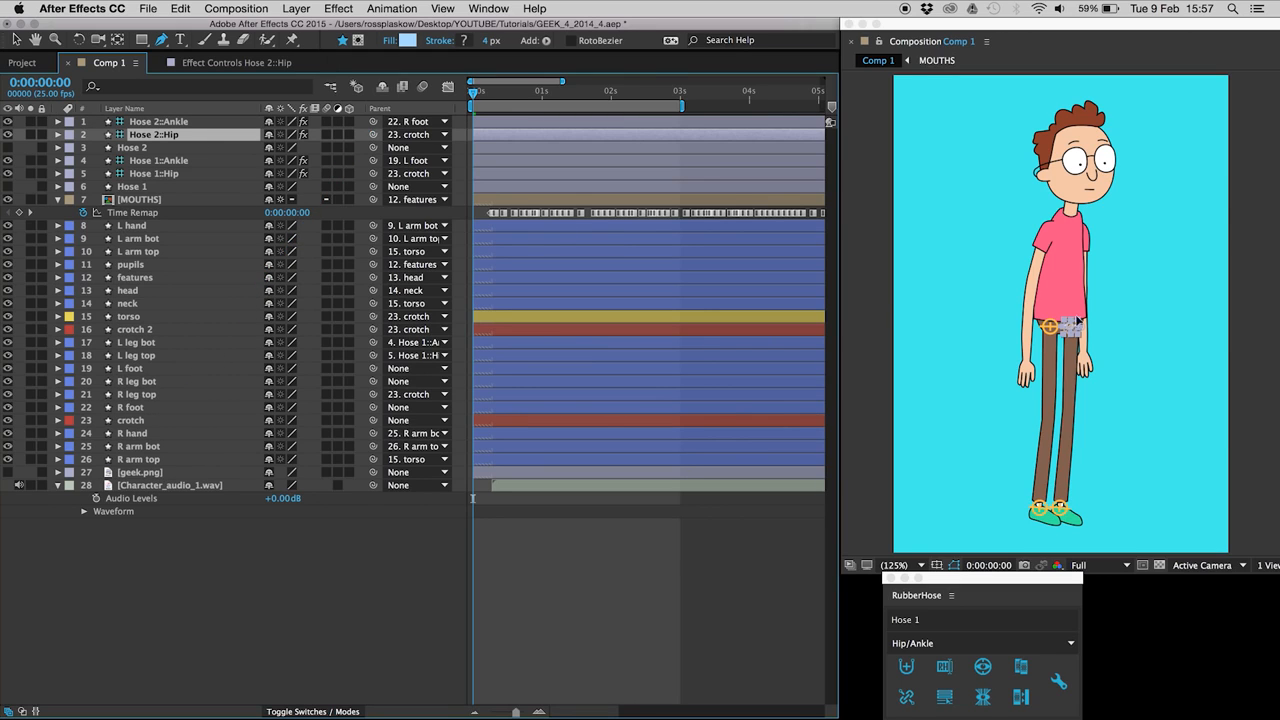
click(180, 381)
drag(373, 381, 196, 124)
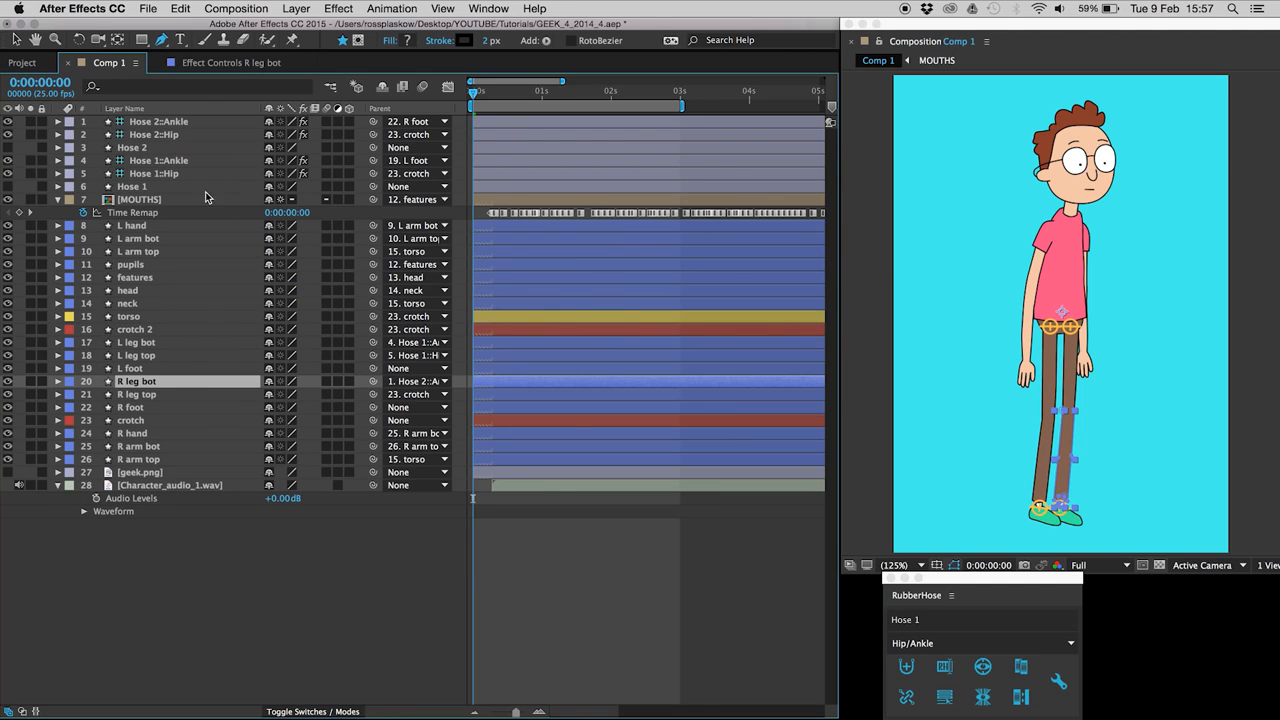
click(180, 394)
drag(373, 394, 192, 135)
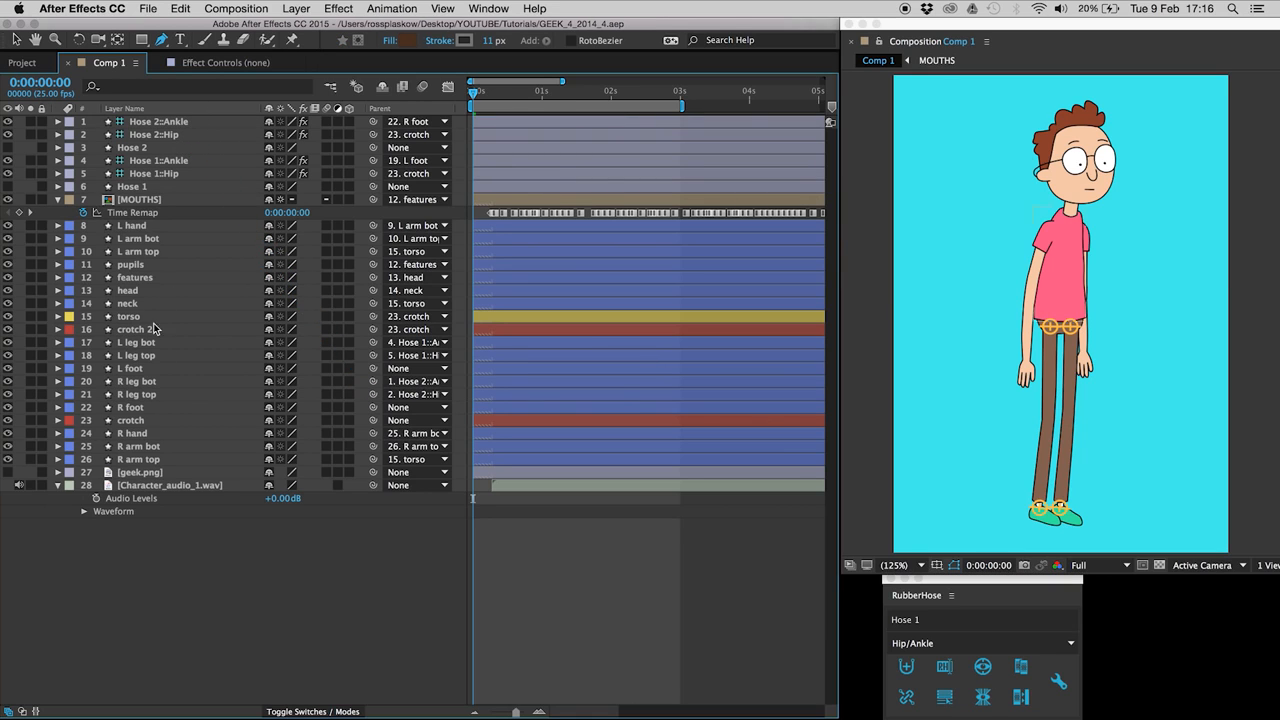
Step: Lower the crotch to test the right leg bend, undo it, and select L leg bot and top
click(163, 421)
key(shift+Down)
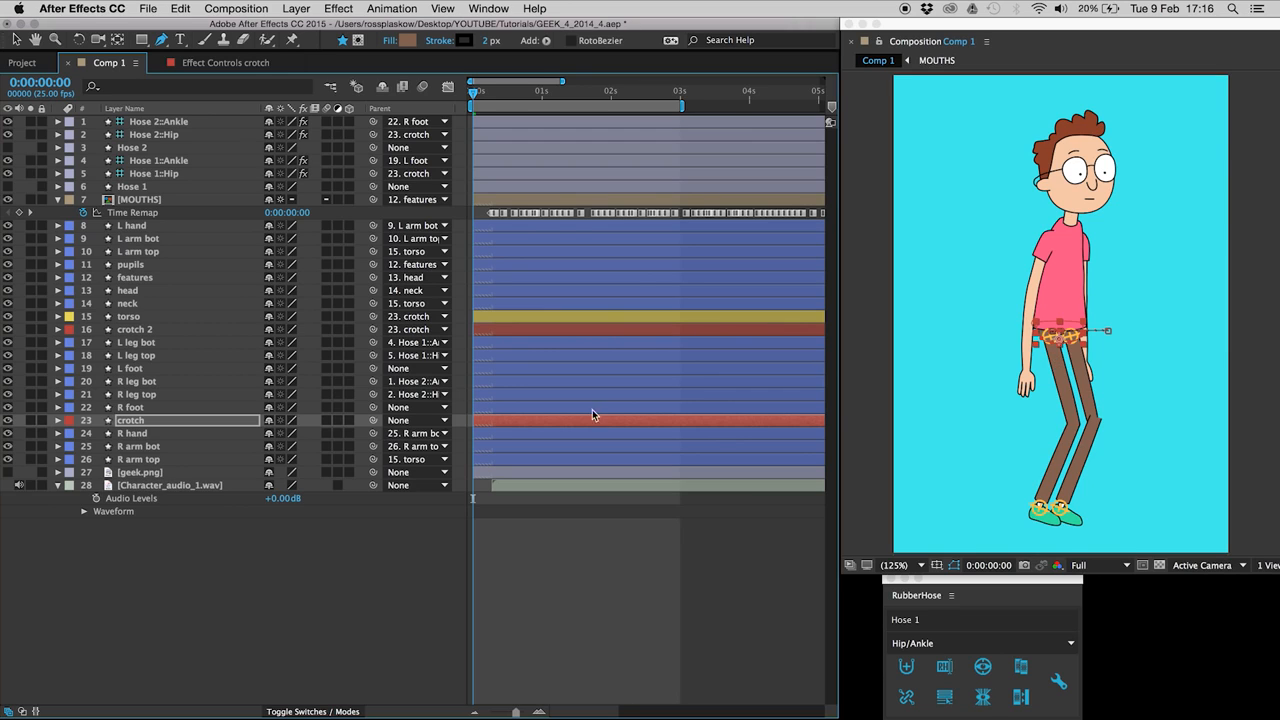
key(super+z)
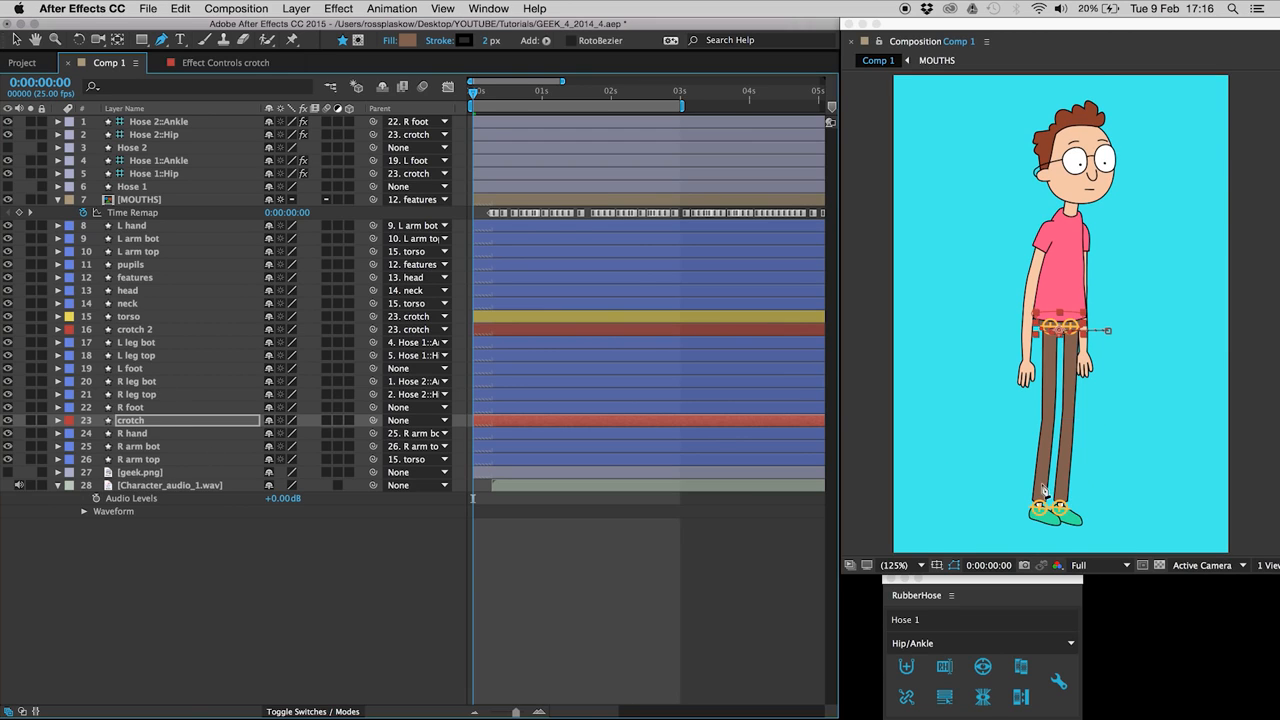
click(160, 342)
shift+click(168, 356)
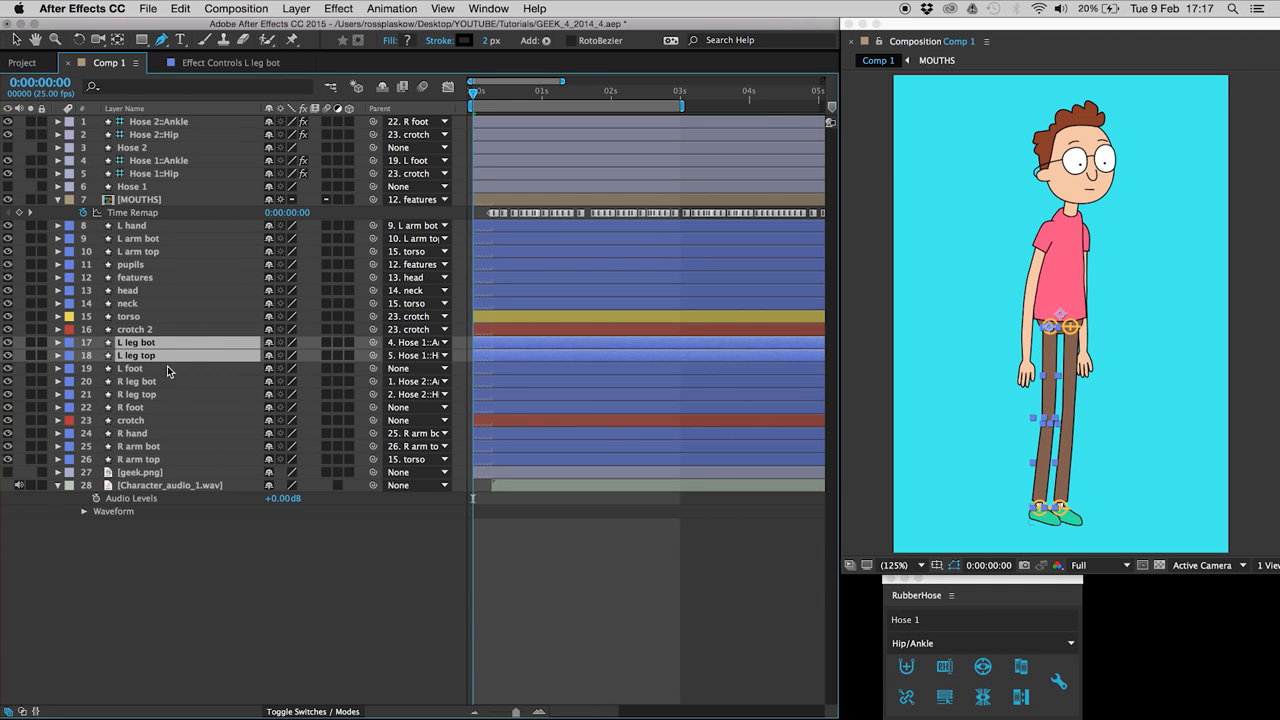
key(u)
key(u)
key(space)
drag(181, 442, 196, 328)
key(space)
drag(175, 587, 188, 345)
click(140, 567)
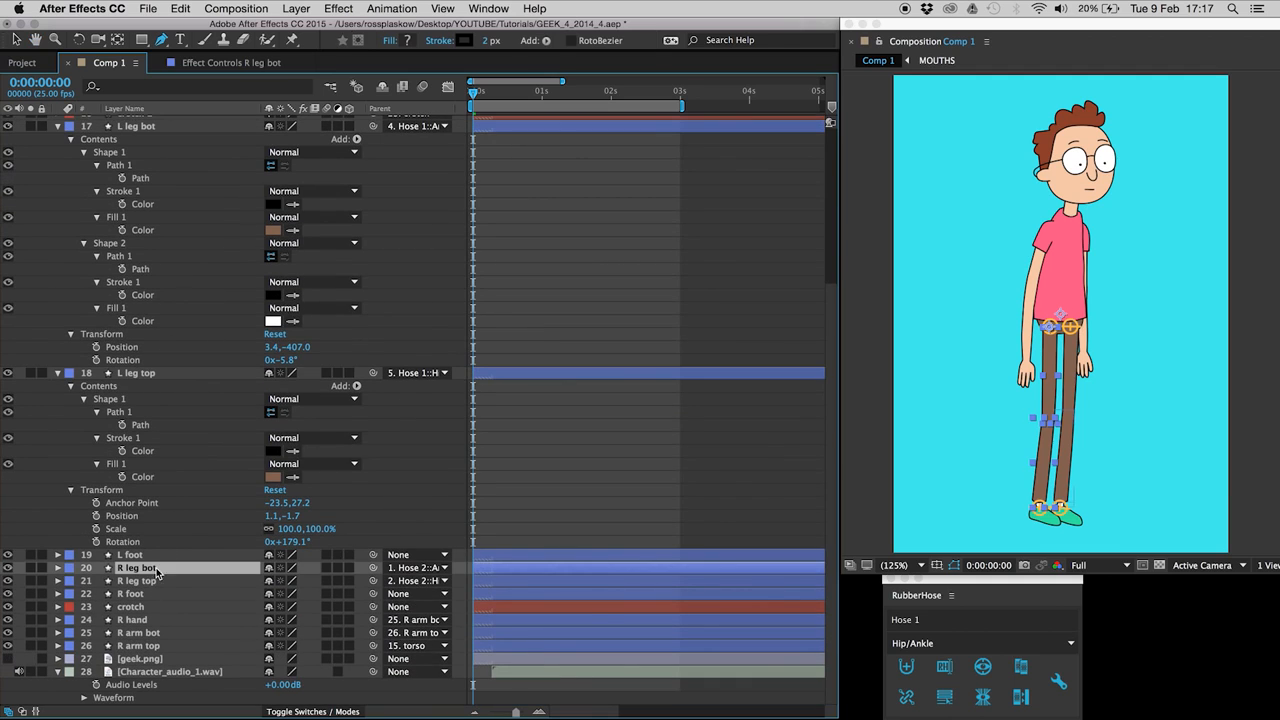
shift+click(165, 581)
key(u)
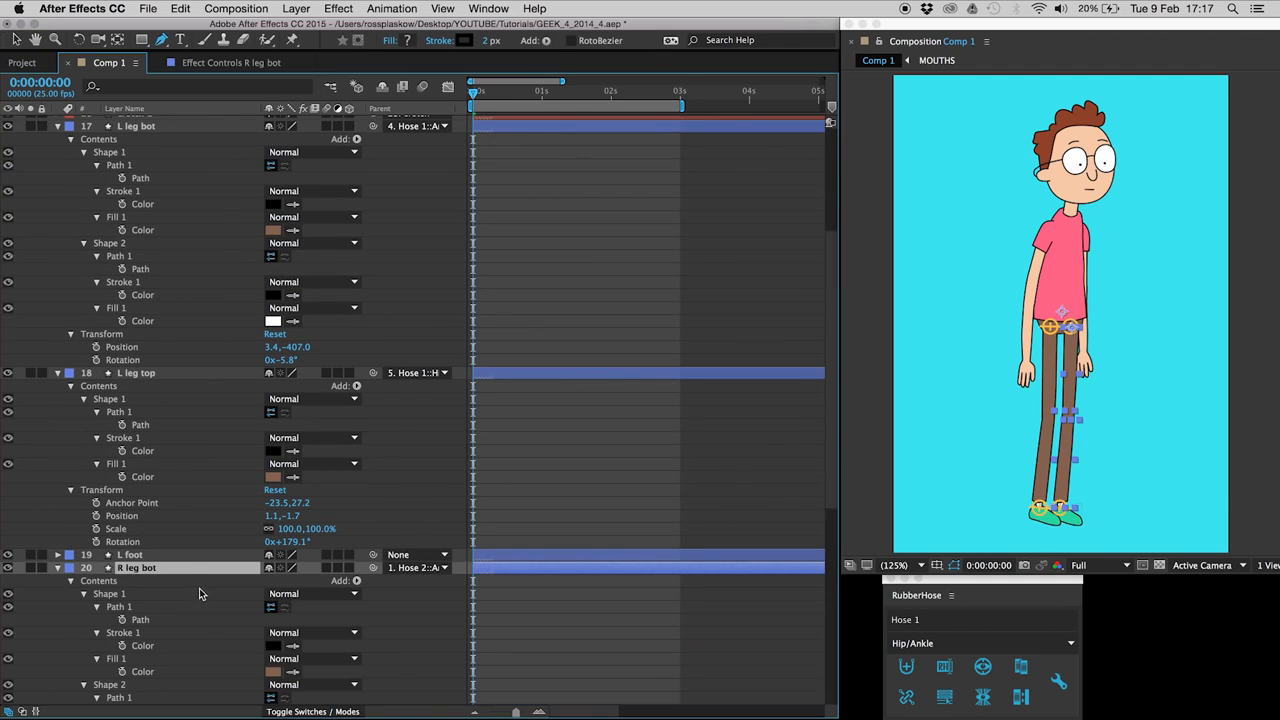
scroll(141, 203, up, 1)
click(141, 201)
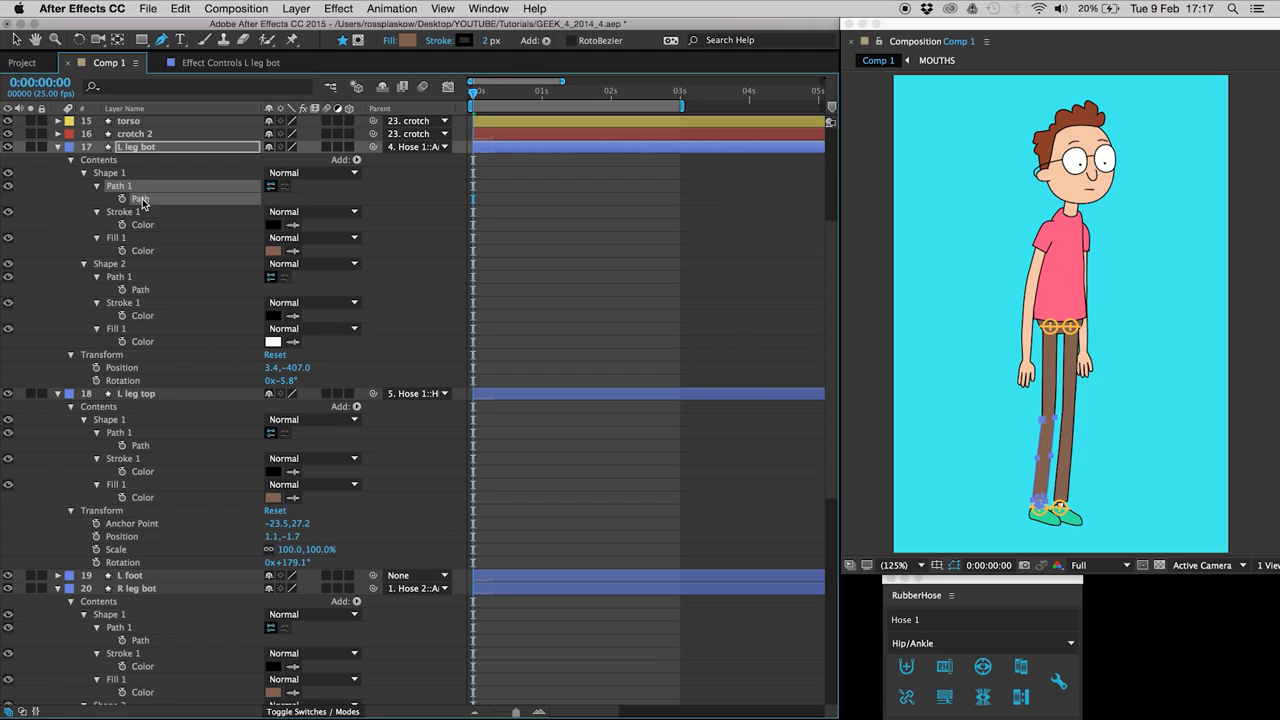
click(141, 640)
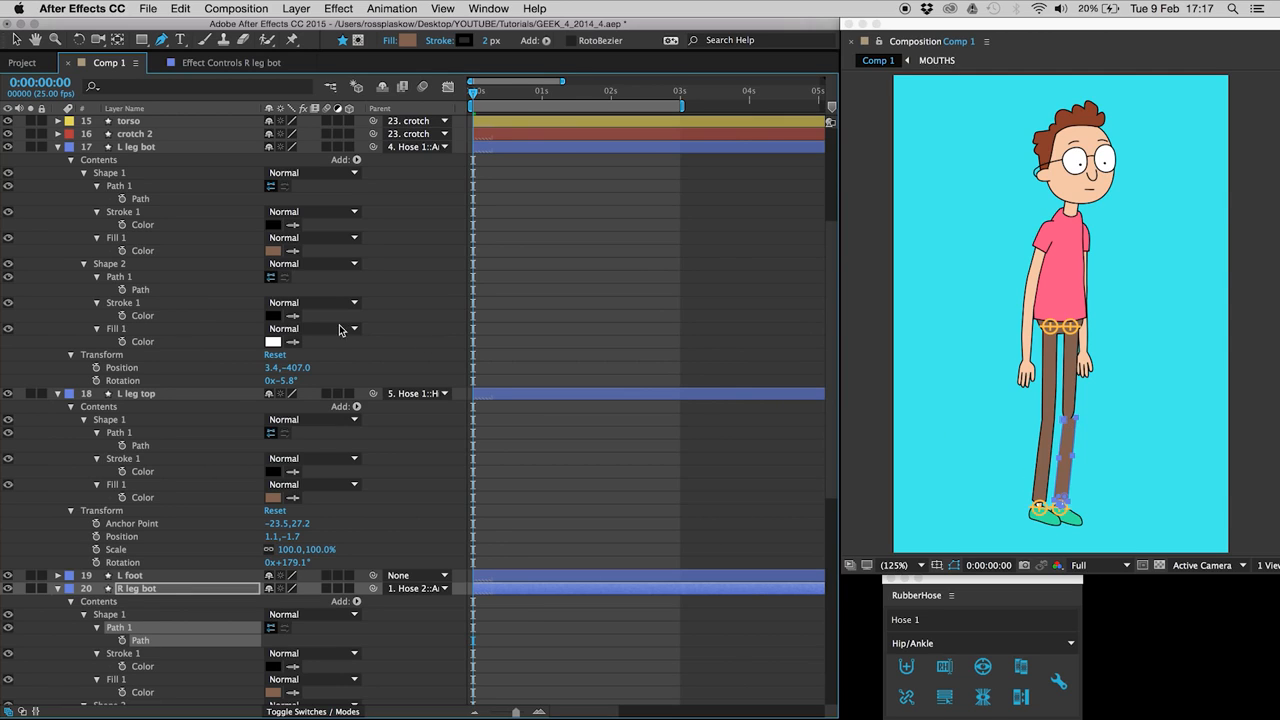
click(141, 290)
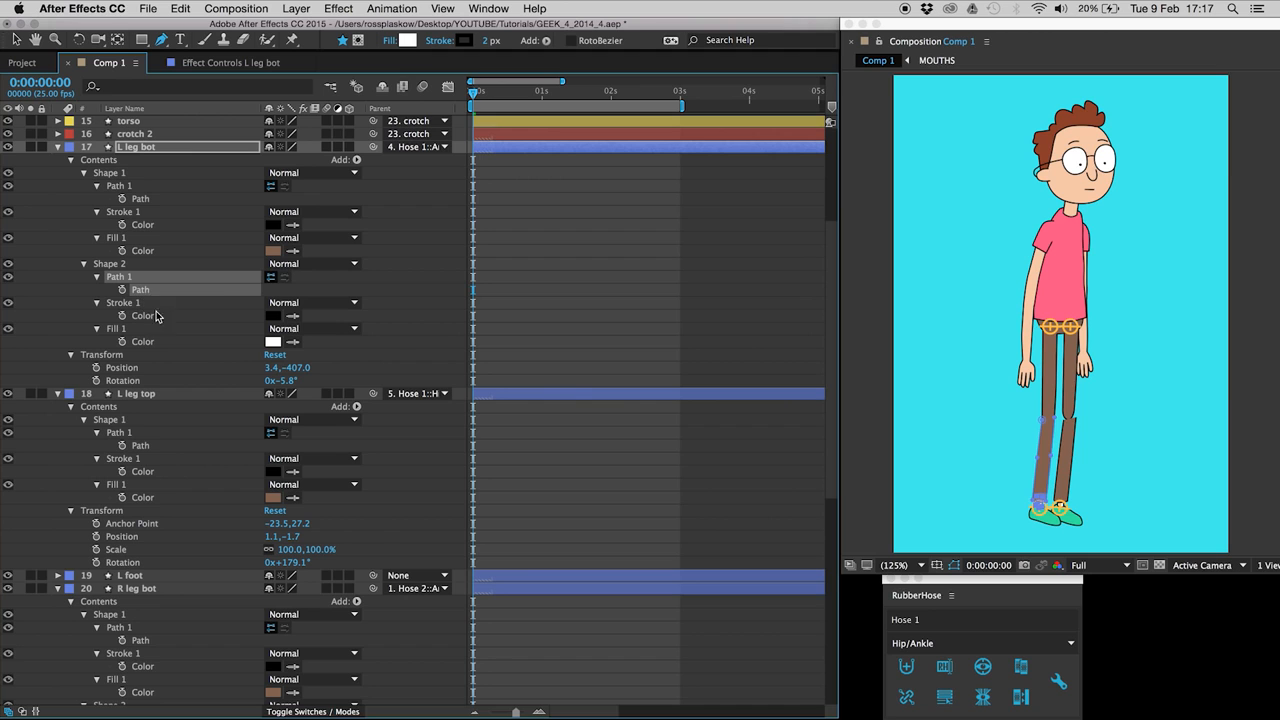
drag(832, 432, 836, 503)
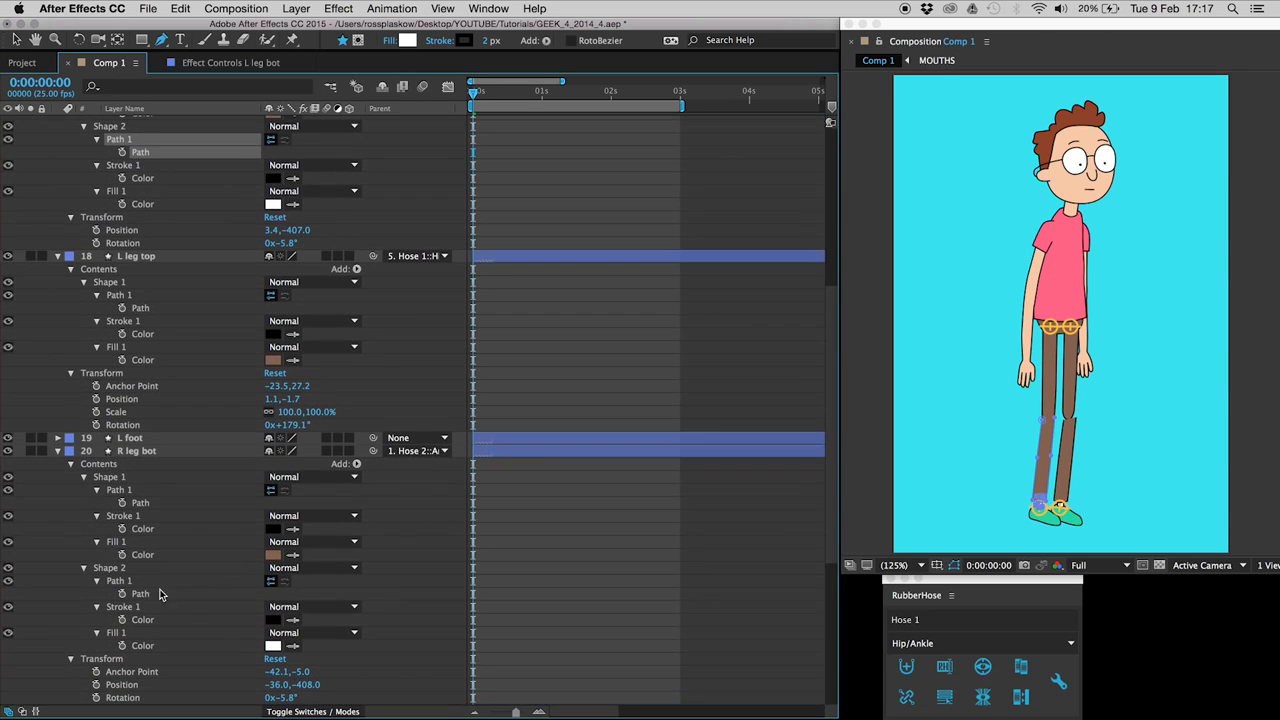
click(141, 594)
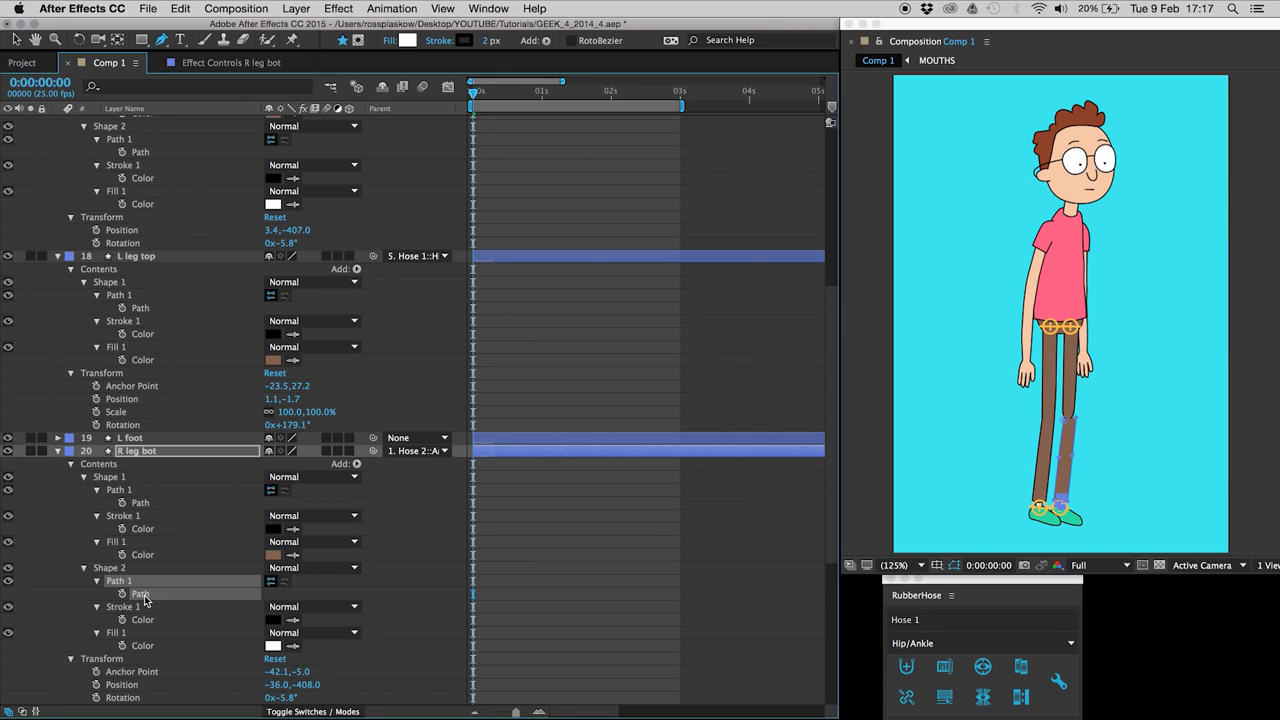
click(140, 310)
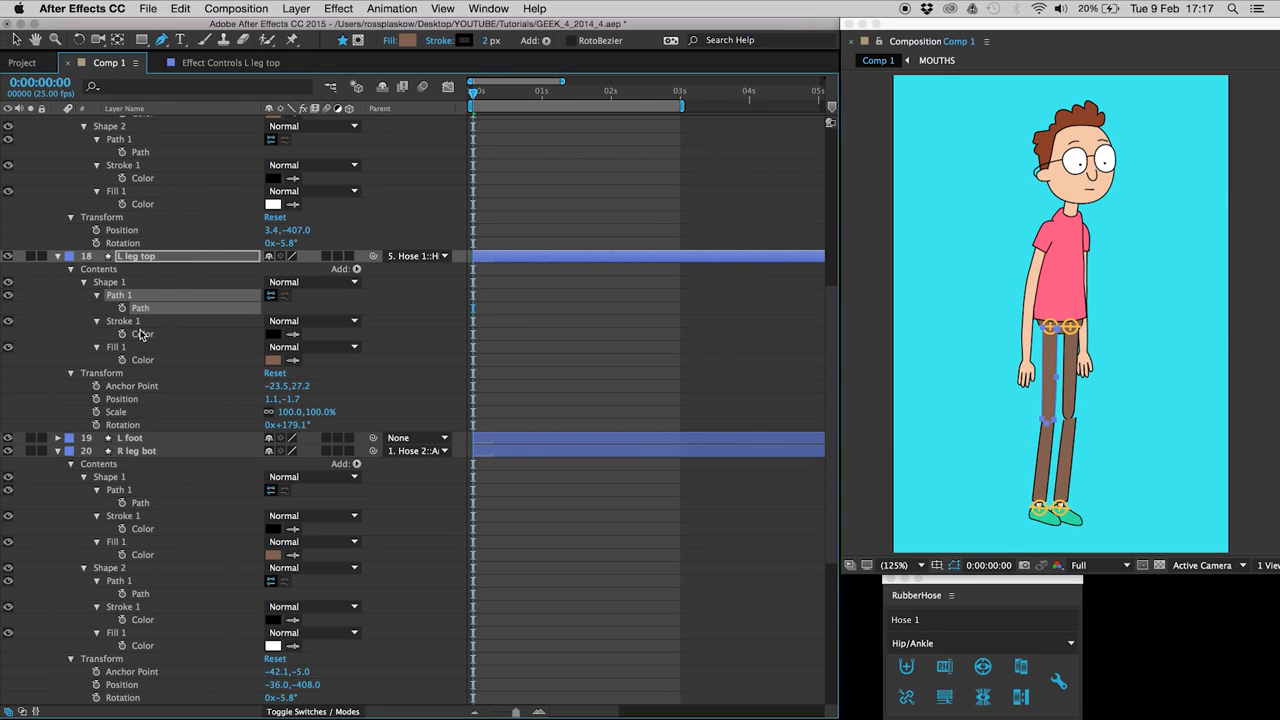
drag(834, 347, 834, 489)
click(140, 474)
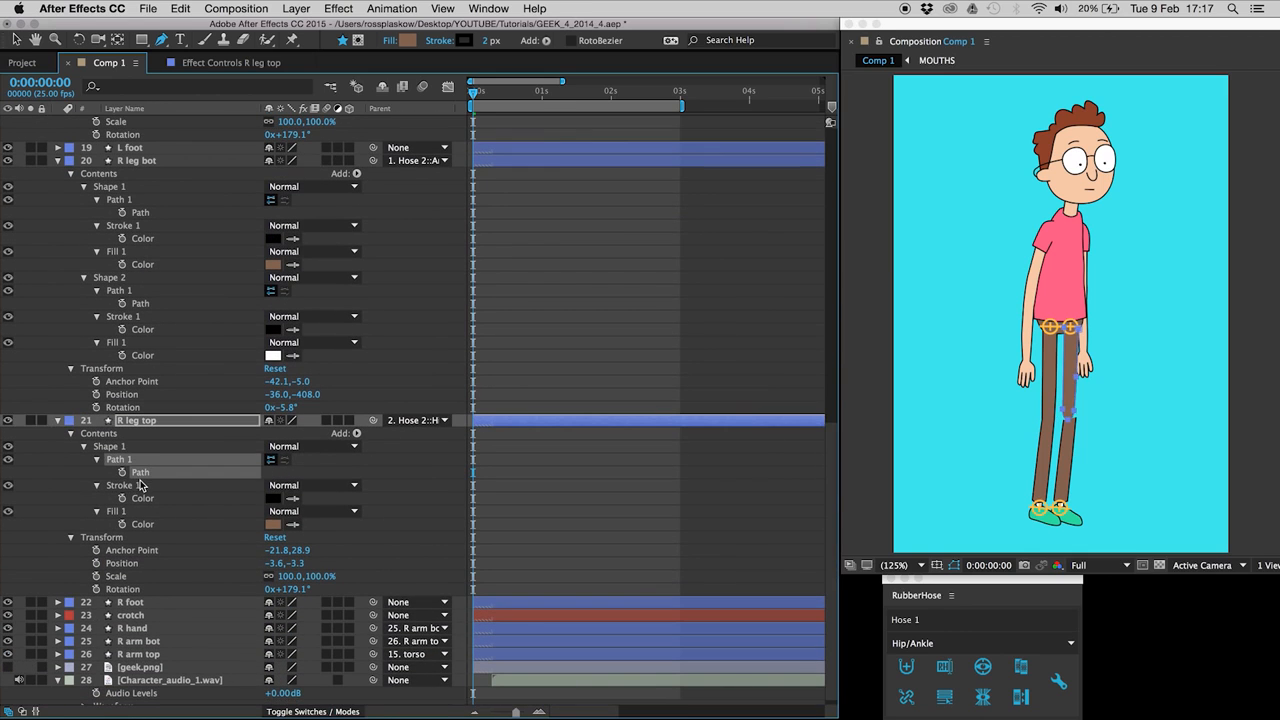
click(607, 497)
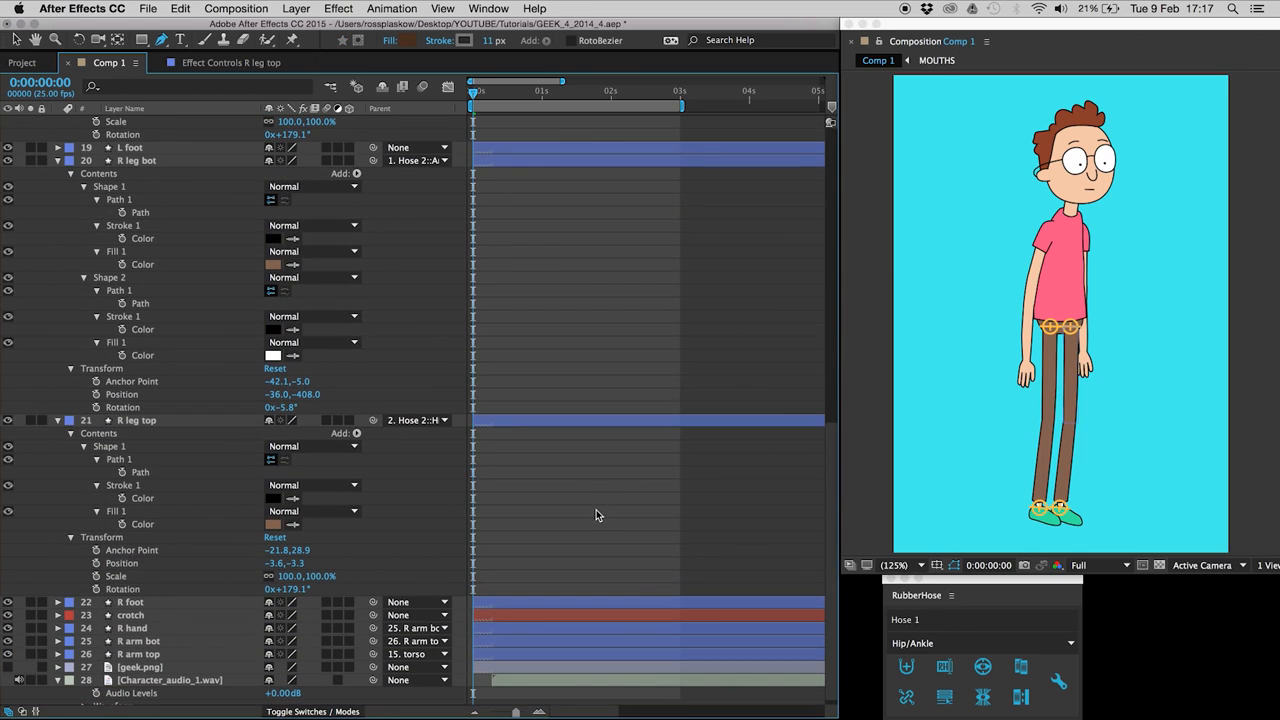
key(u)
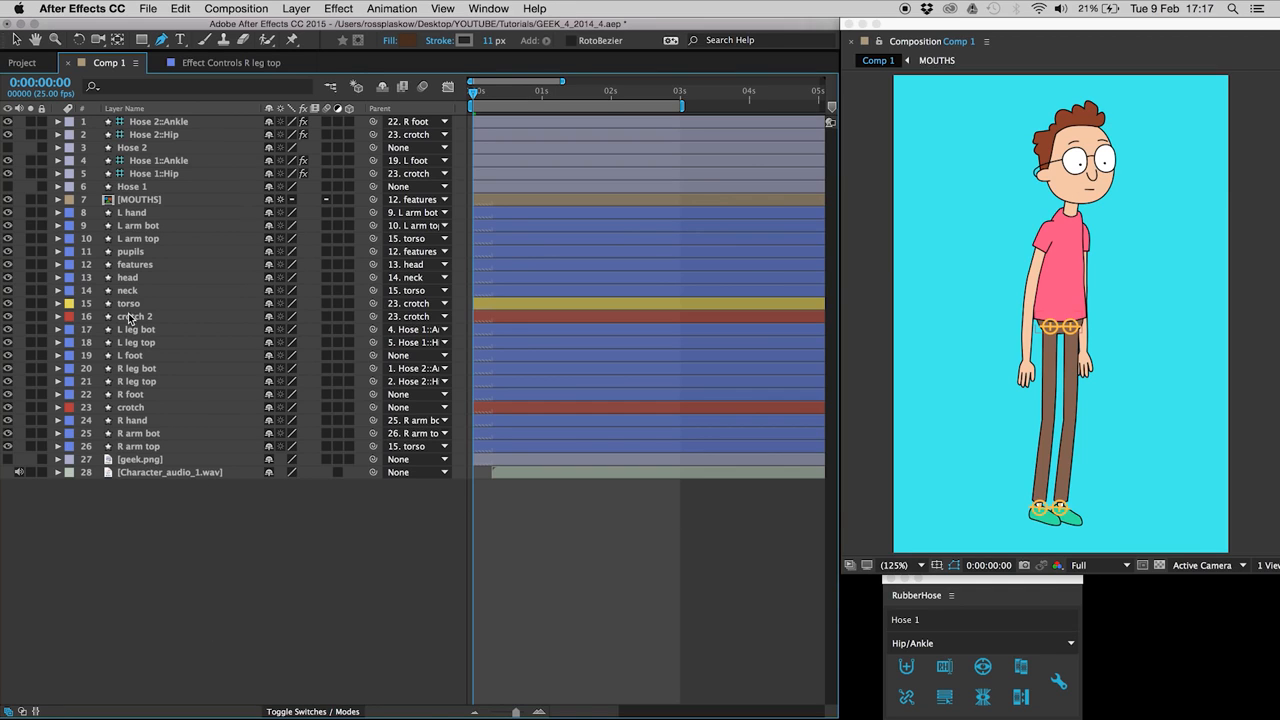
click(151, 408)
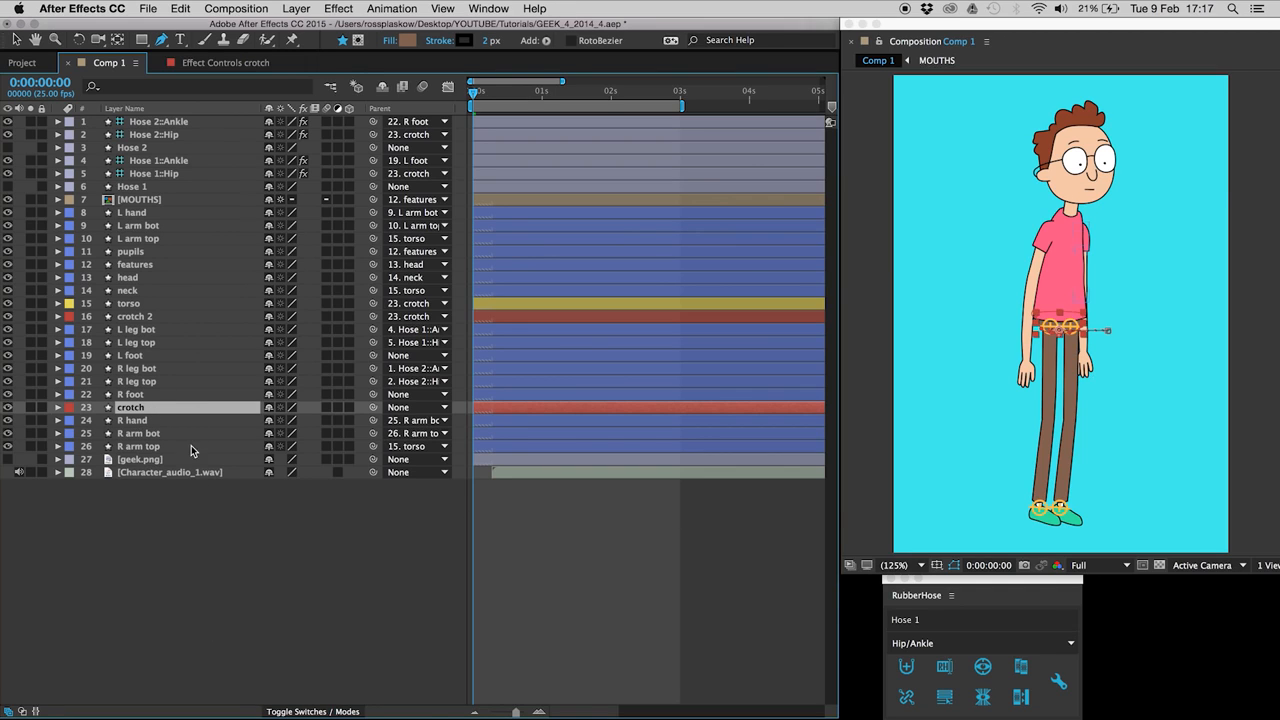
key(shift+Down)
key(shift+Down)
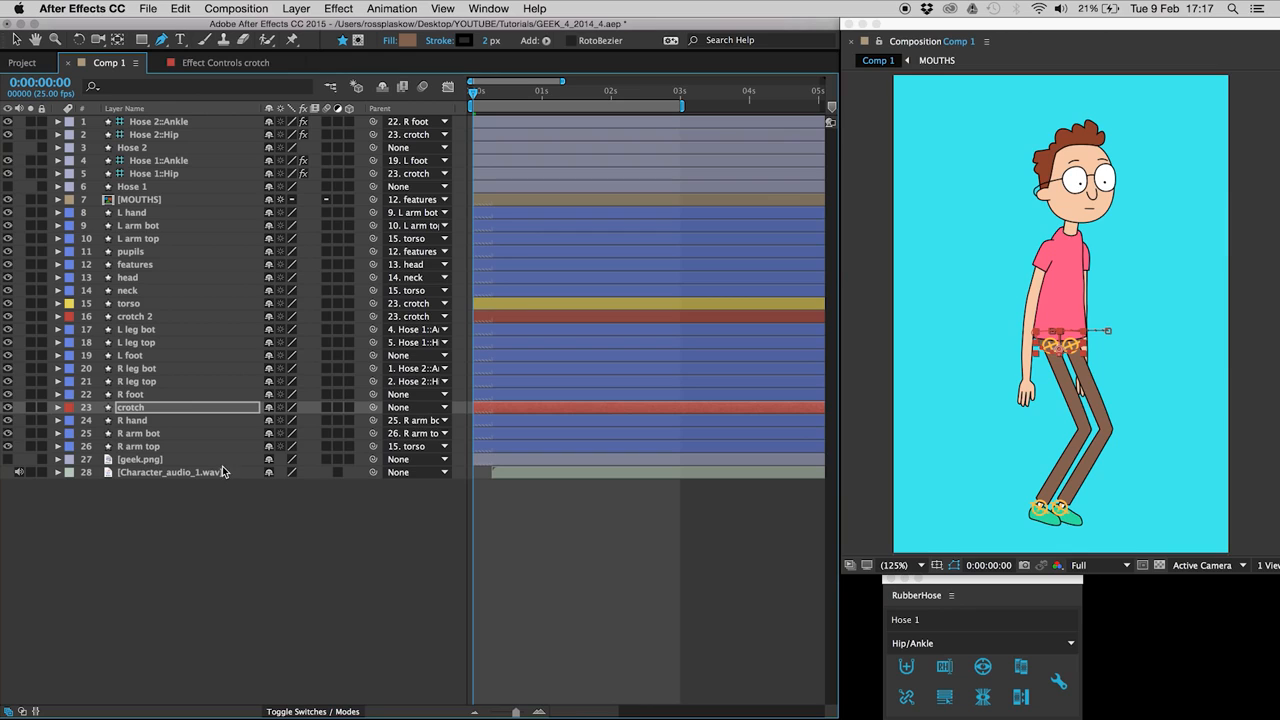
key(shift+Down)
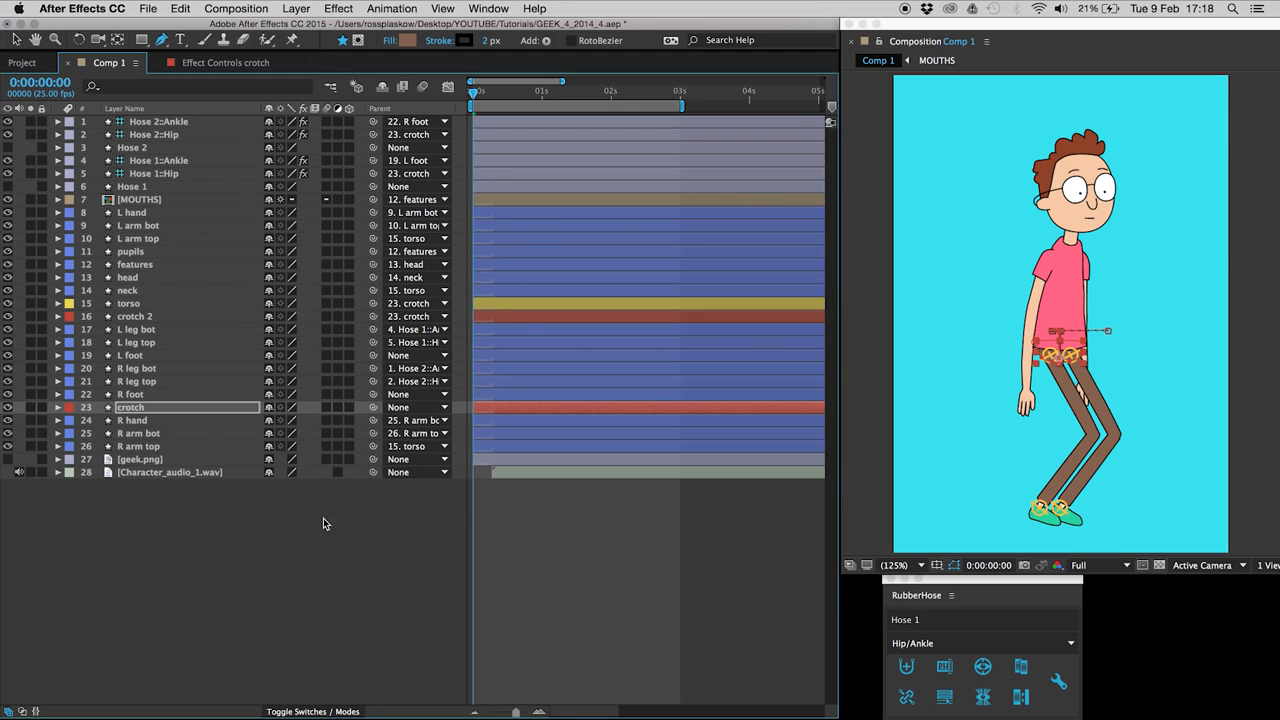
key(shift+Up)
key(shift+Up)
key(shift+Up)
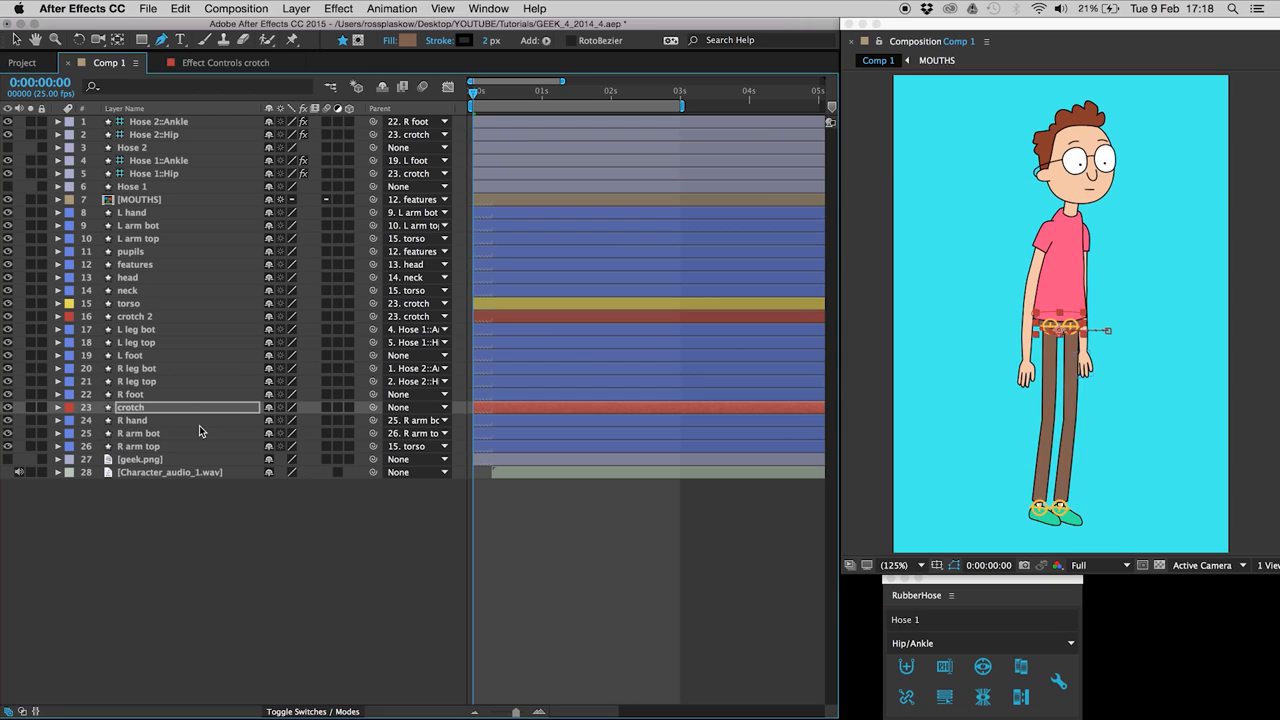
click(167, 394)
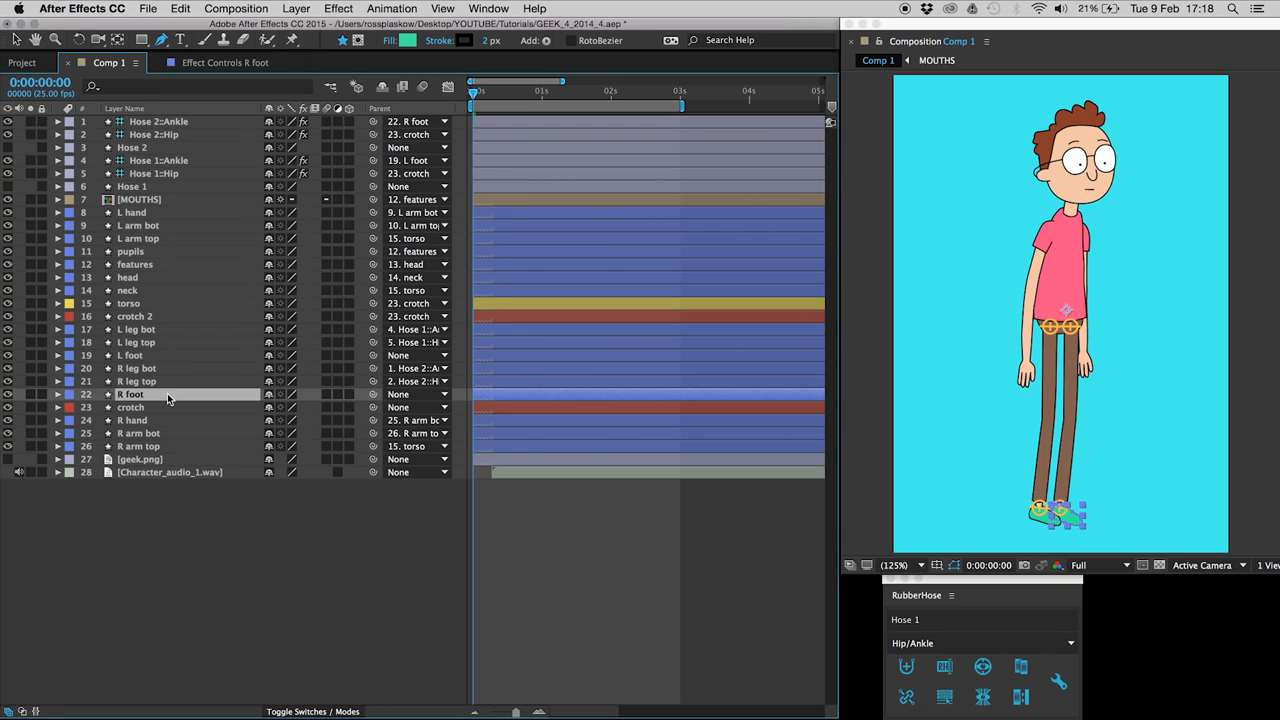
key(shift+Up)
key(shift+Up)
key(shift+Up)
key(shift+Down)
key(shift+Down)
key(shift+Right)
key(shift+Left)
key(shift+Down)
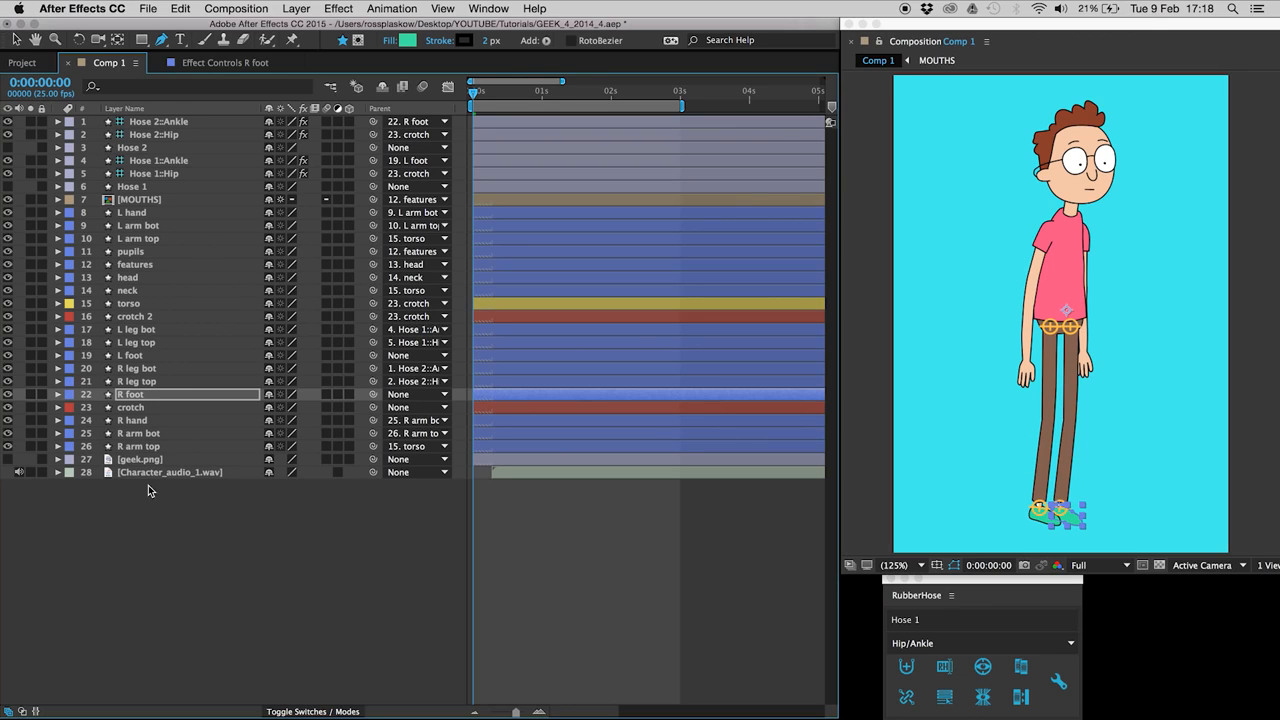
drag(172, 524, 212, 550)
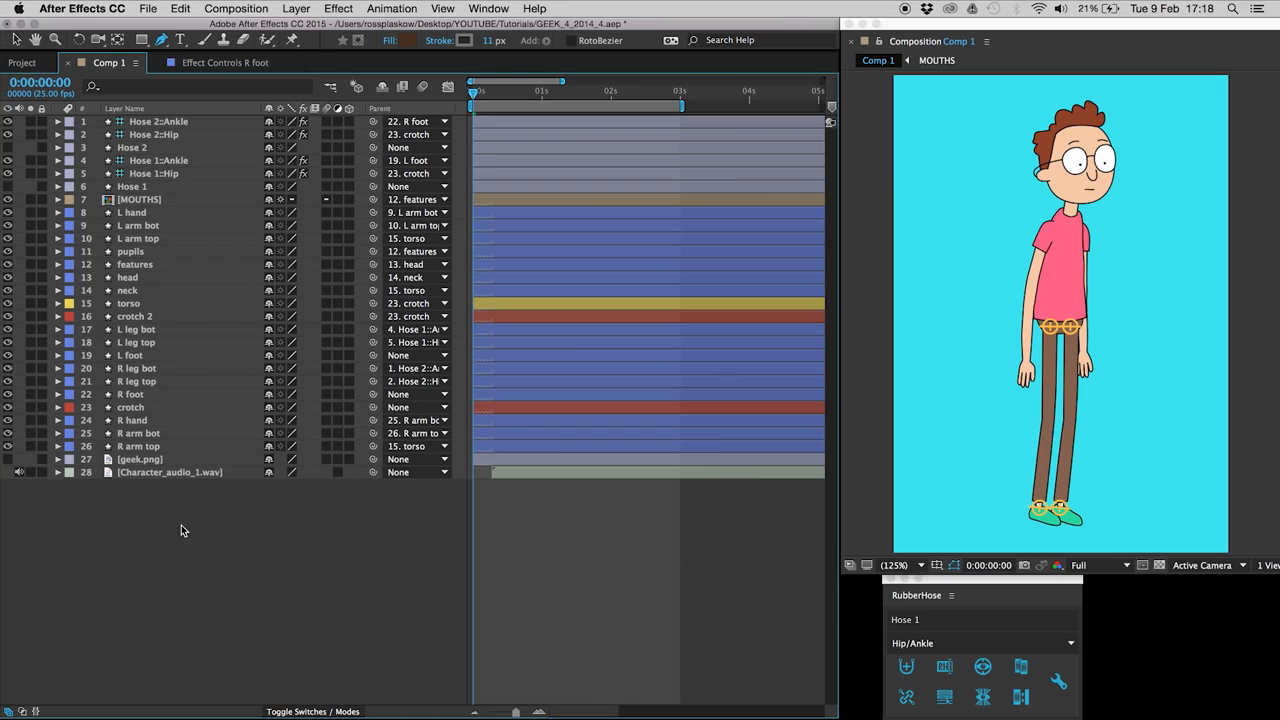